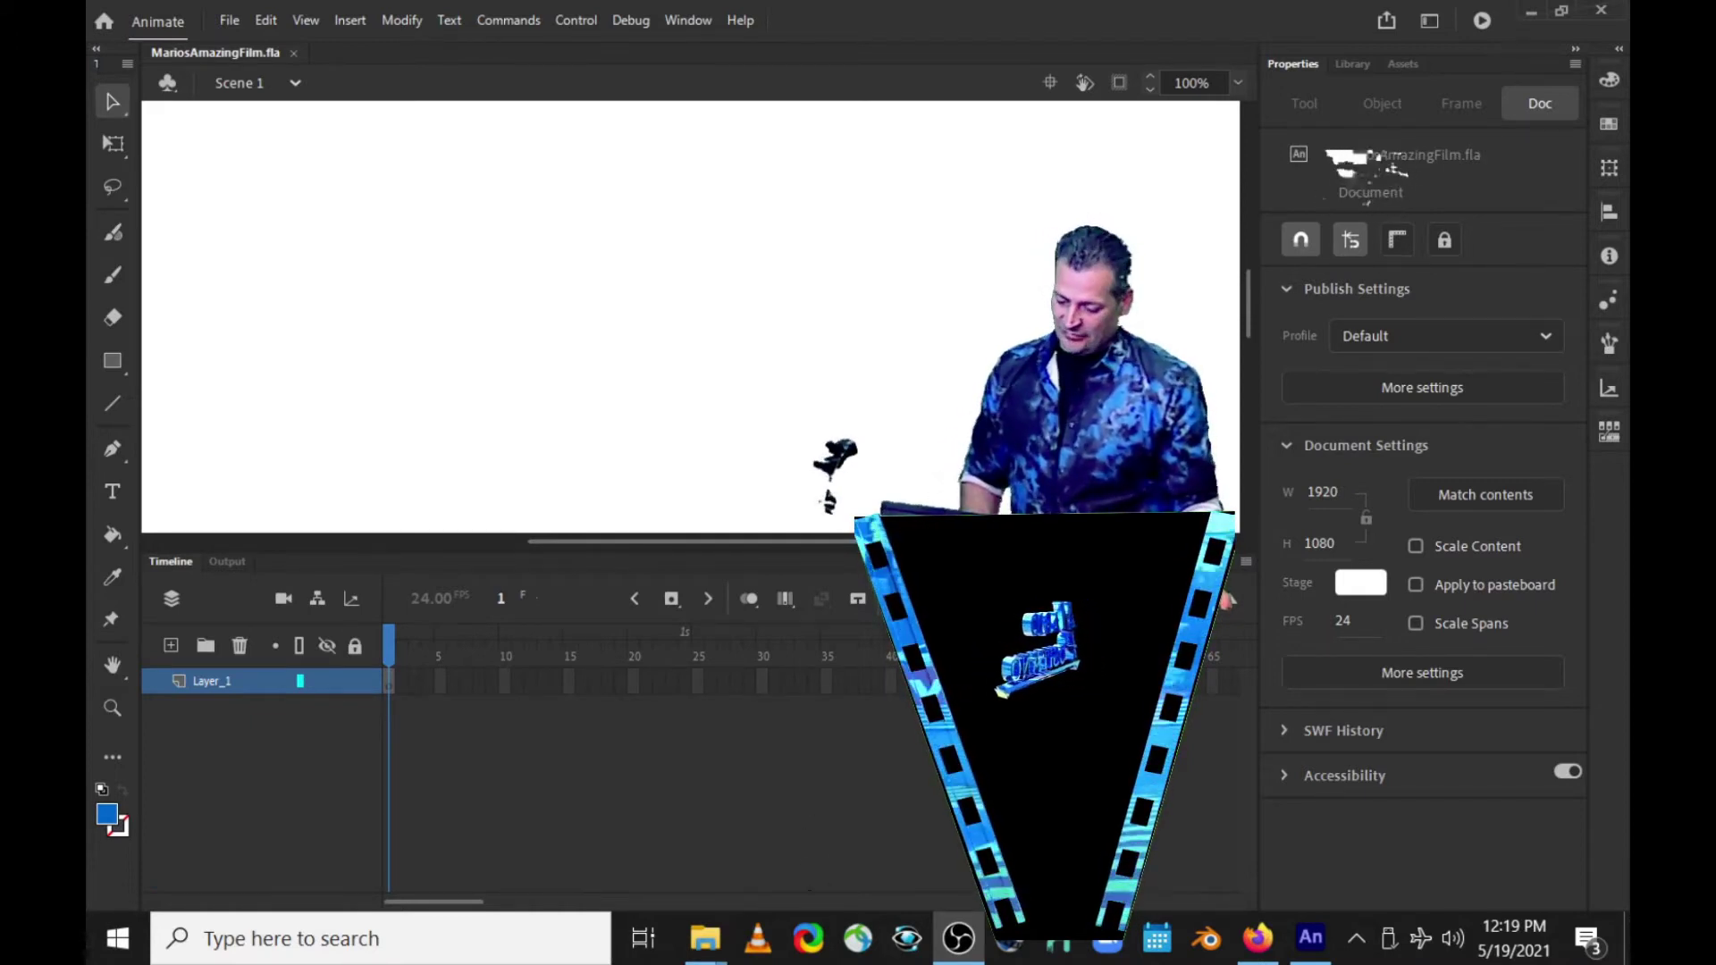
Step: Rename Layer_1 as Background
double_click(210, 685)
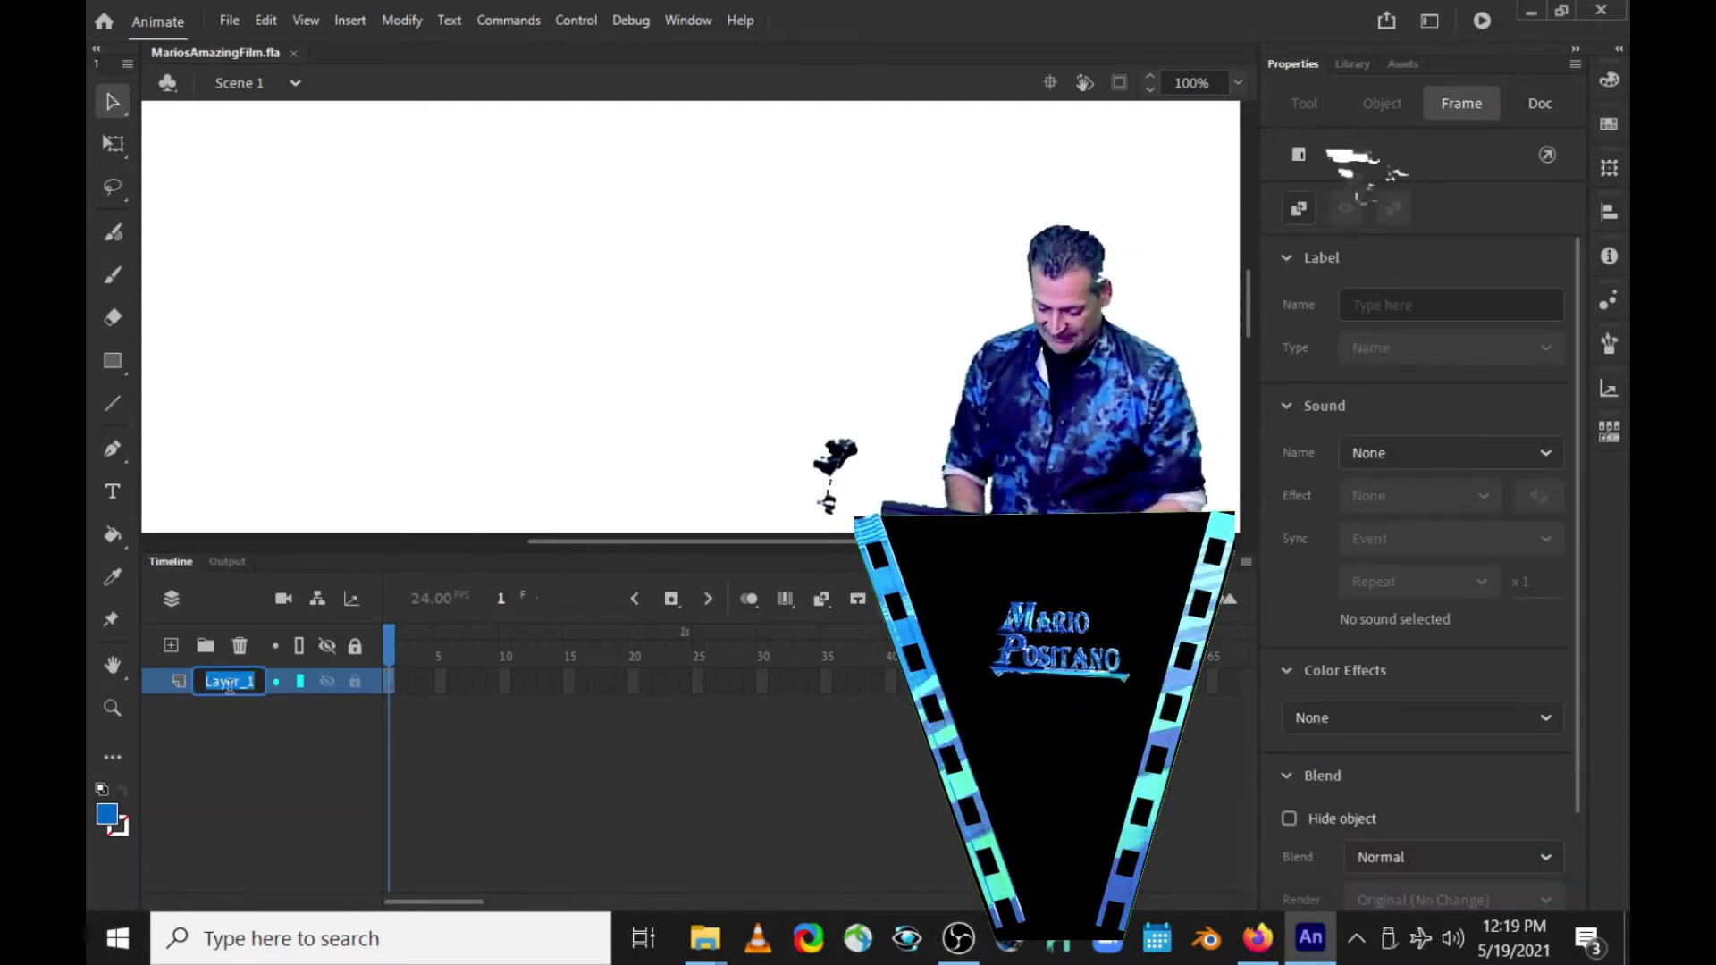
type("Back")
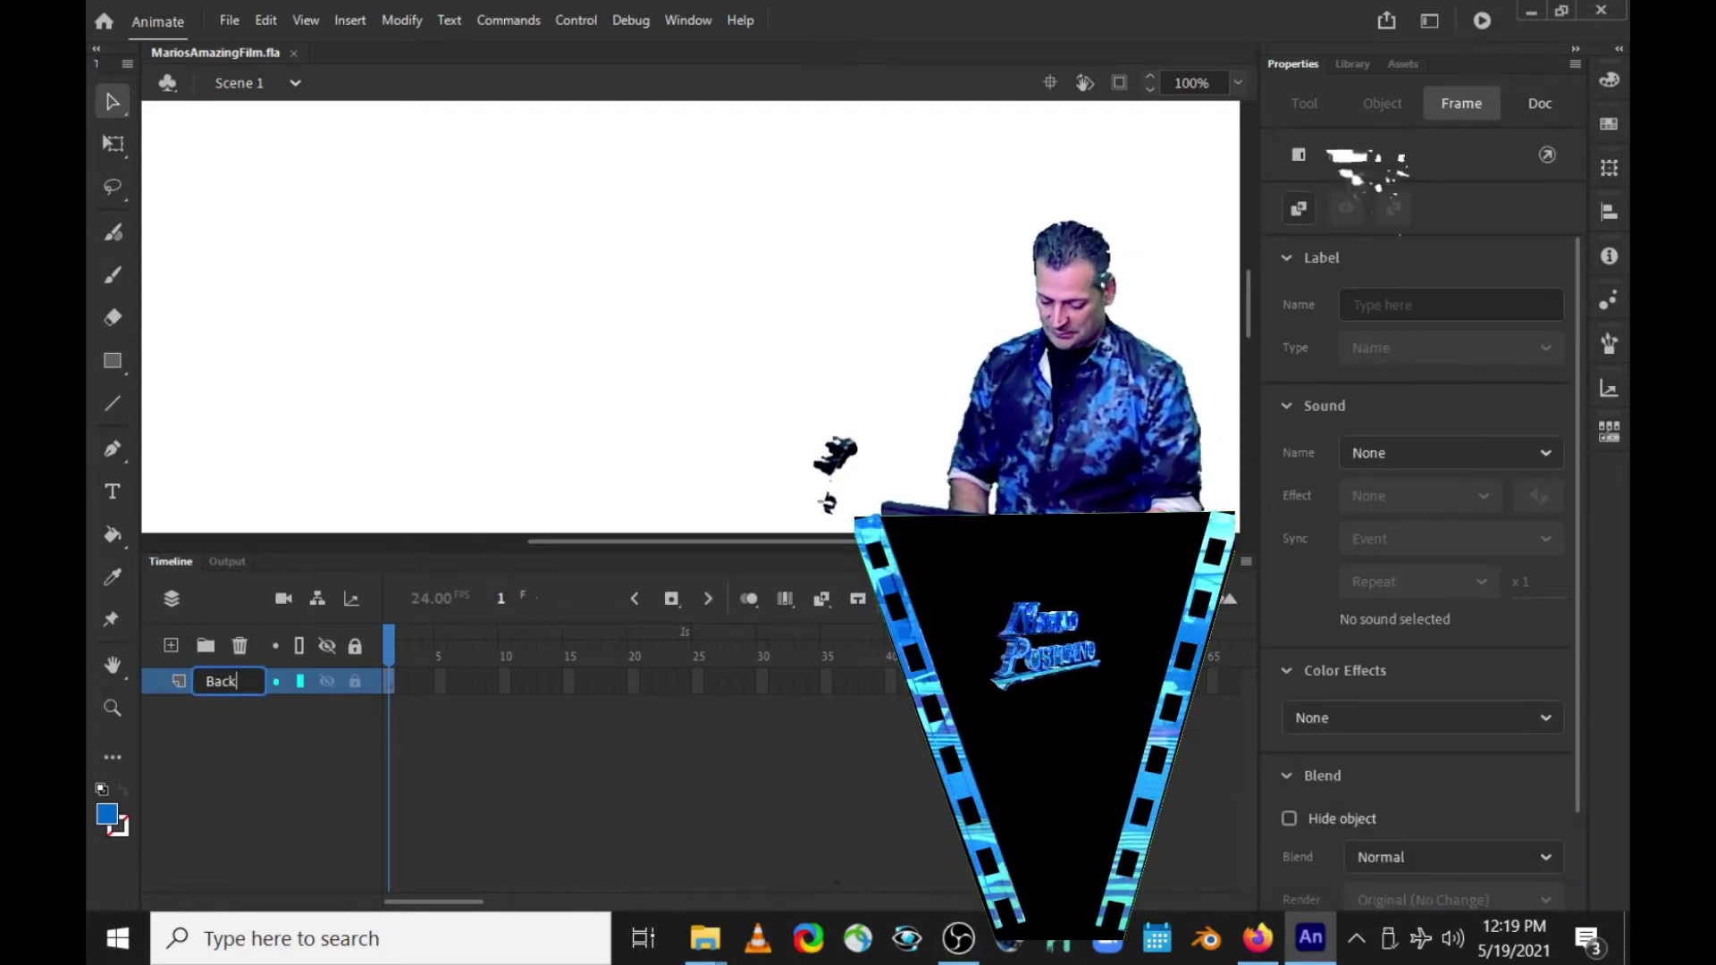
type("ground")
key("Return")
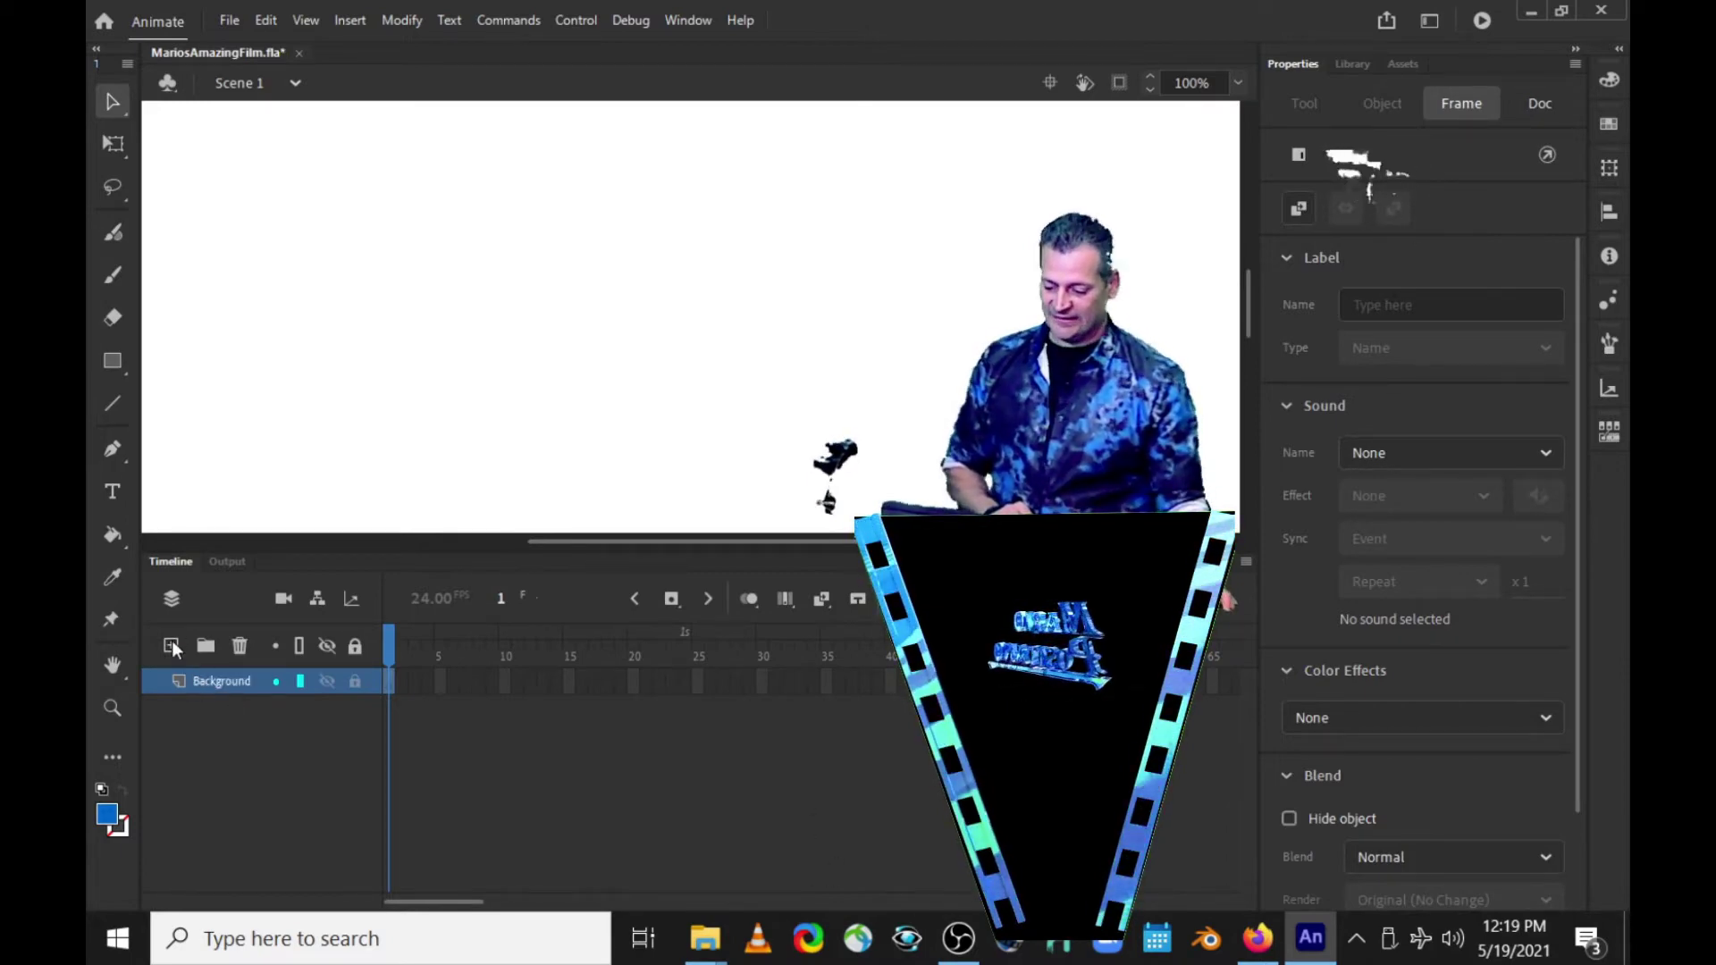
Step: Add a layer above Background, name it FrameByFrame, and widen the layer list so the full name fits
left_click(172, 646)
left_click(212, 682)
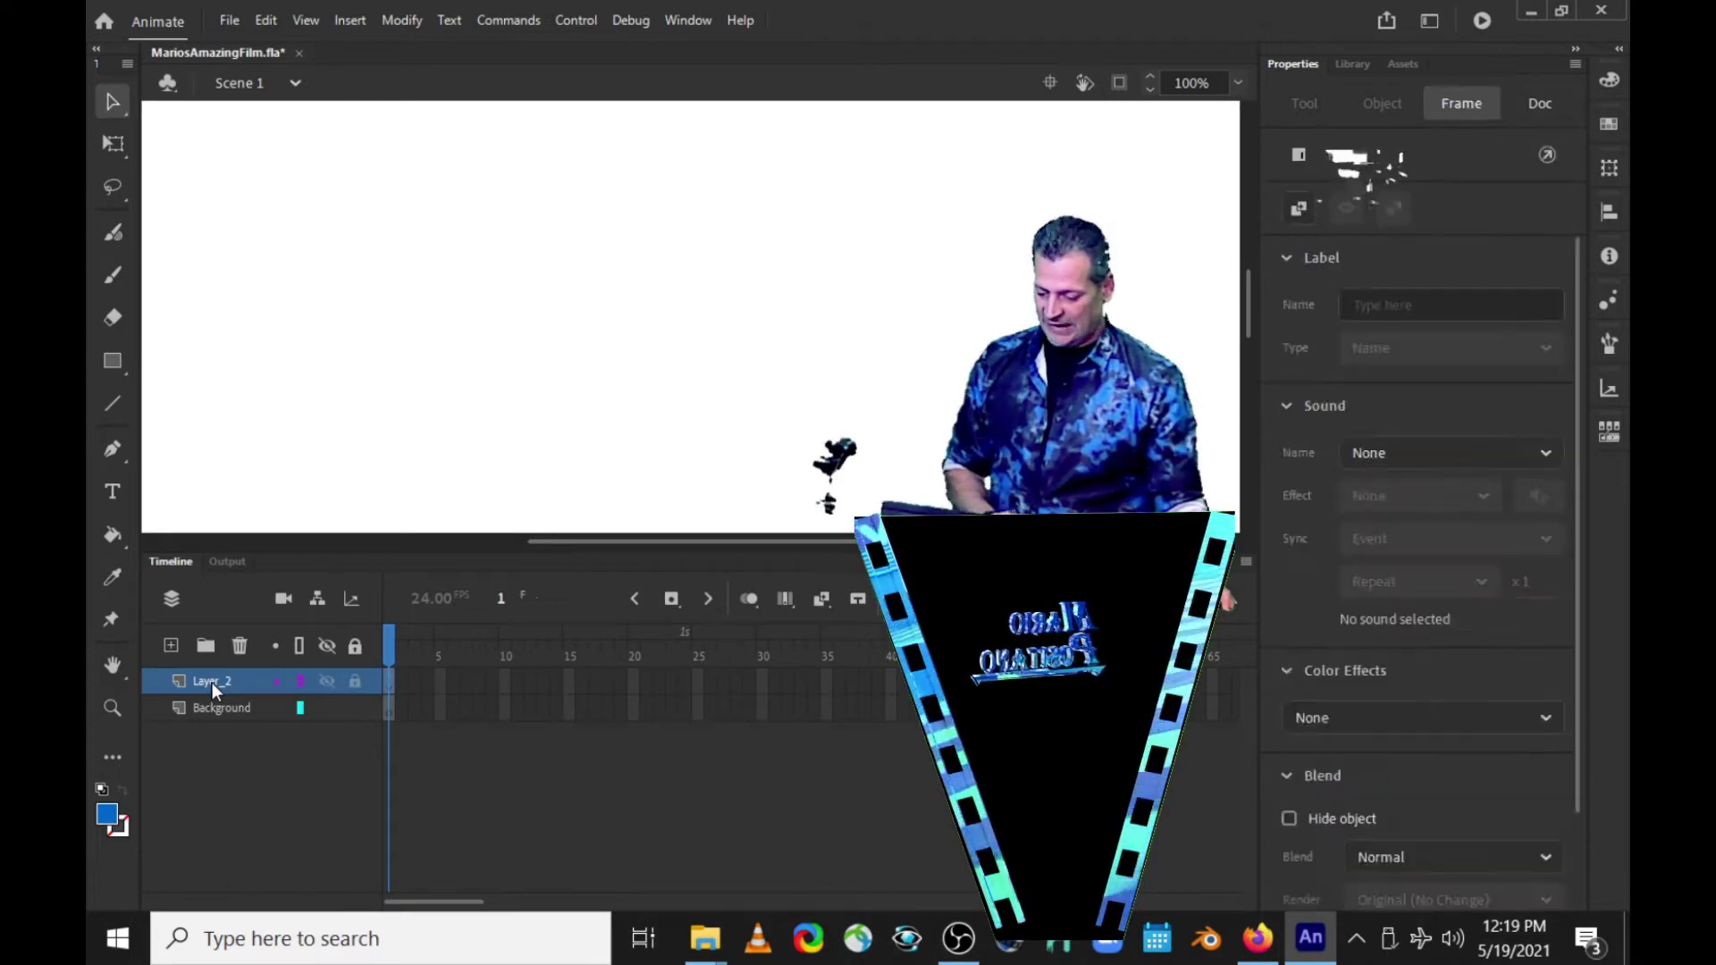
double_click(212, 683)
type("F")
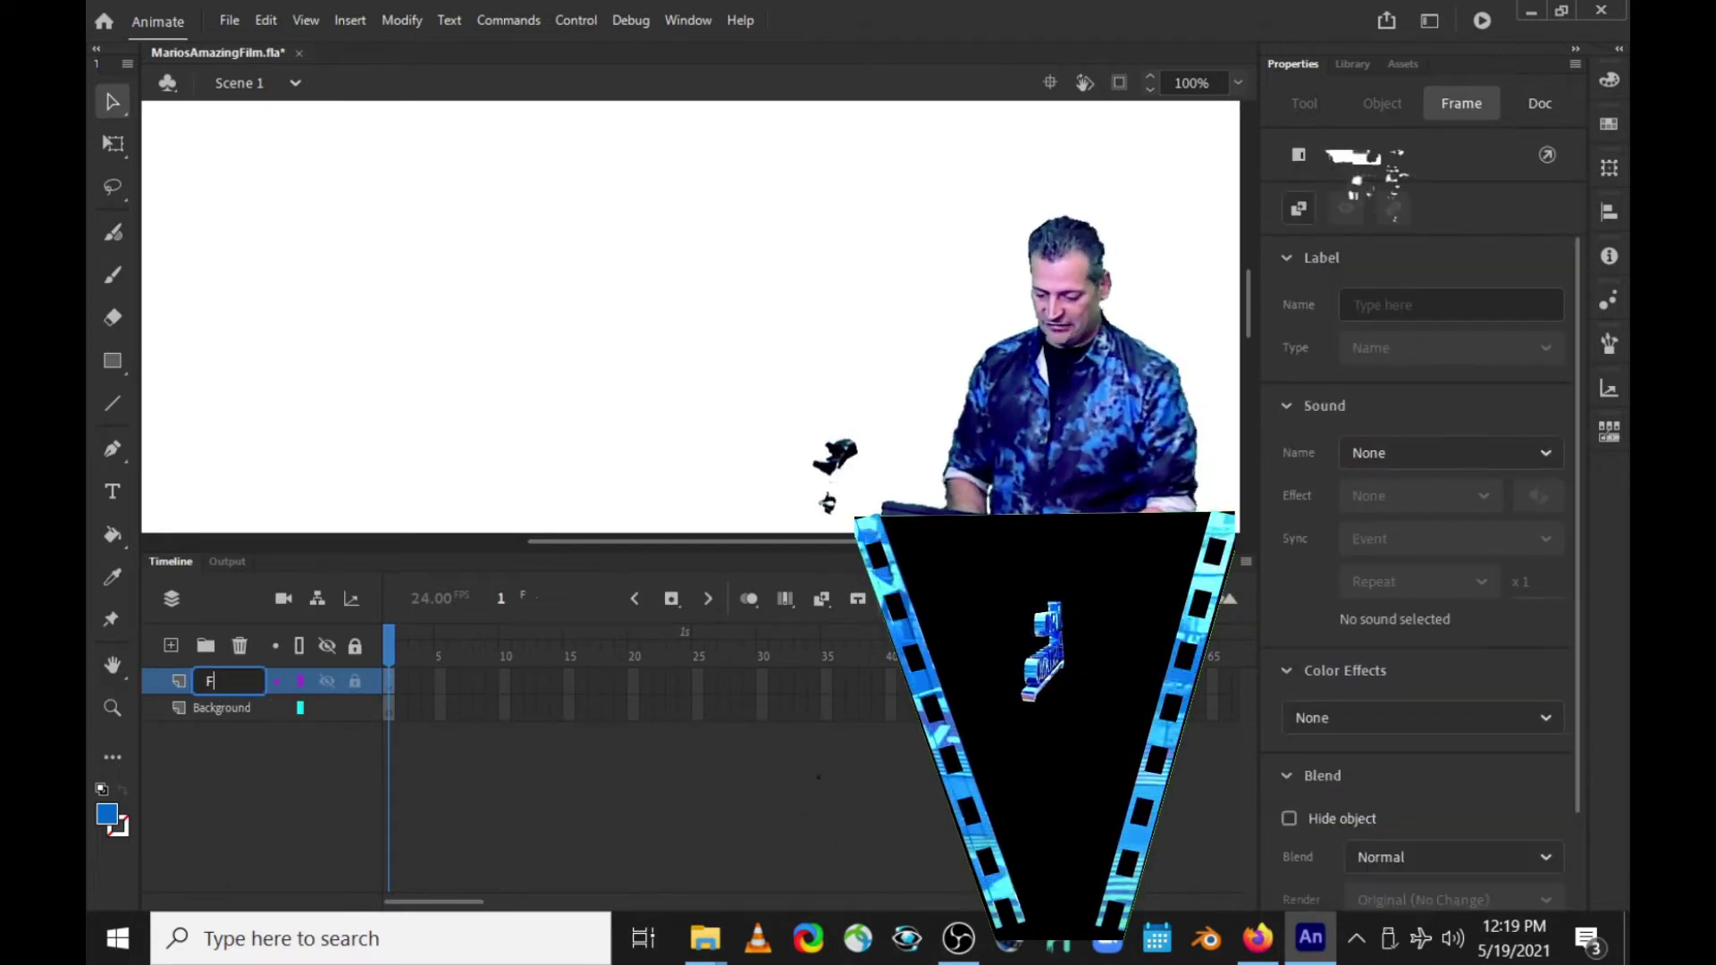
type("rameb")
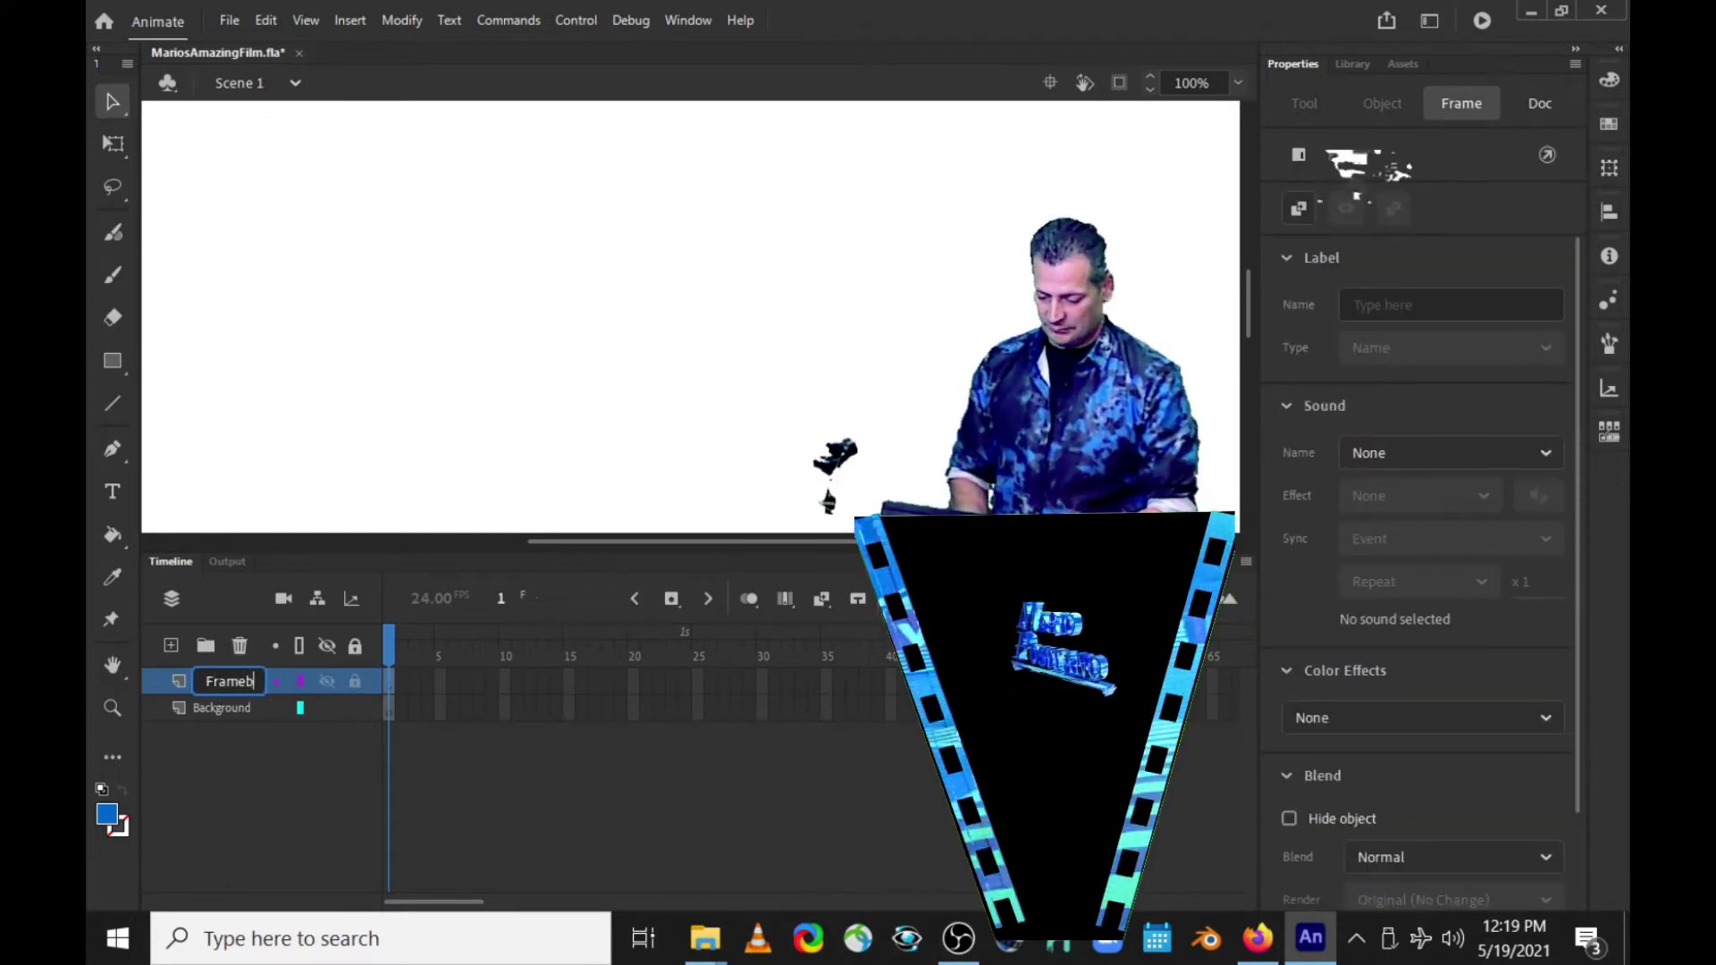
type("ByFrame")
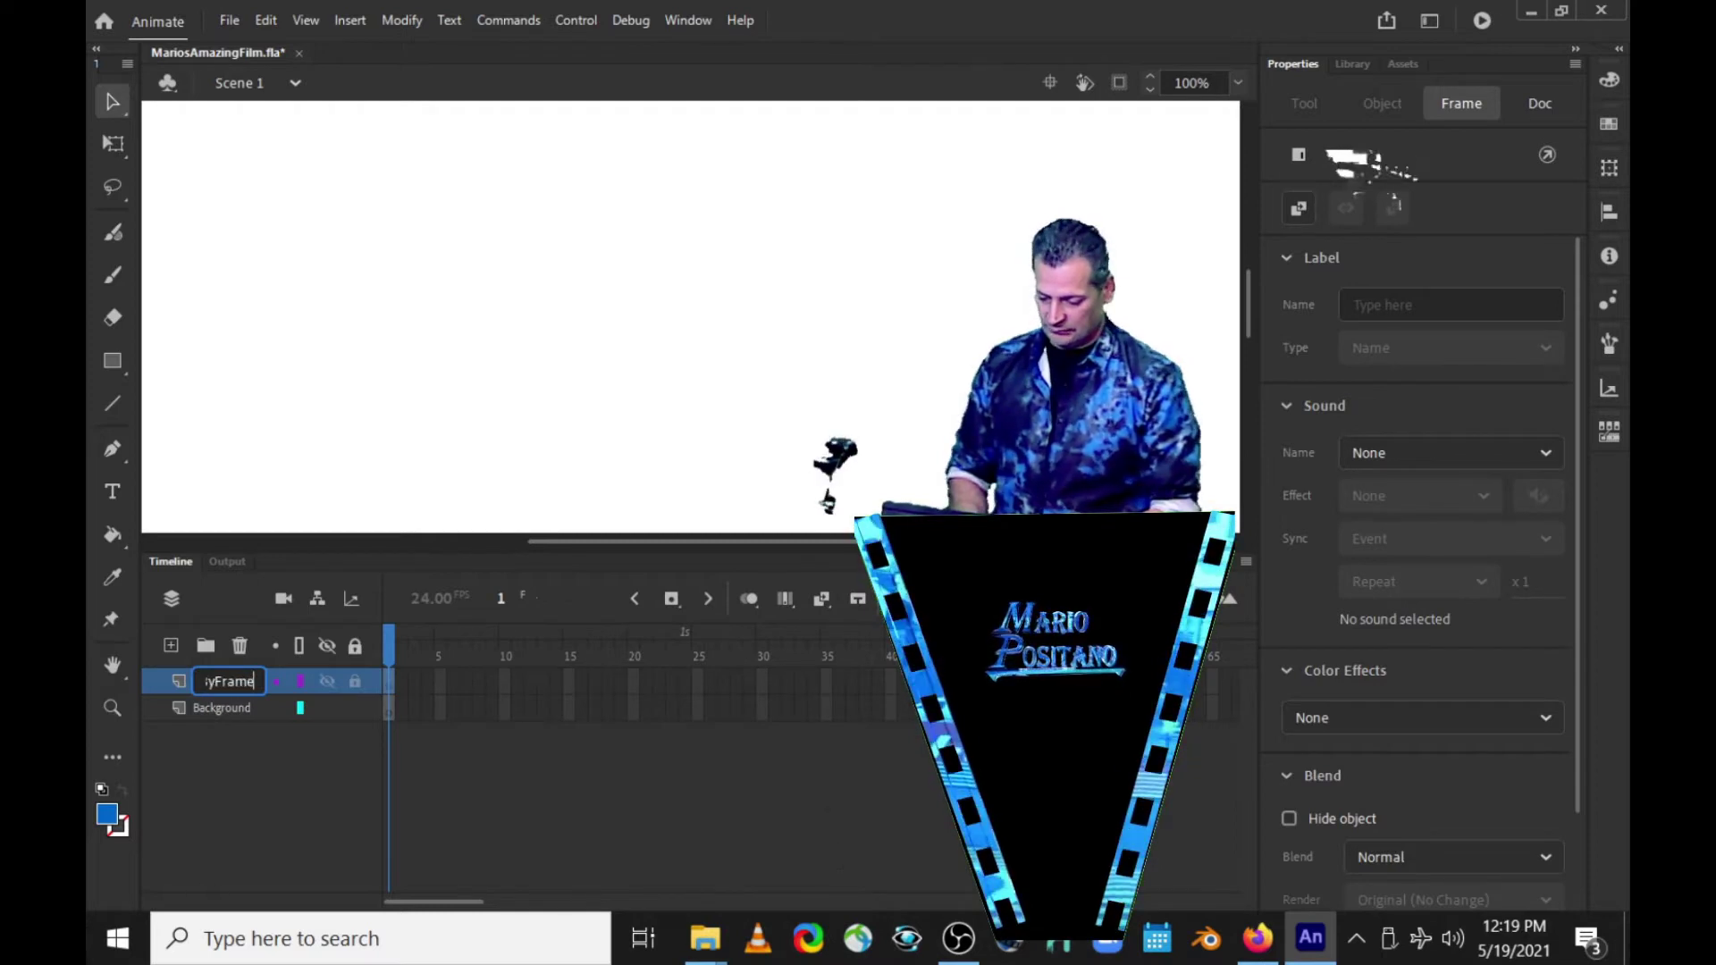
key("Return")
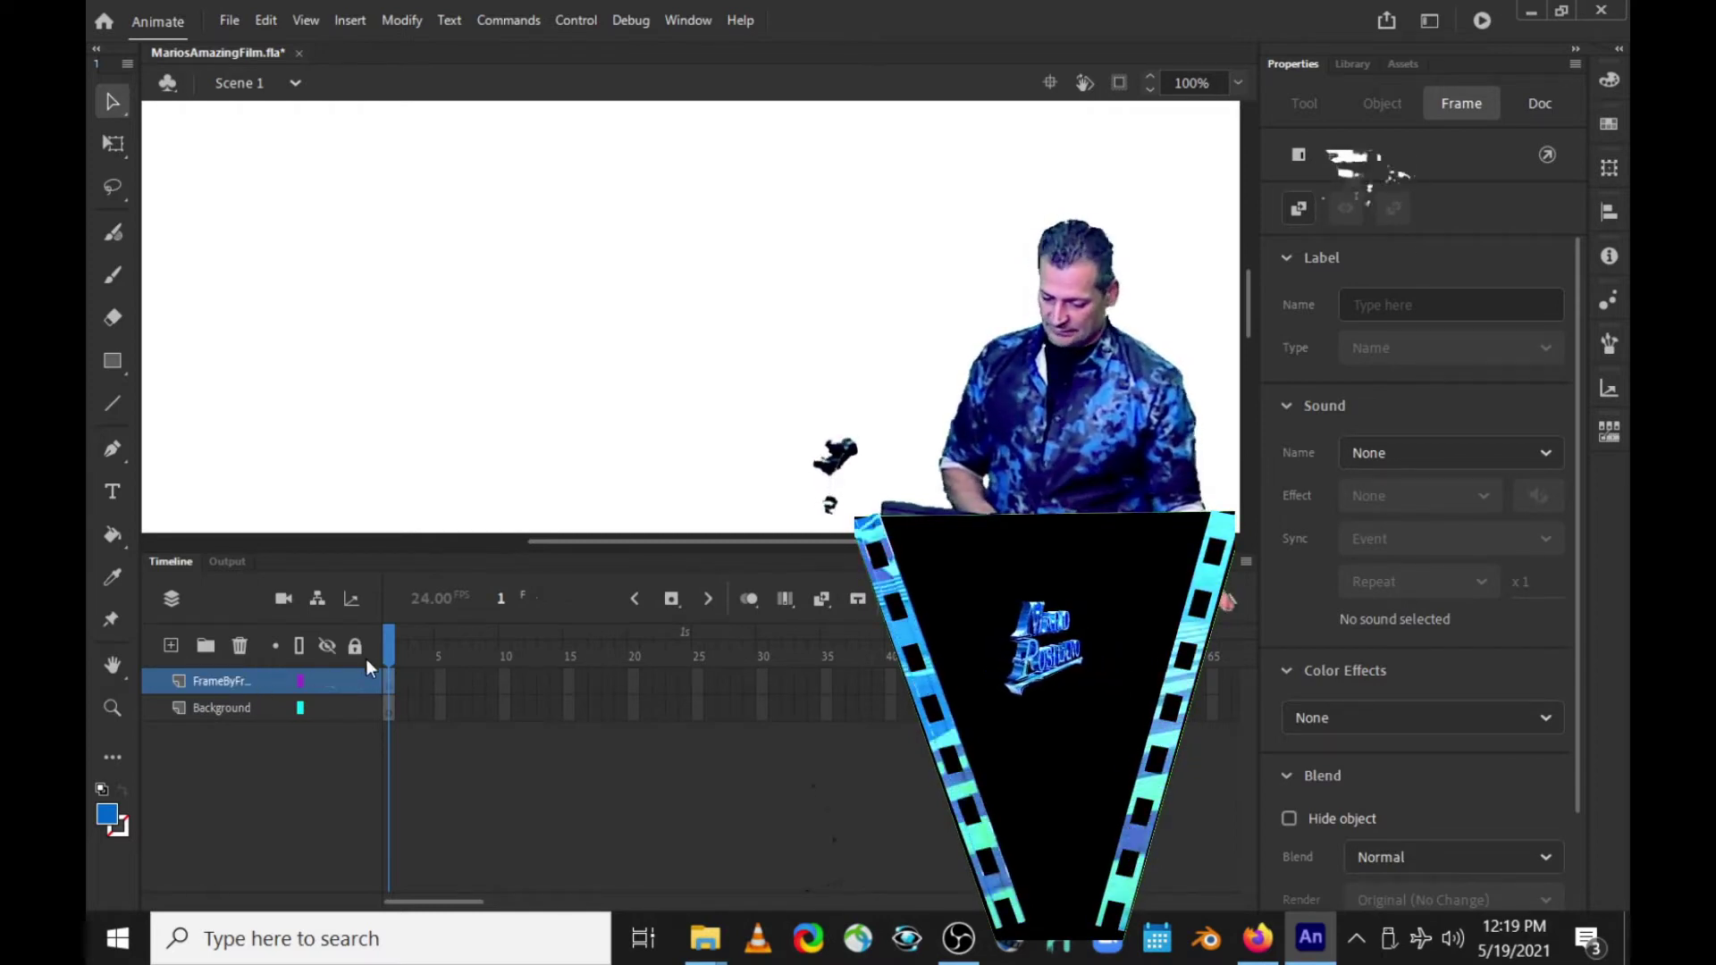
left_click_drag(383, 608, 479, 608)
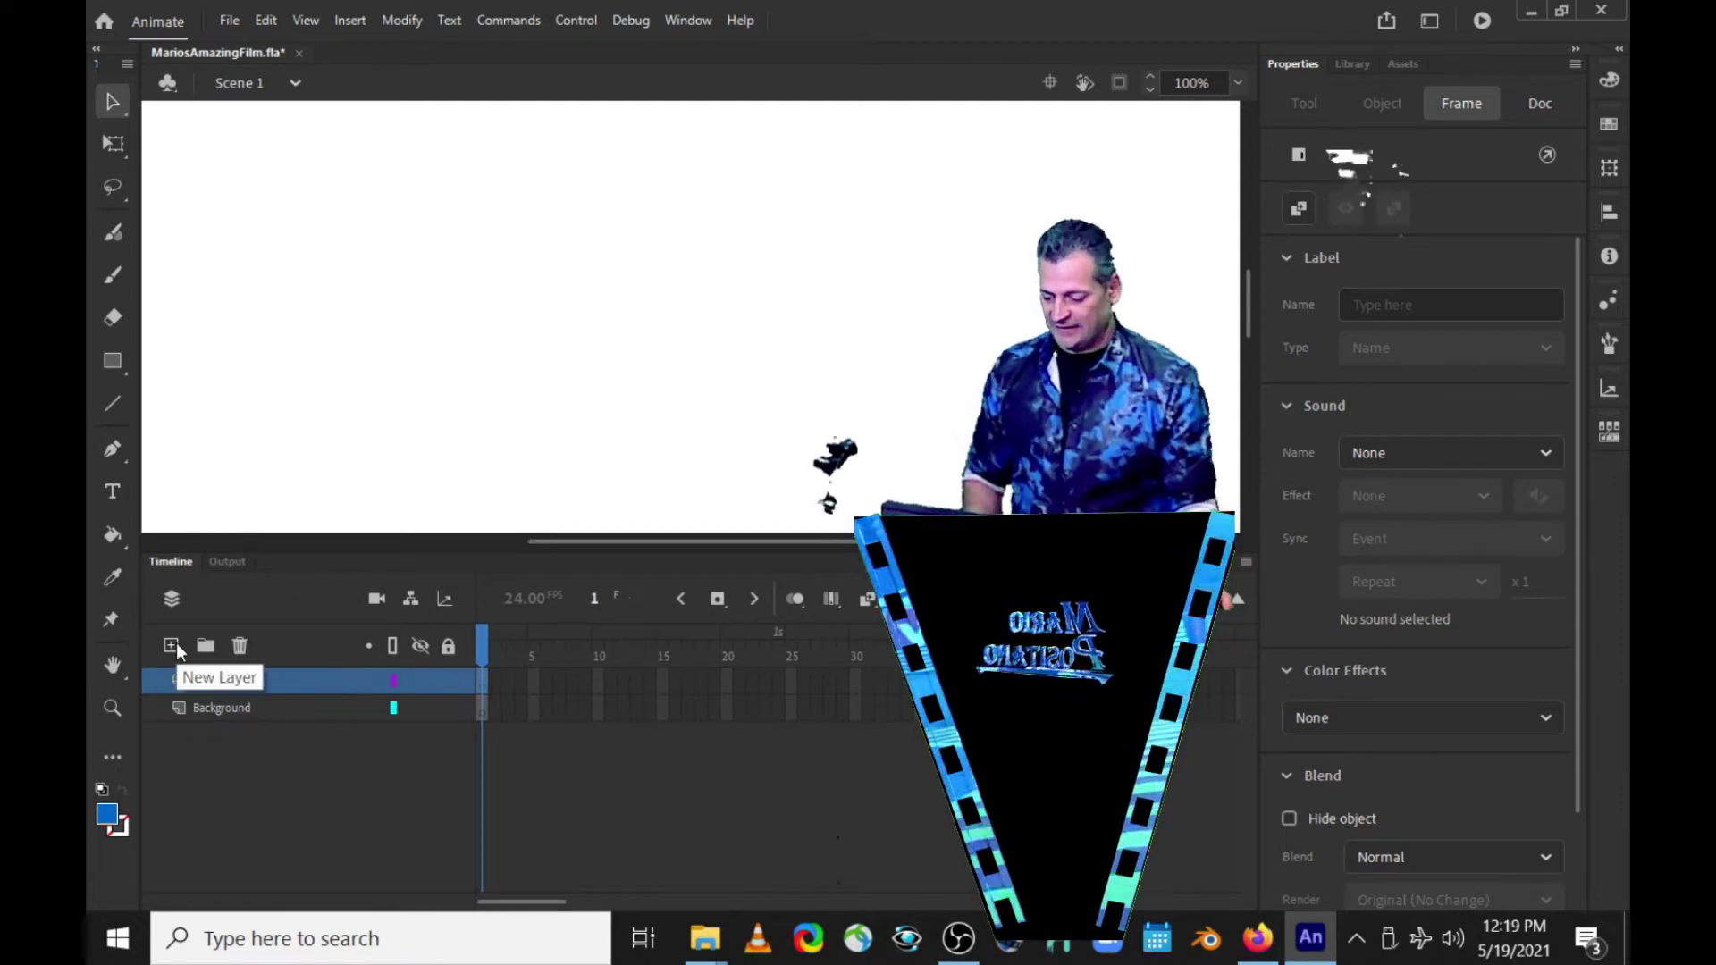
Step: Add another layer above FrameByFrame and name it Motion
left_click(173, 645)
double_click(204, 681)
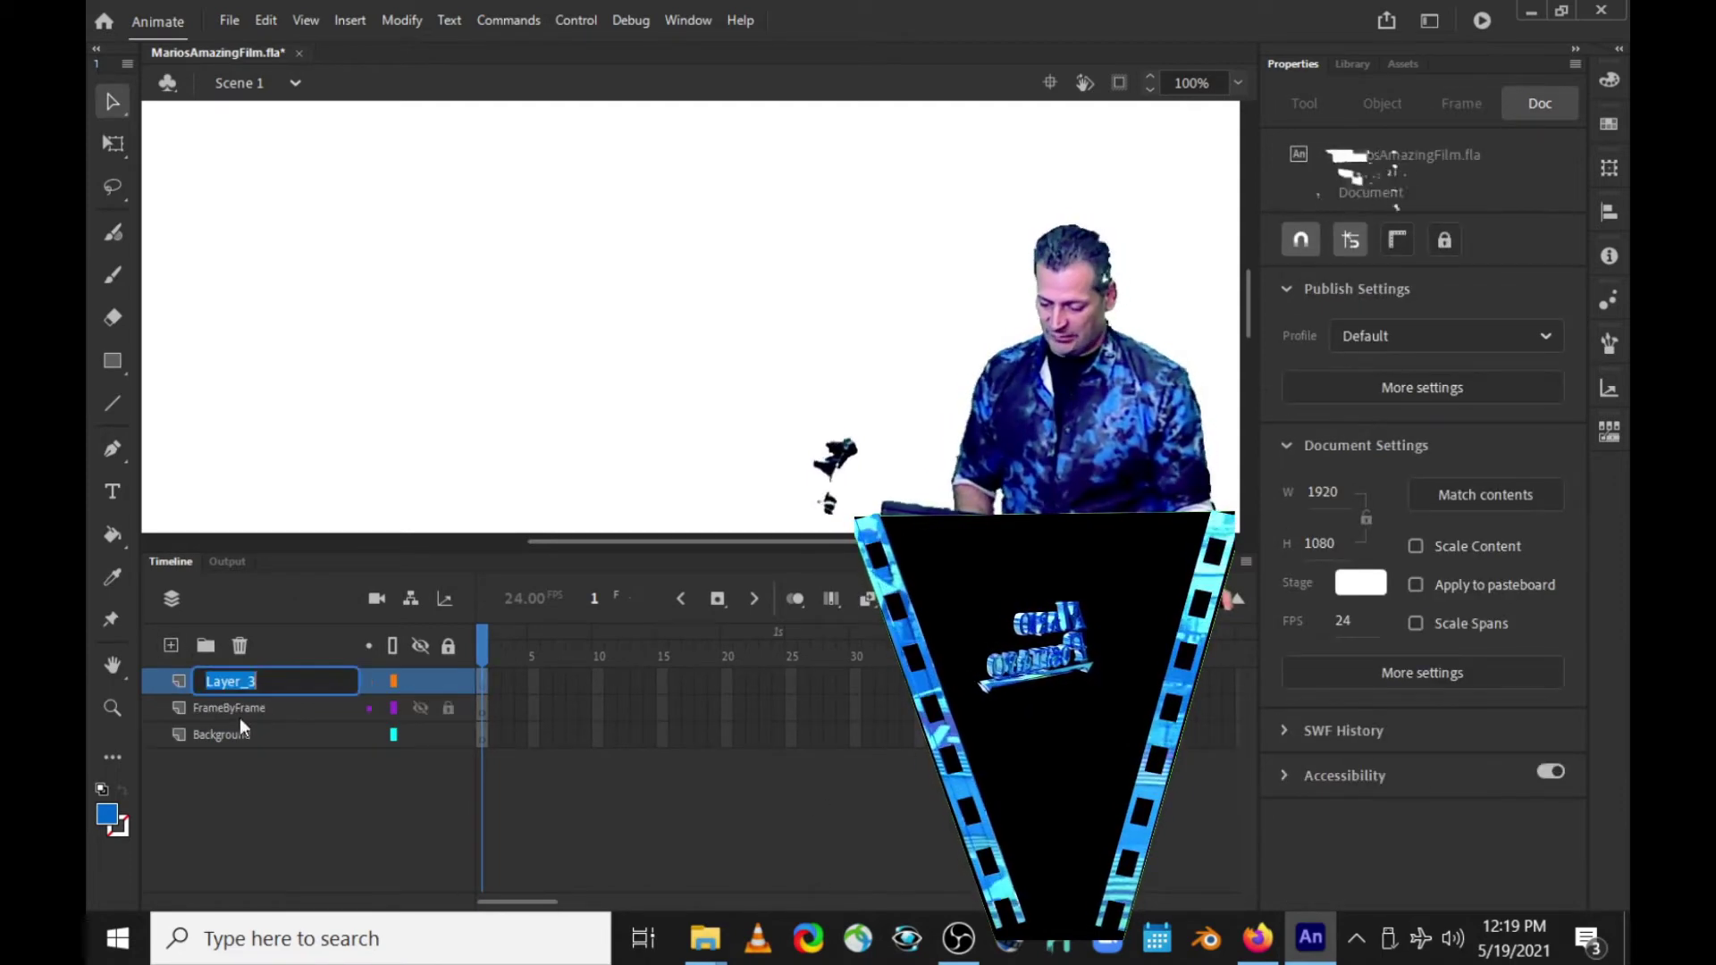
type("Motion")
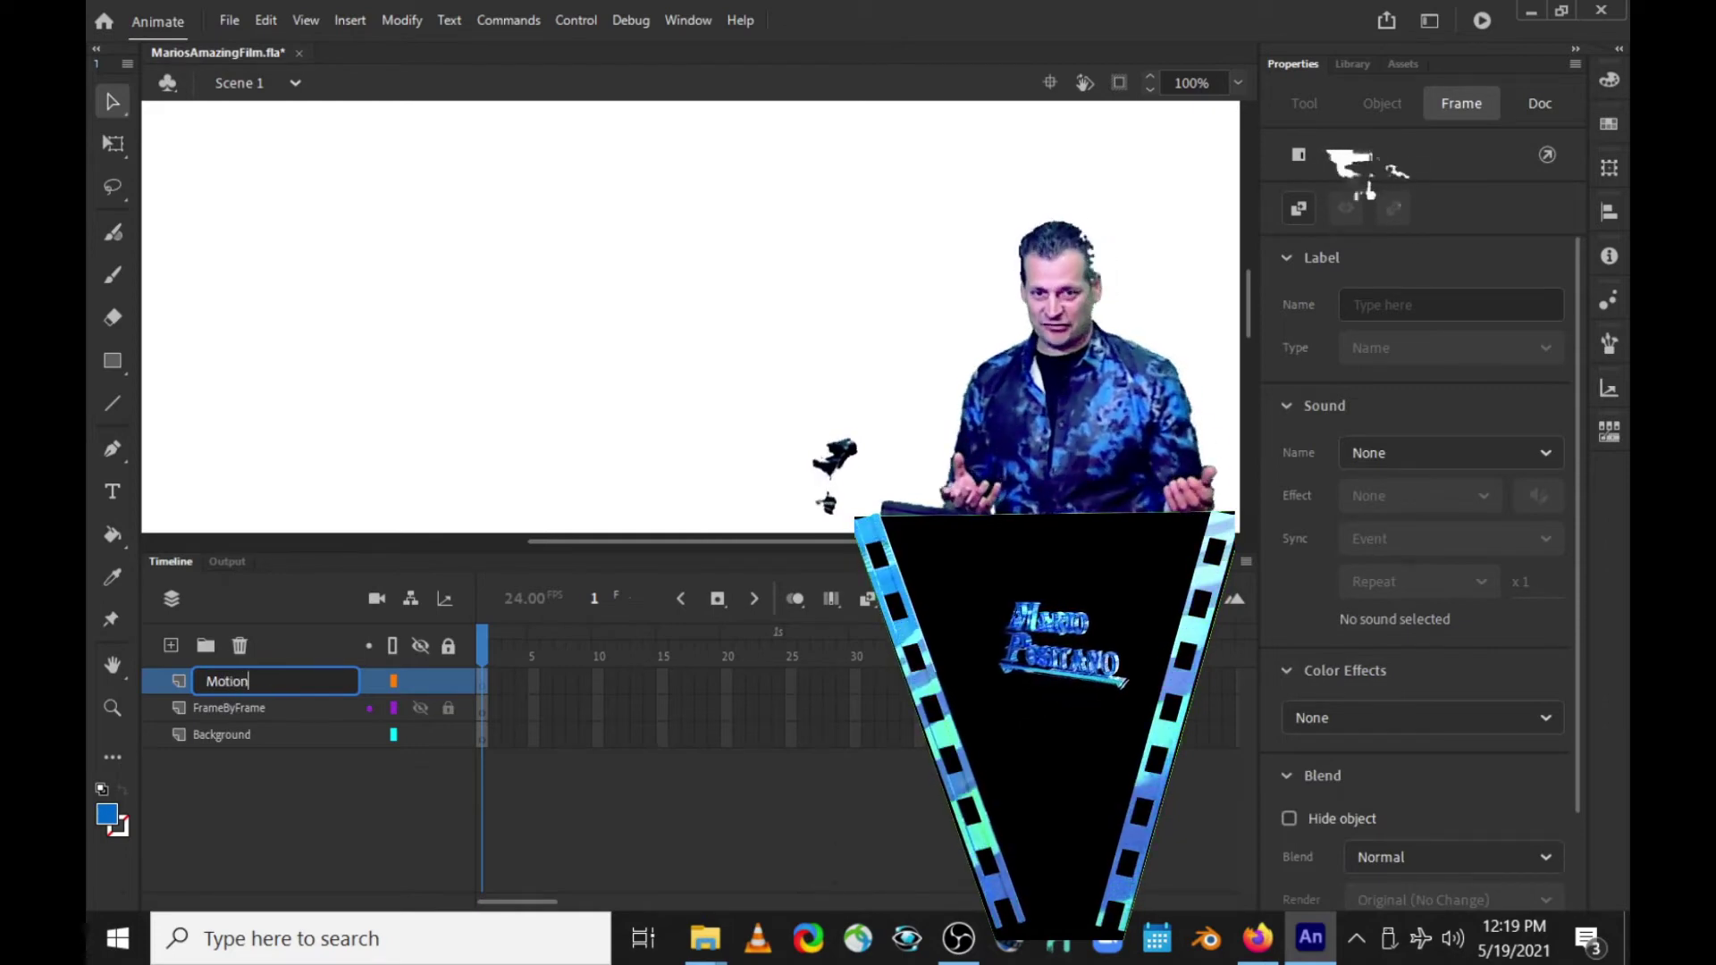
left_click(229, 781)
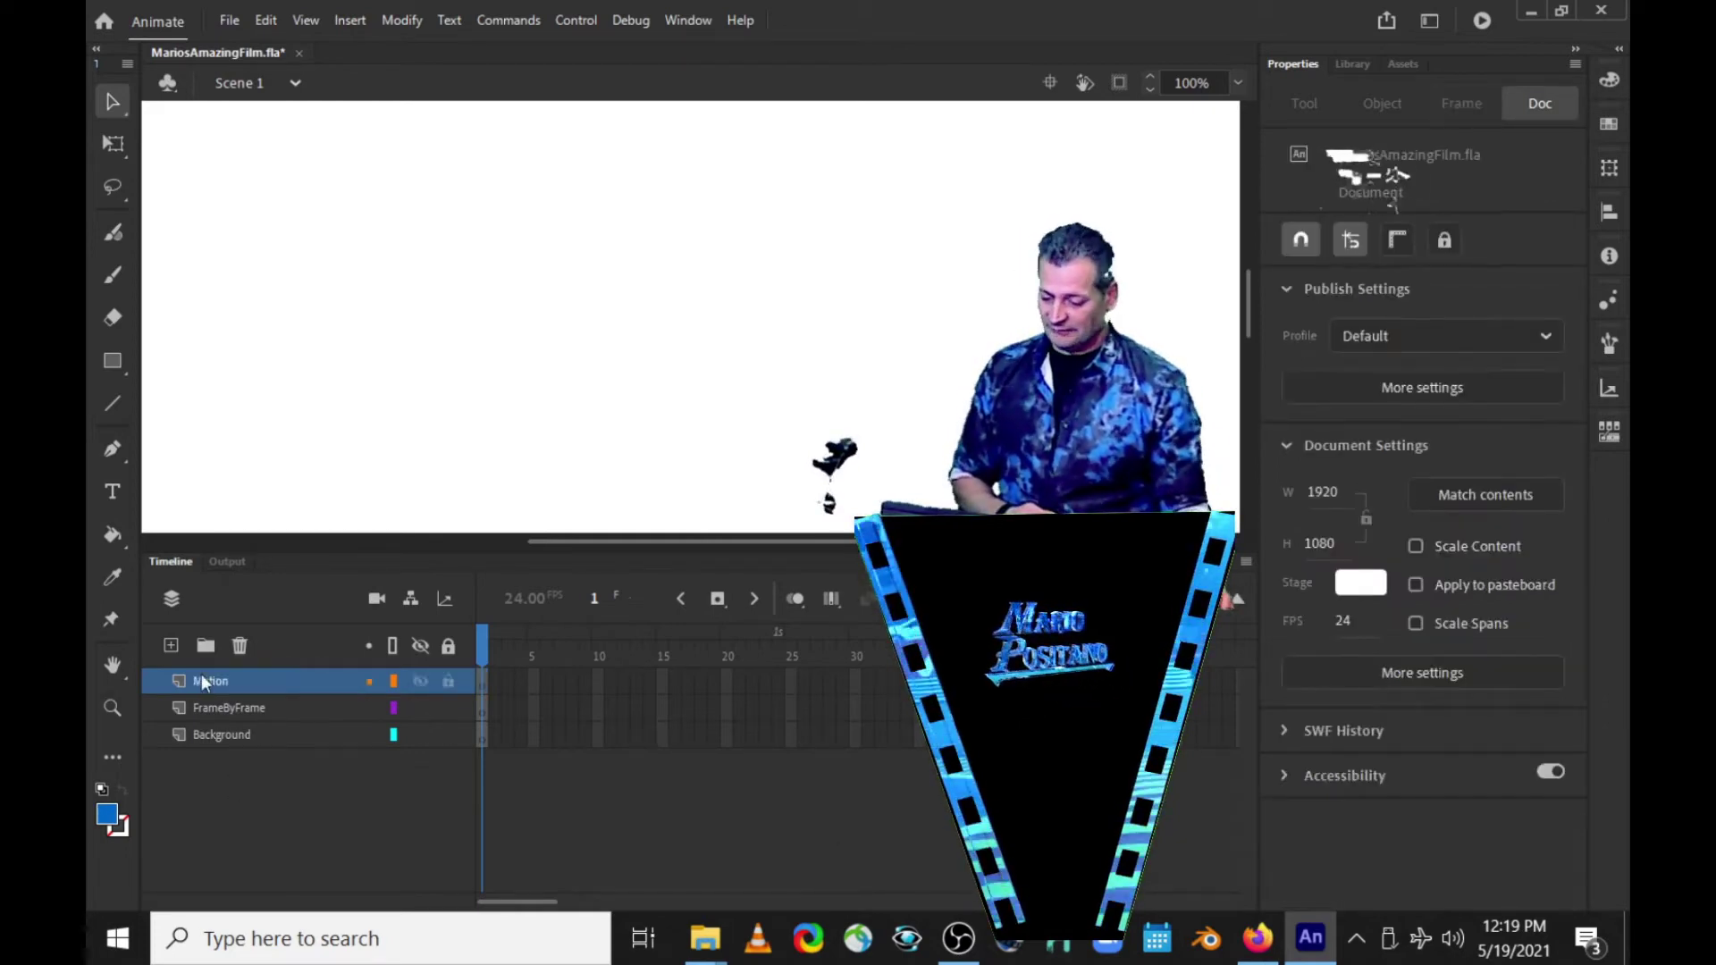
Step: Add a layer above Motion and name it OL
left_click(171, 645)
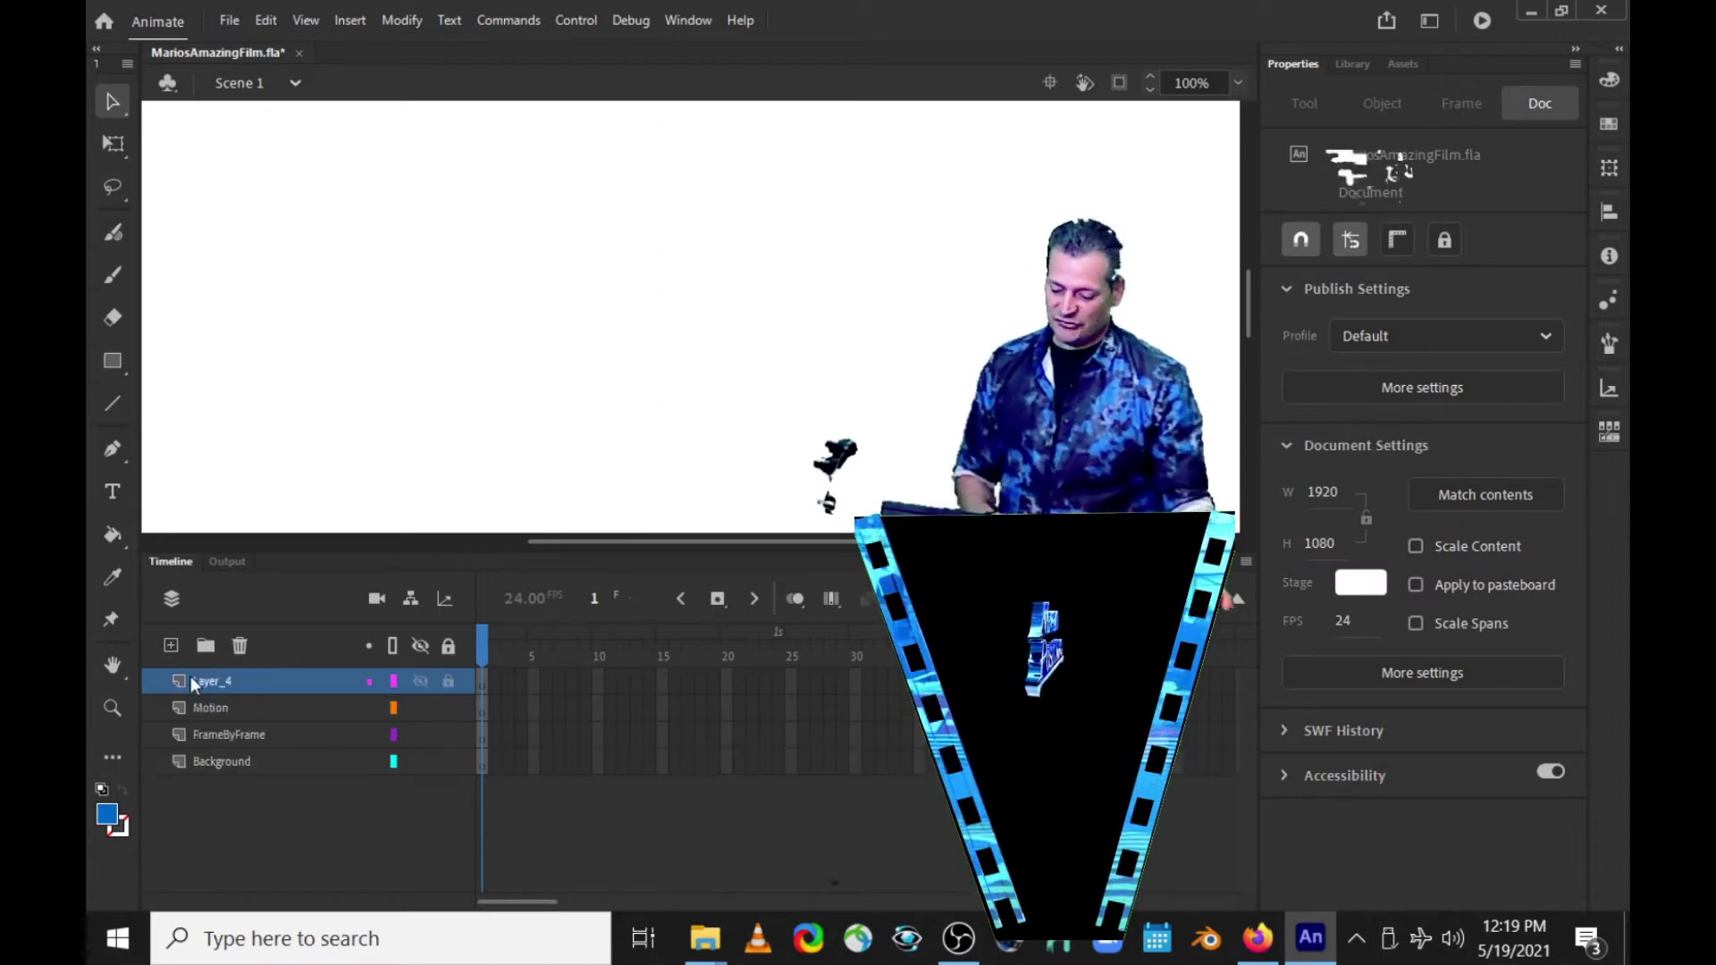
double_click(223, 684)
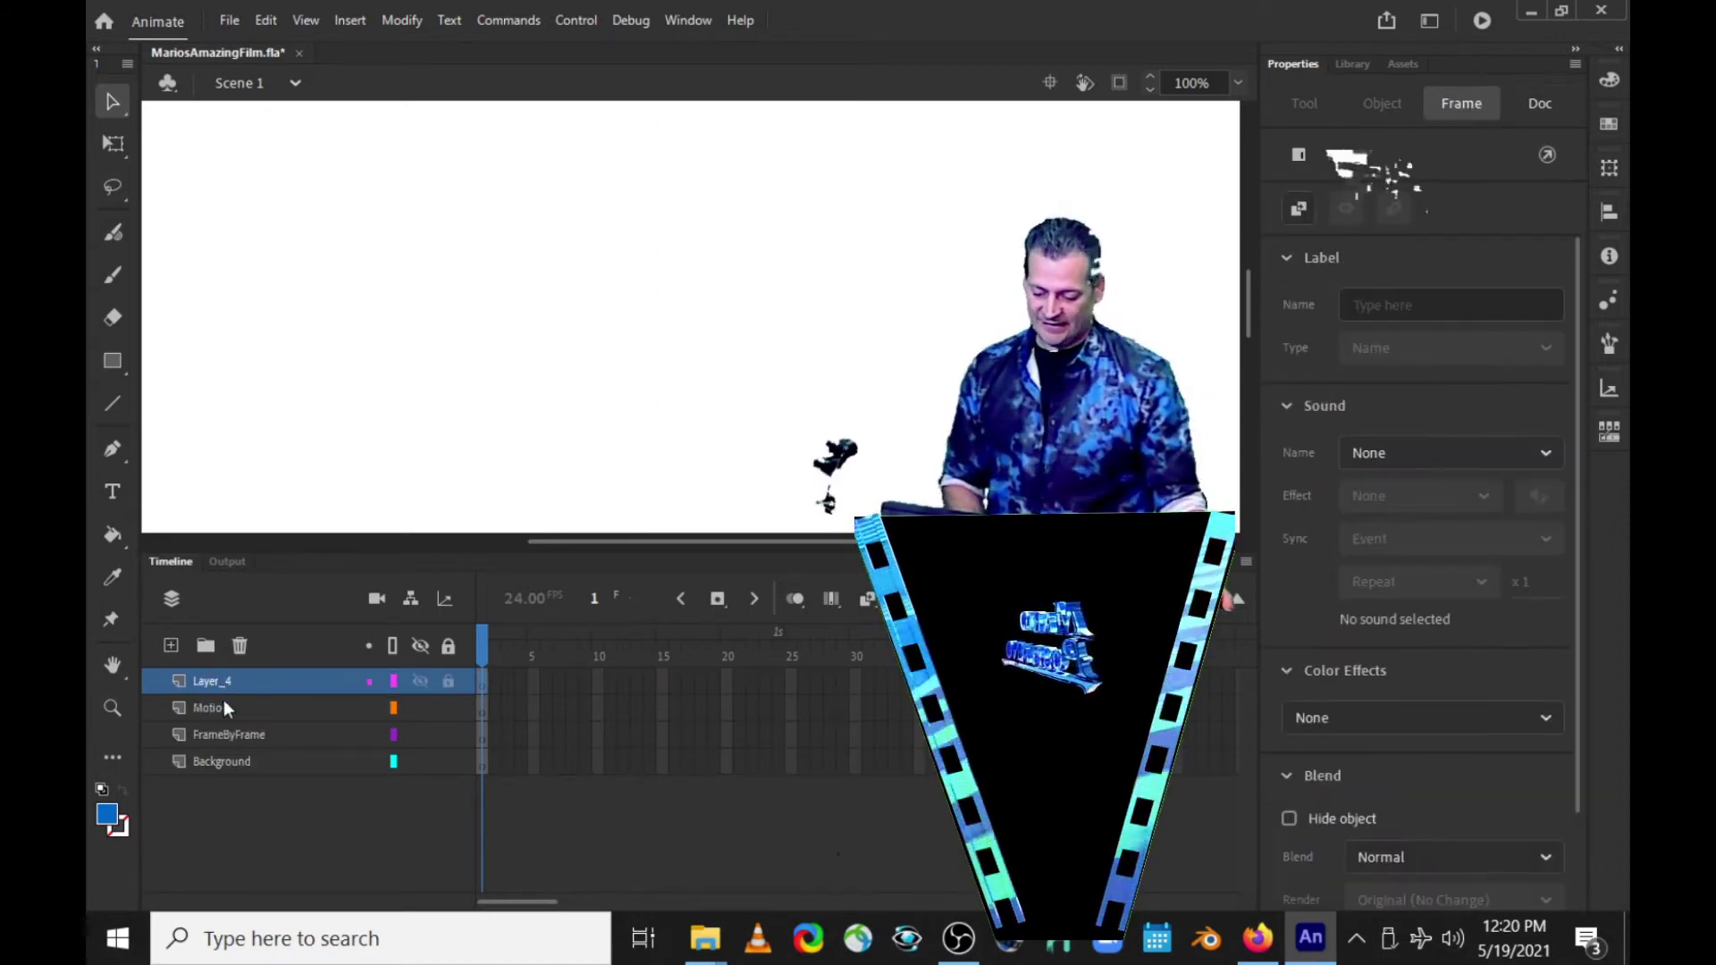
type("OL")
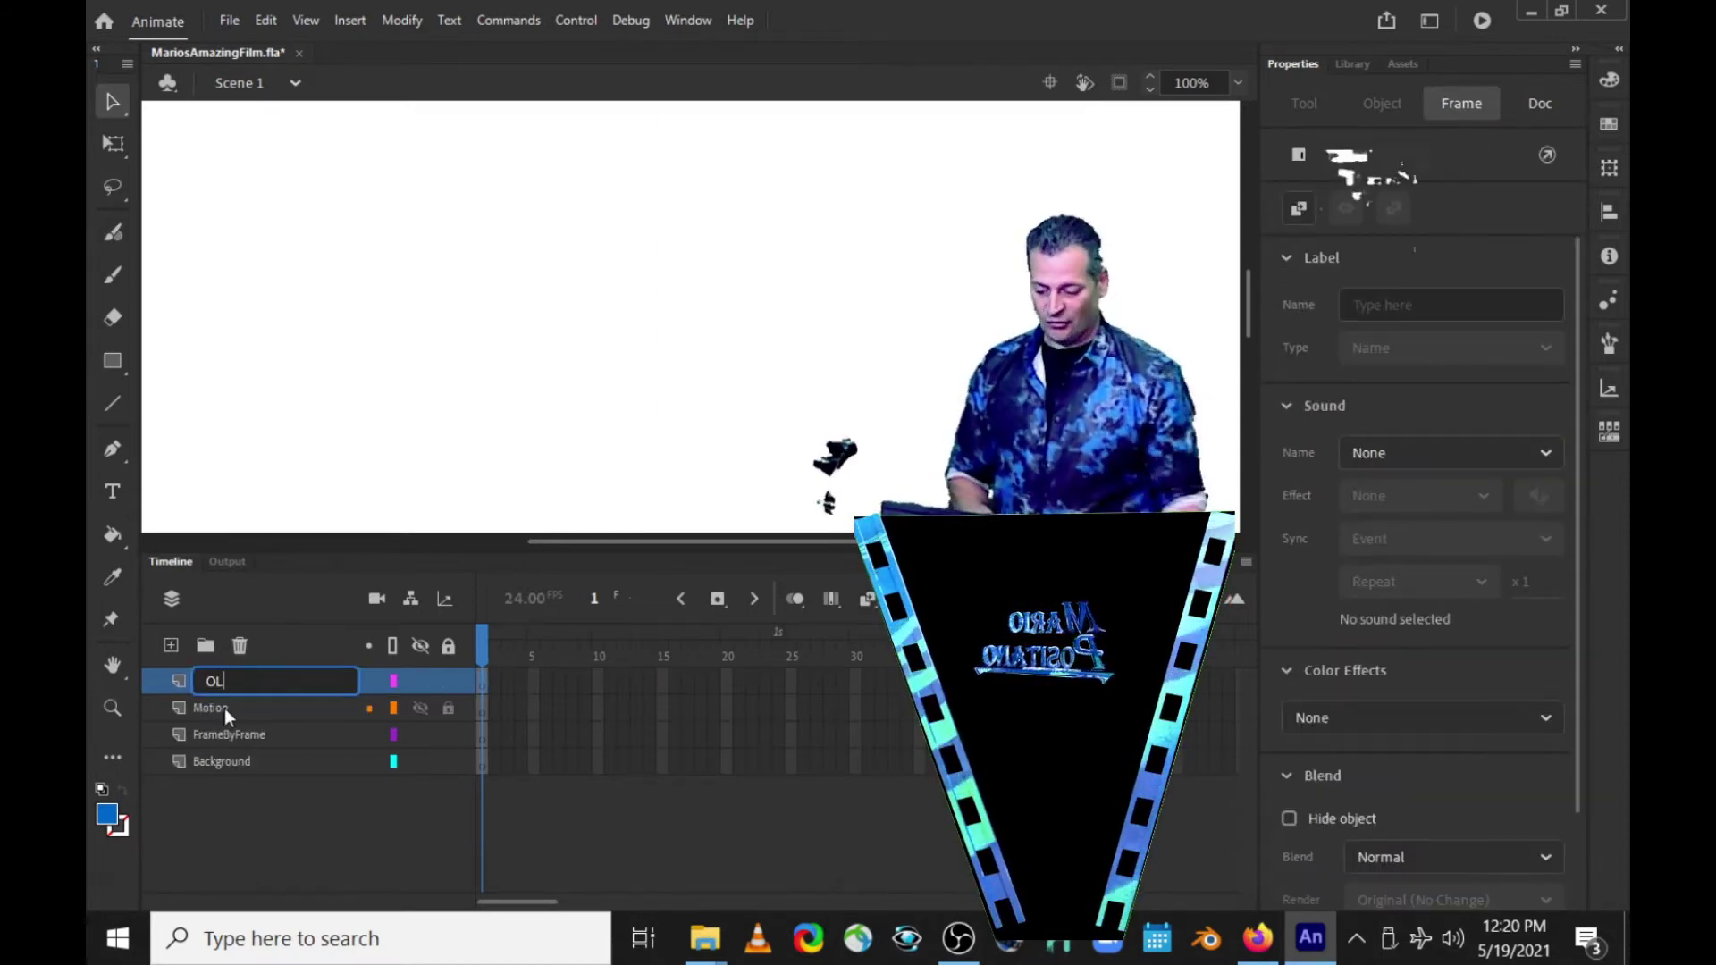
left_click(204, 792)
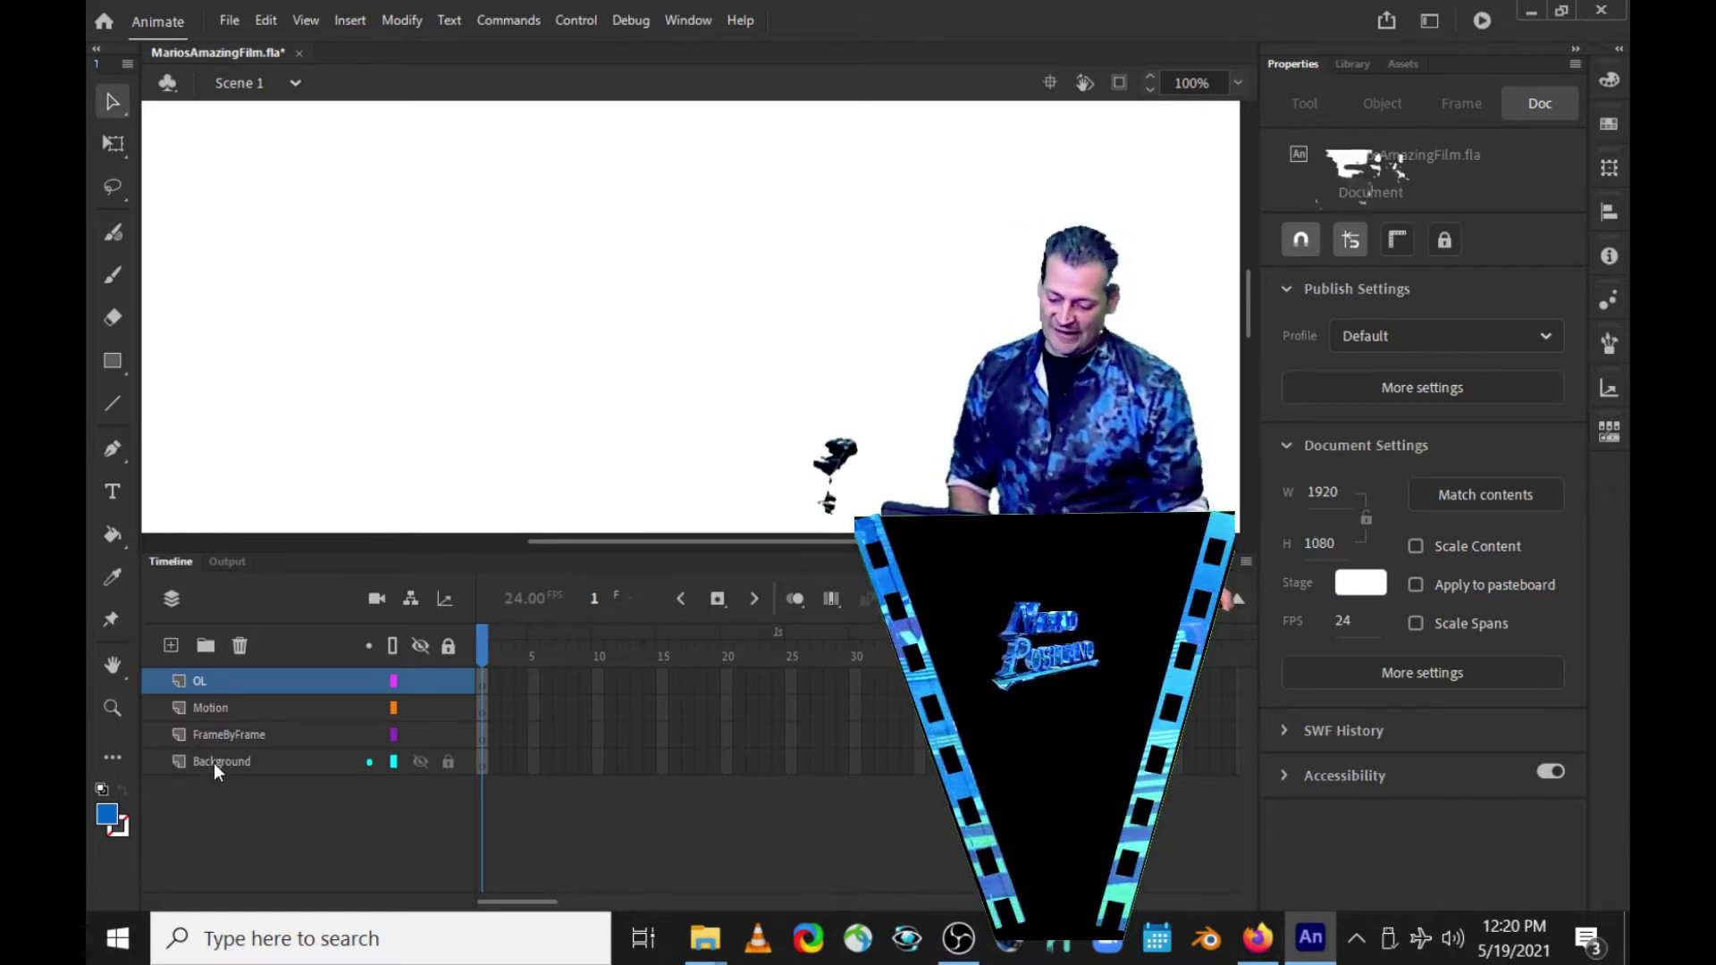
Step: Select the Background layer and the Classic Brush, and review the stroke and fill swatches, keeping the blue #0066CC fill
left_click(213, 764)
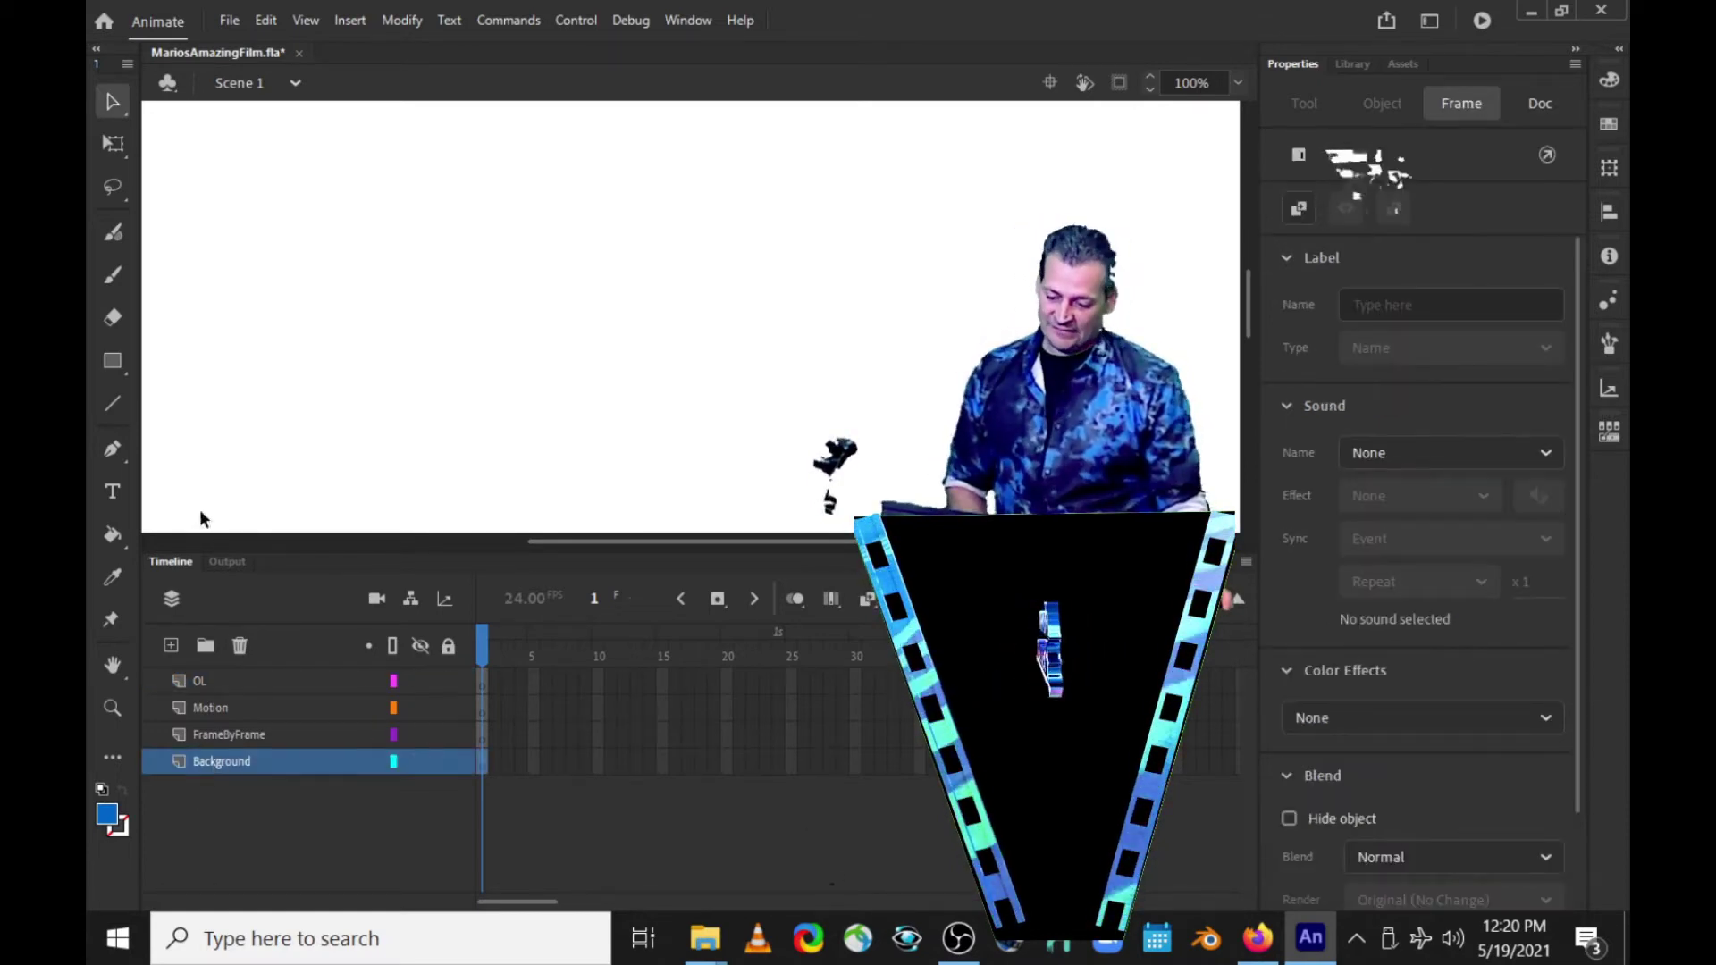
left_click(107, 274)
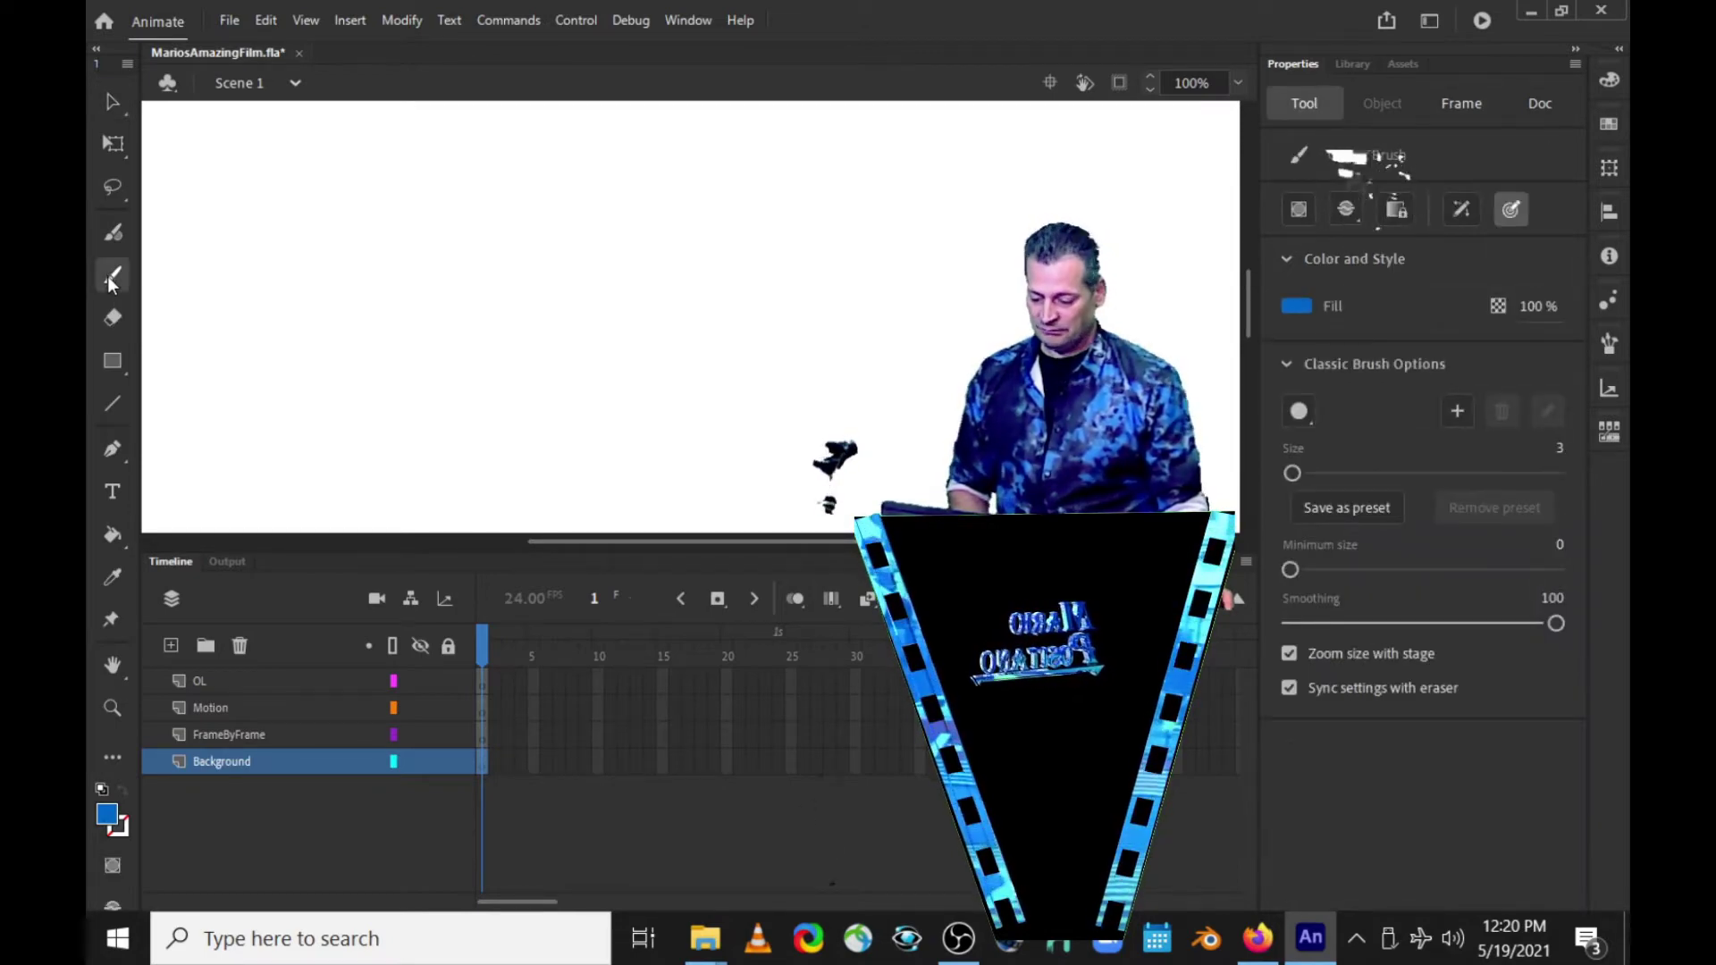
left_click(125, 833)
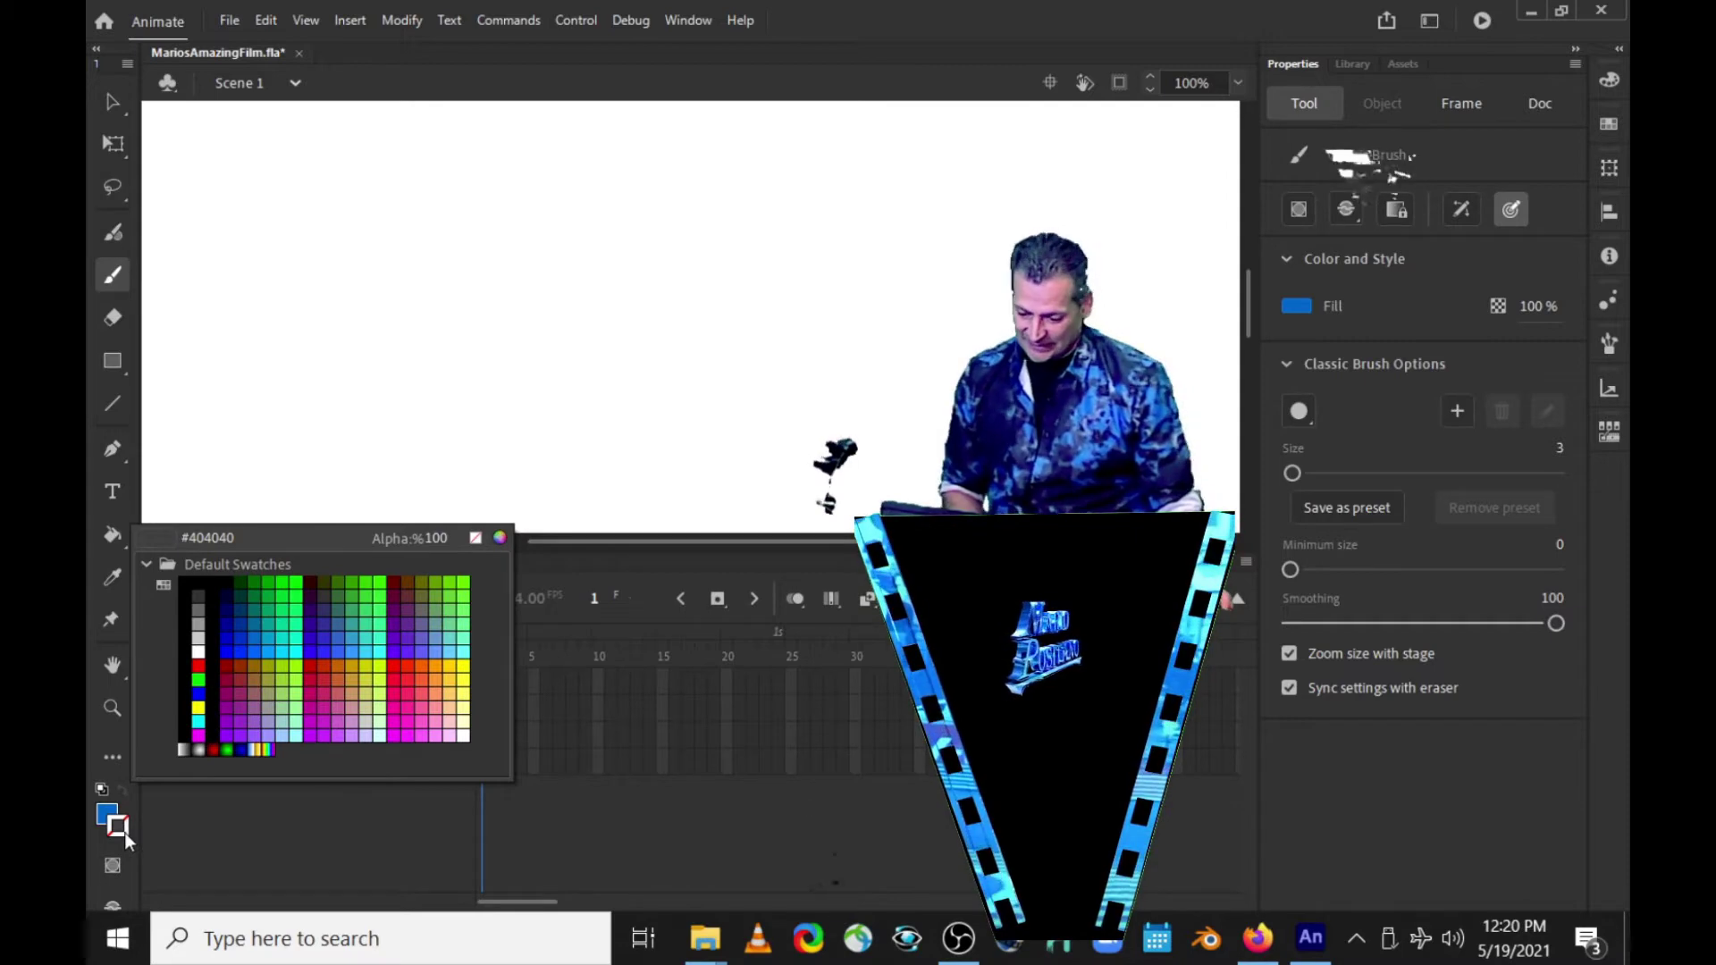
left_click(478, 542)
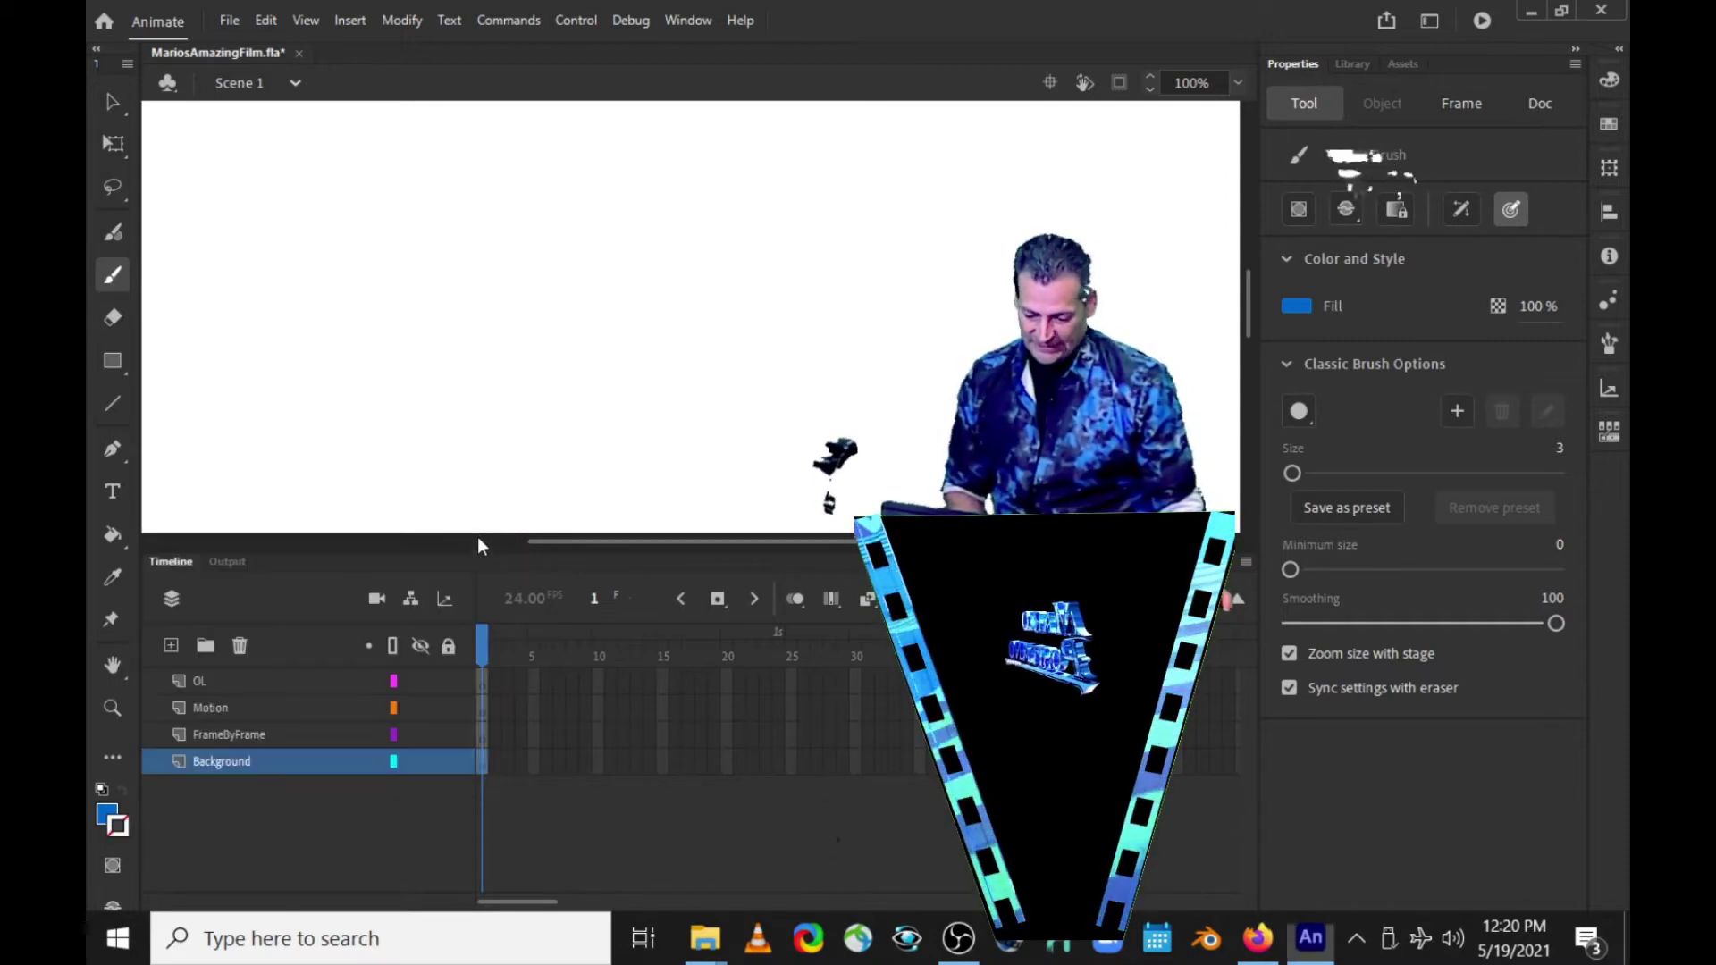
left_click(123, 824)
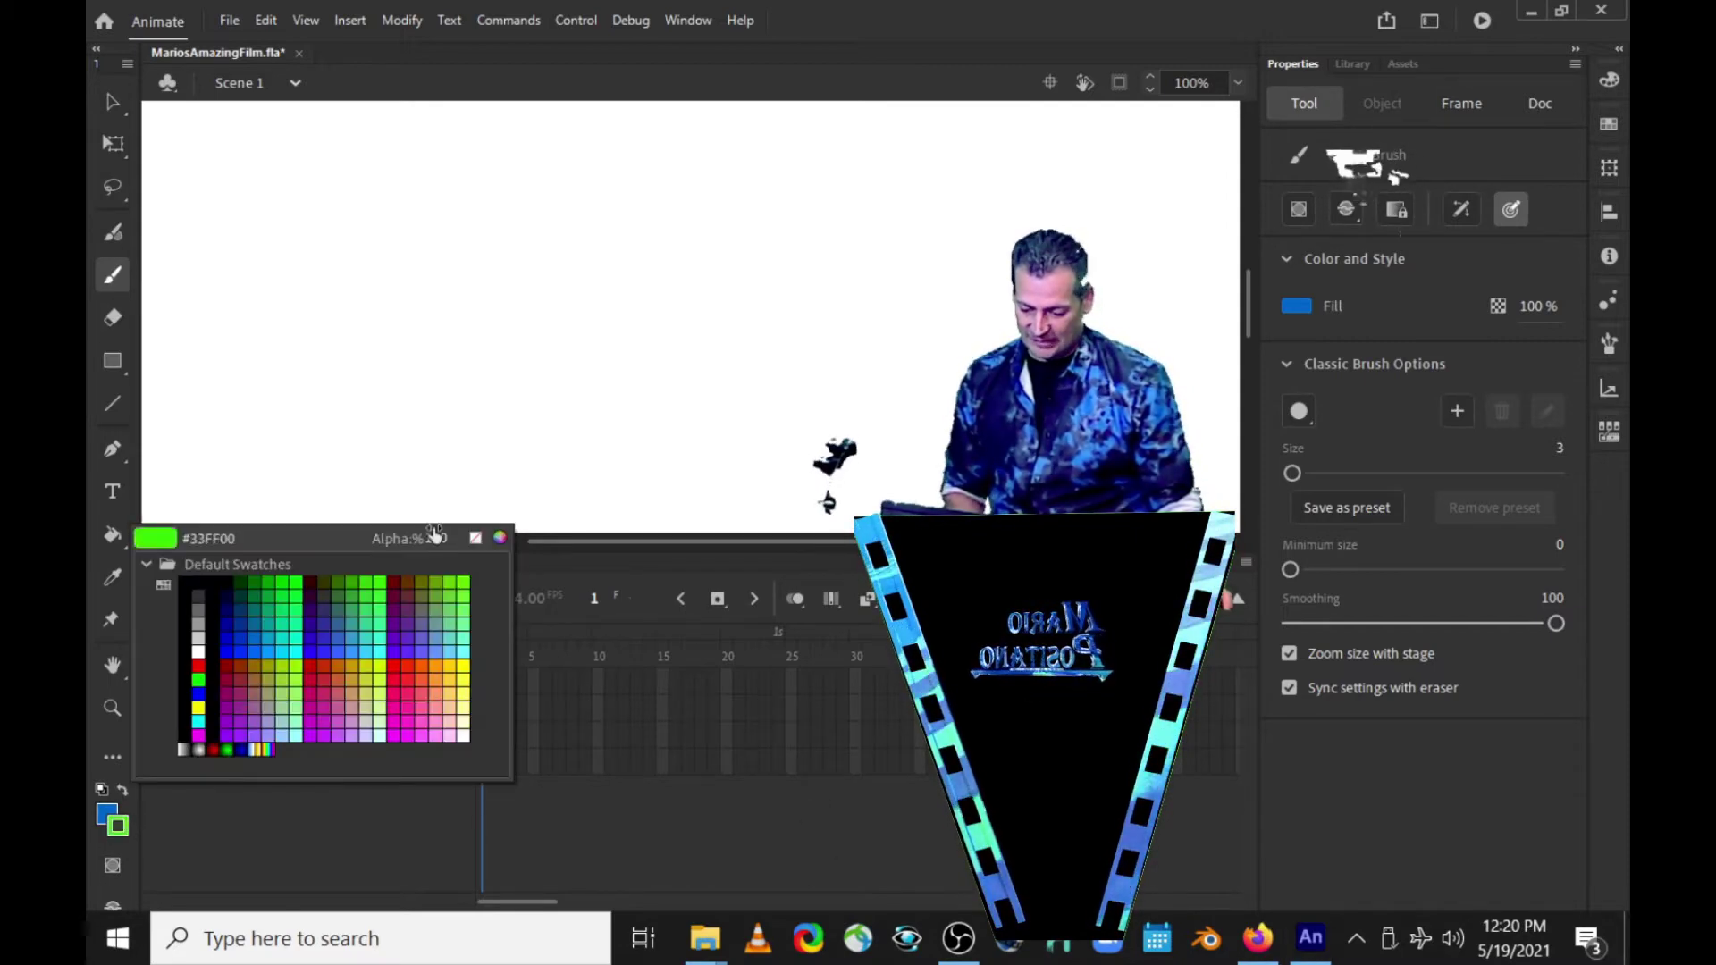
left_click(476, 539)
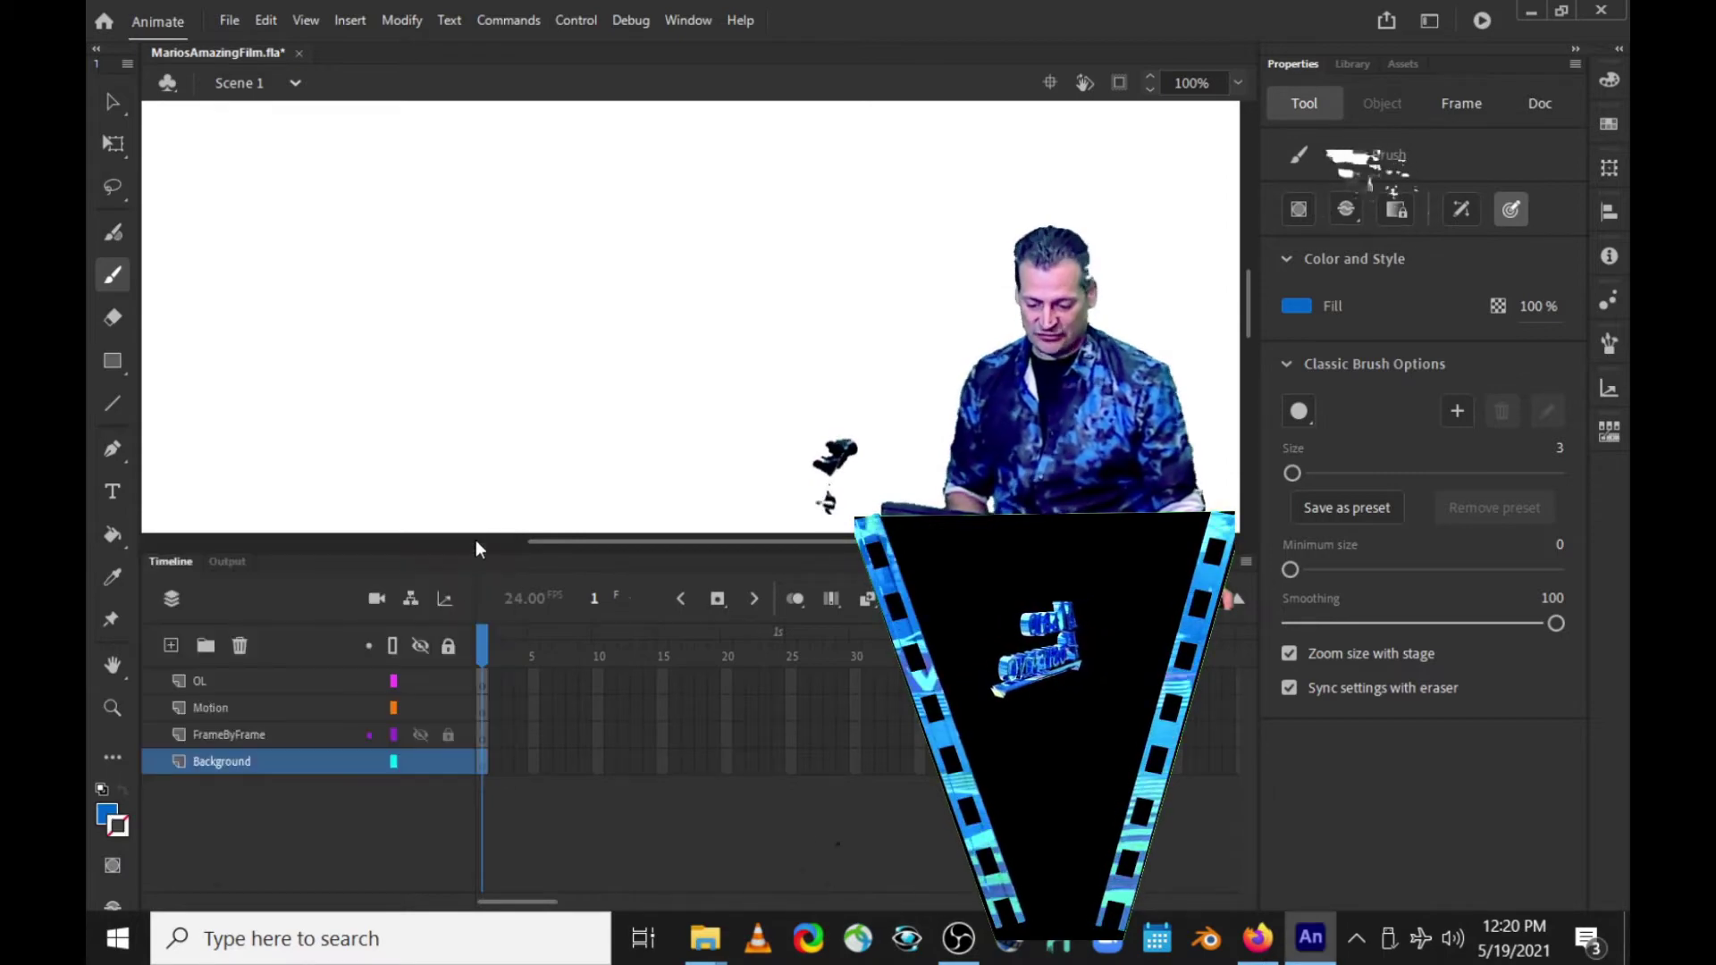
left_click(108, 815)
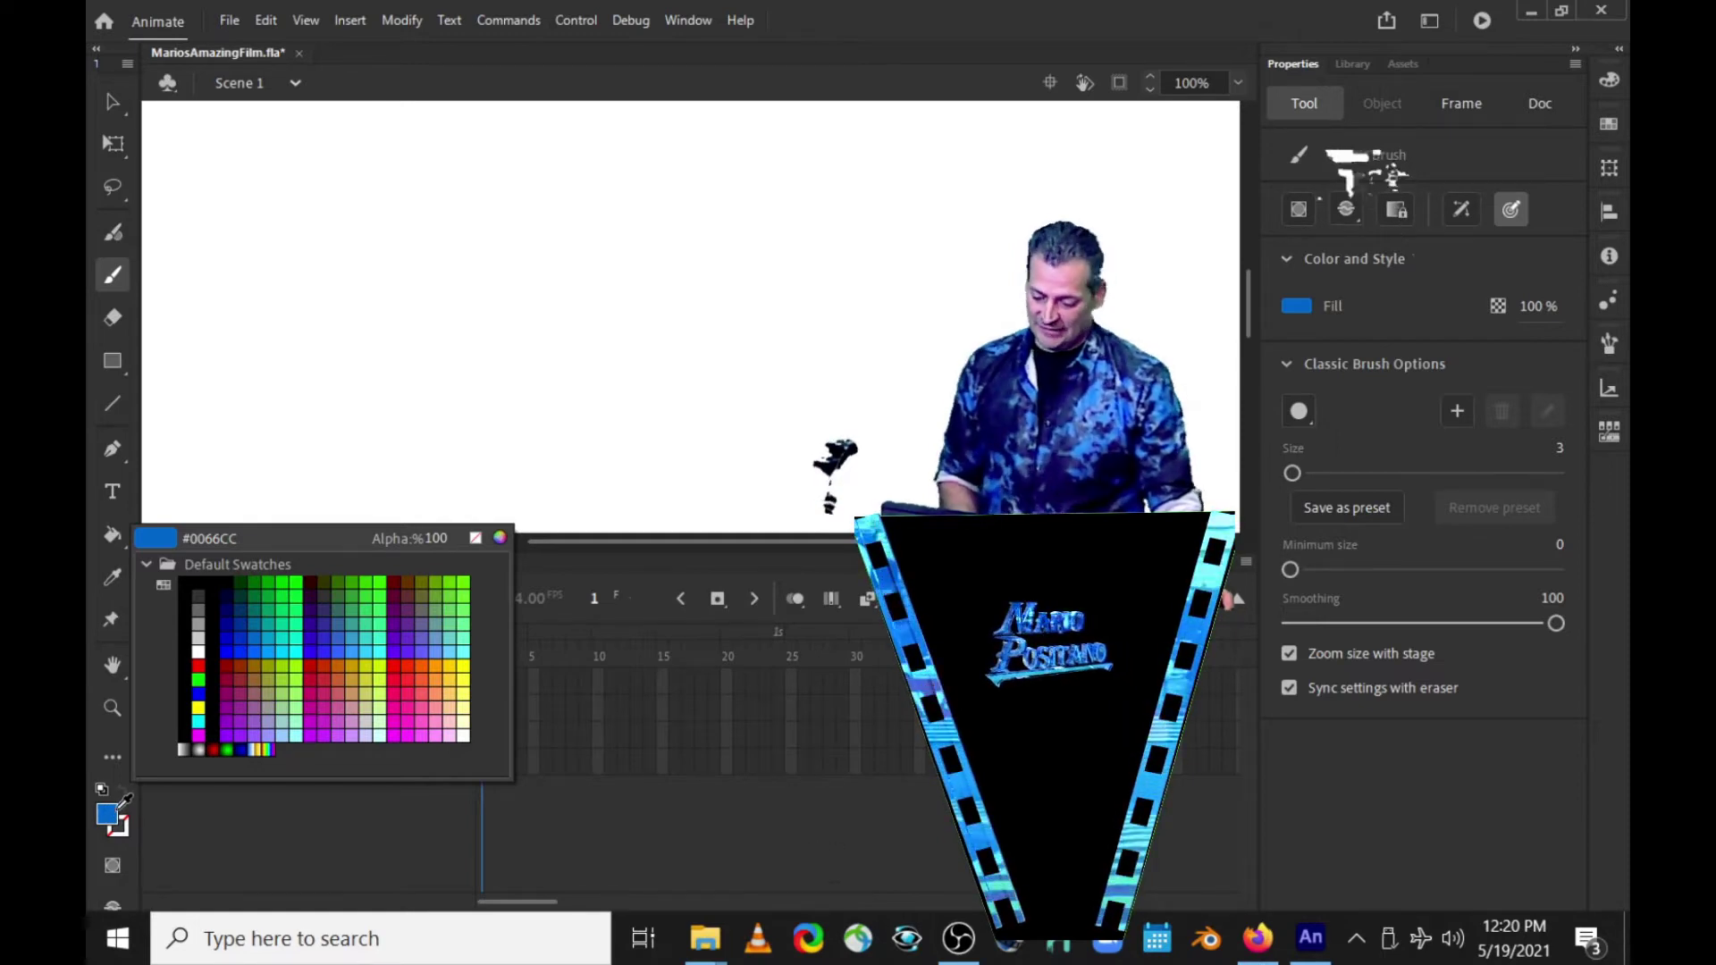
left_click(108, 817)
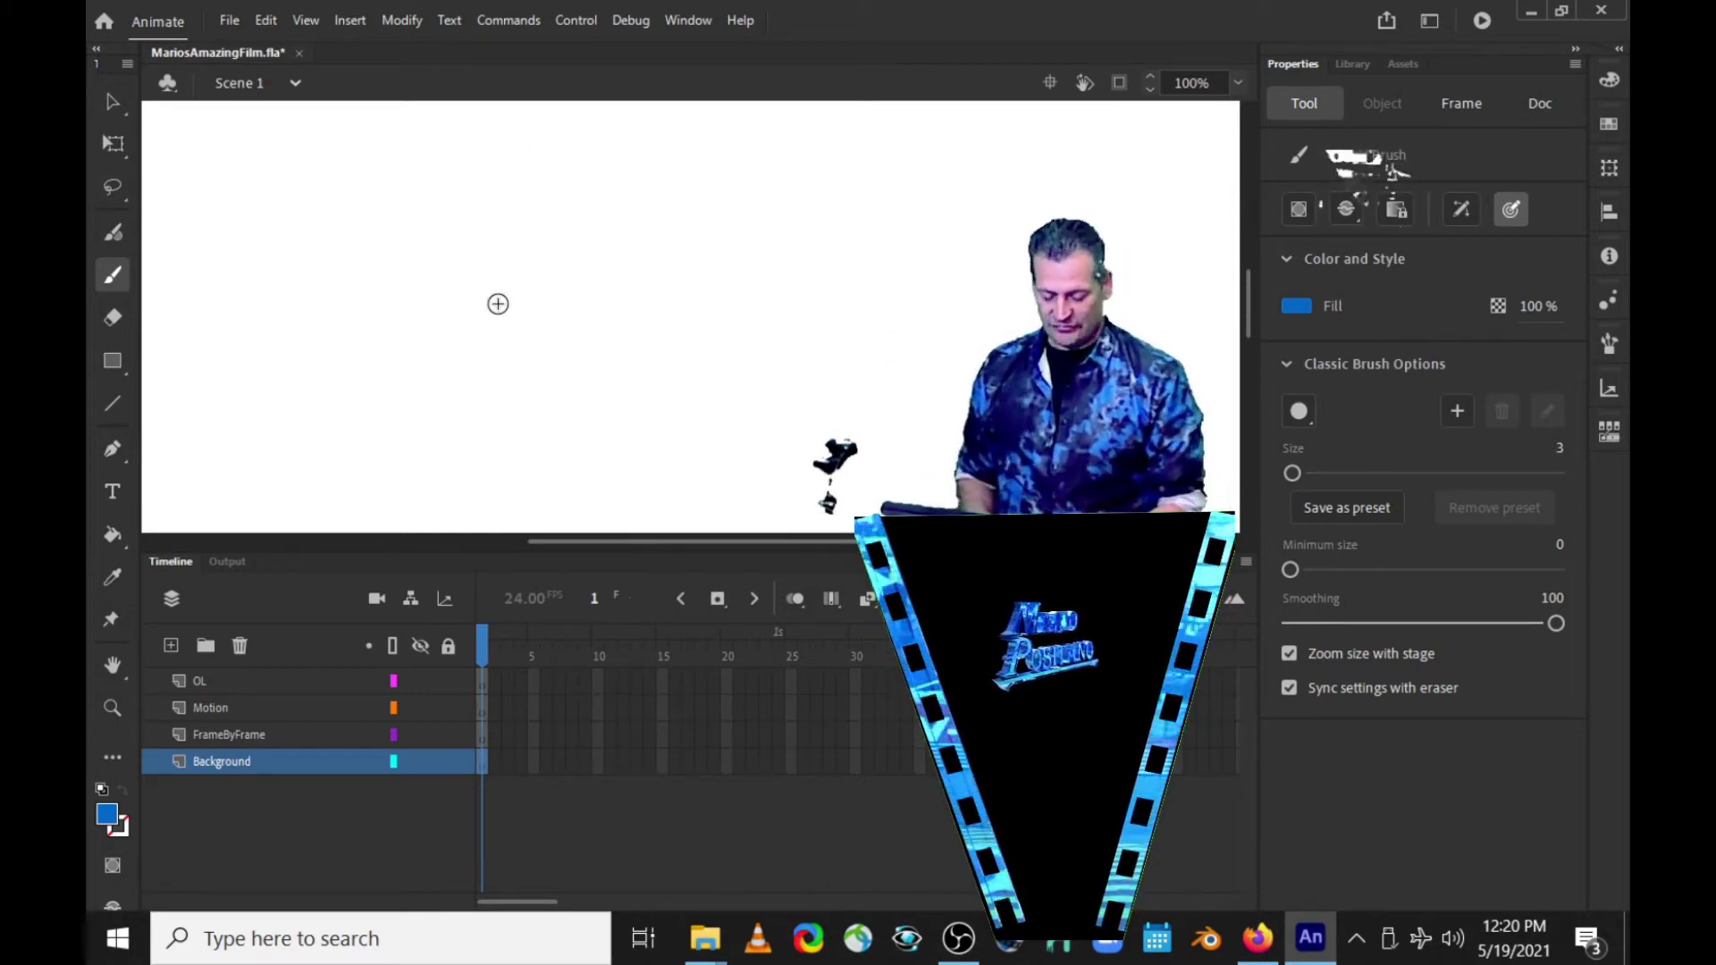
Step: Zoom out to 25% so the whole stage is in view and turn on Object Drawing mode for the brush
key("ctrl+minus")
key("ctrl+minus")
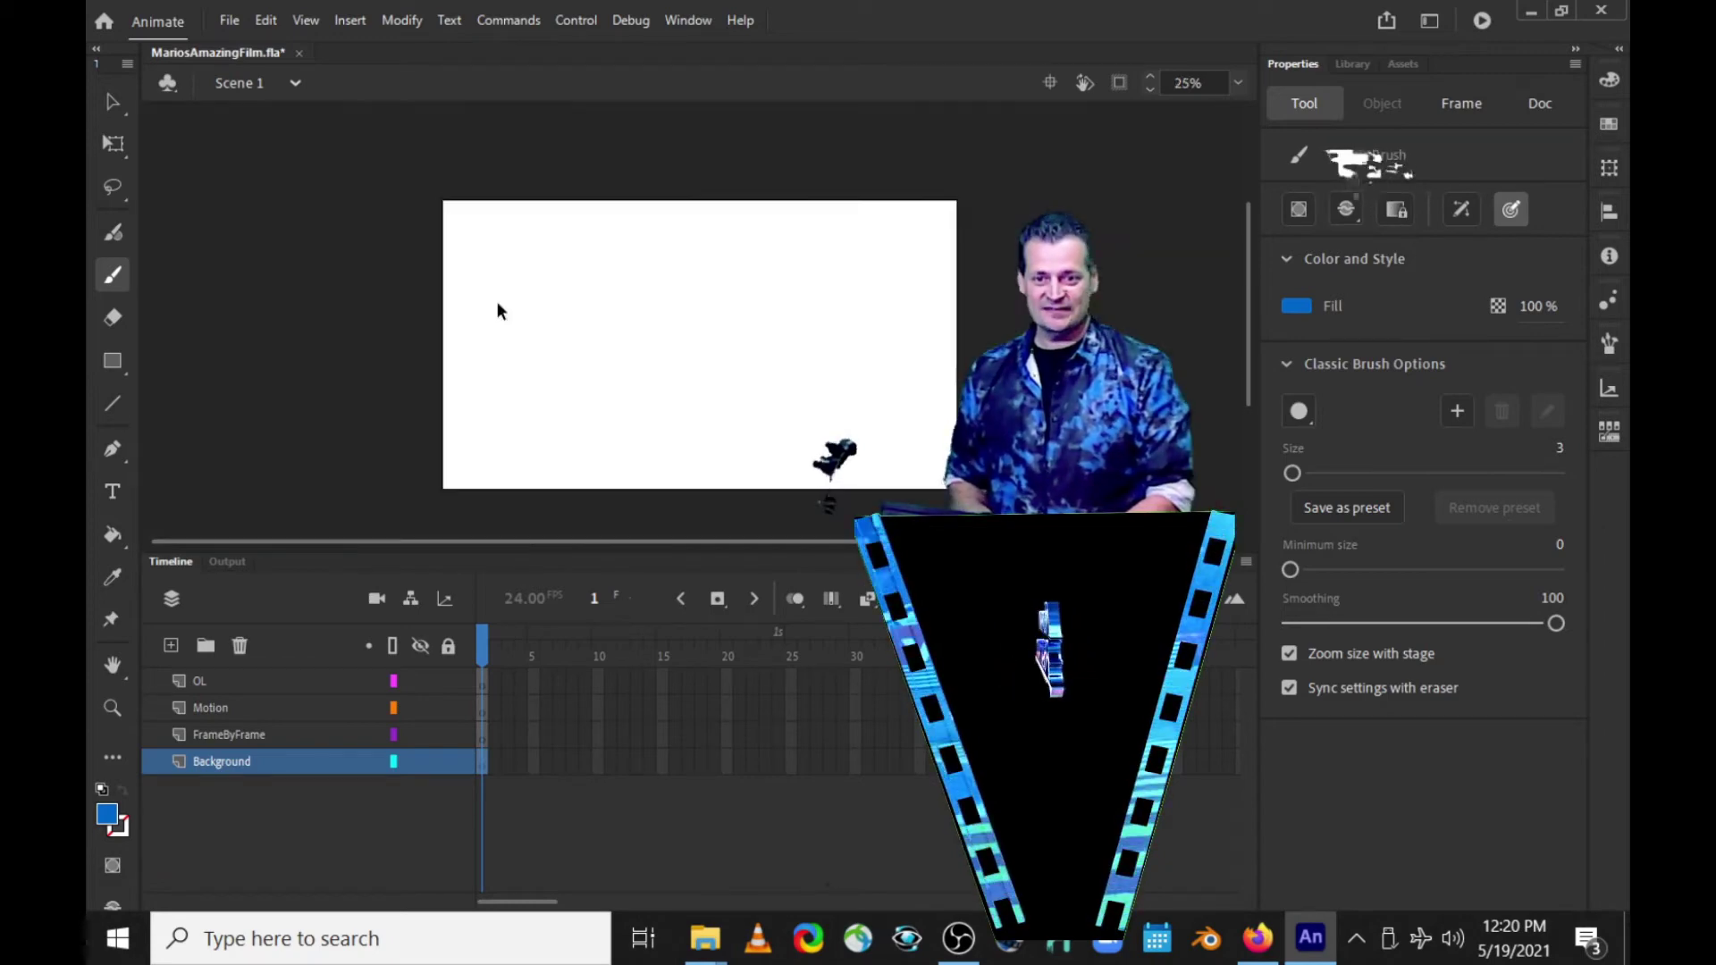
key("ctrl+minus")
key("ctrl+equal")
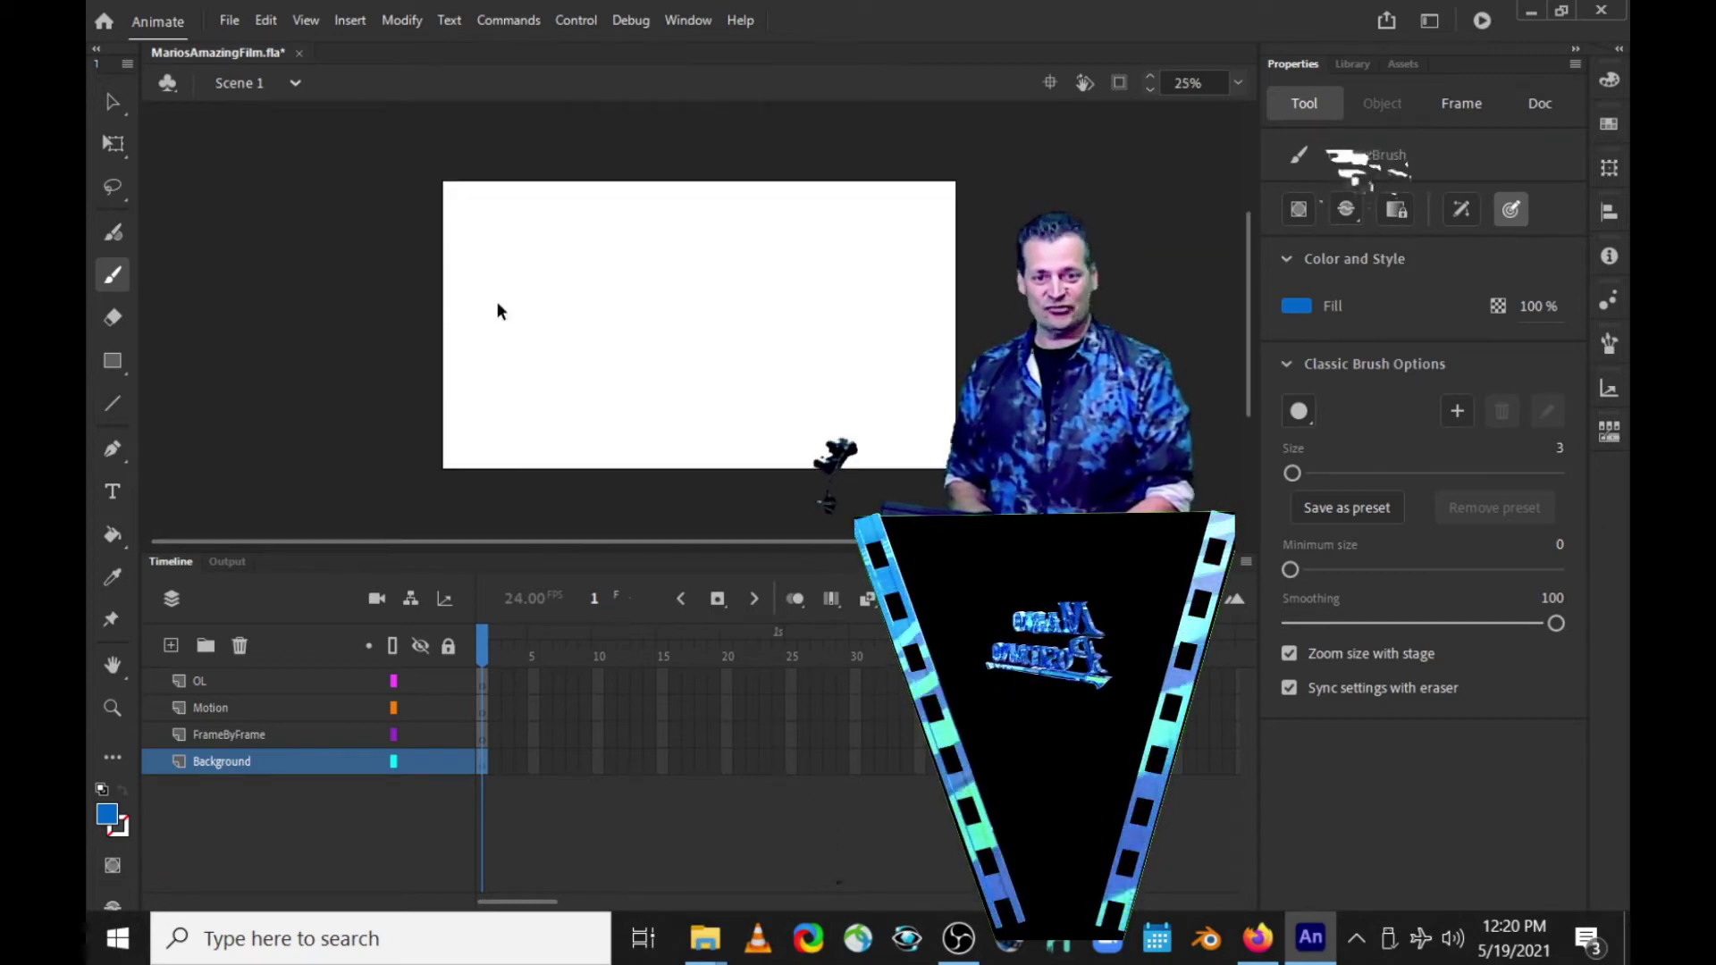
key("ctrl+equal")
key("ctrl+minus")
key("ctrl+minus")
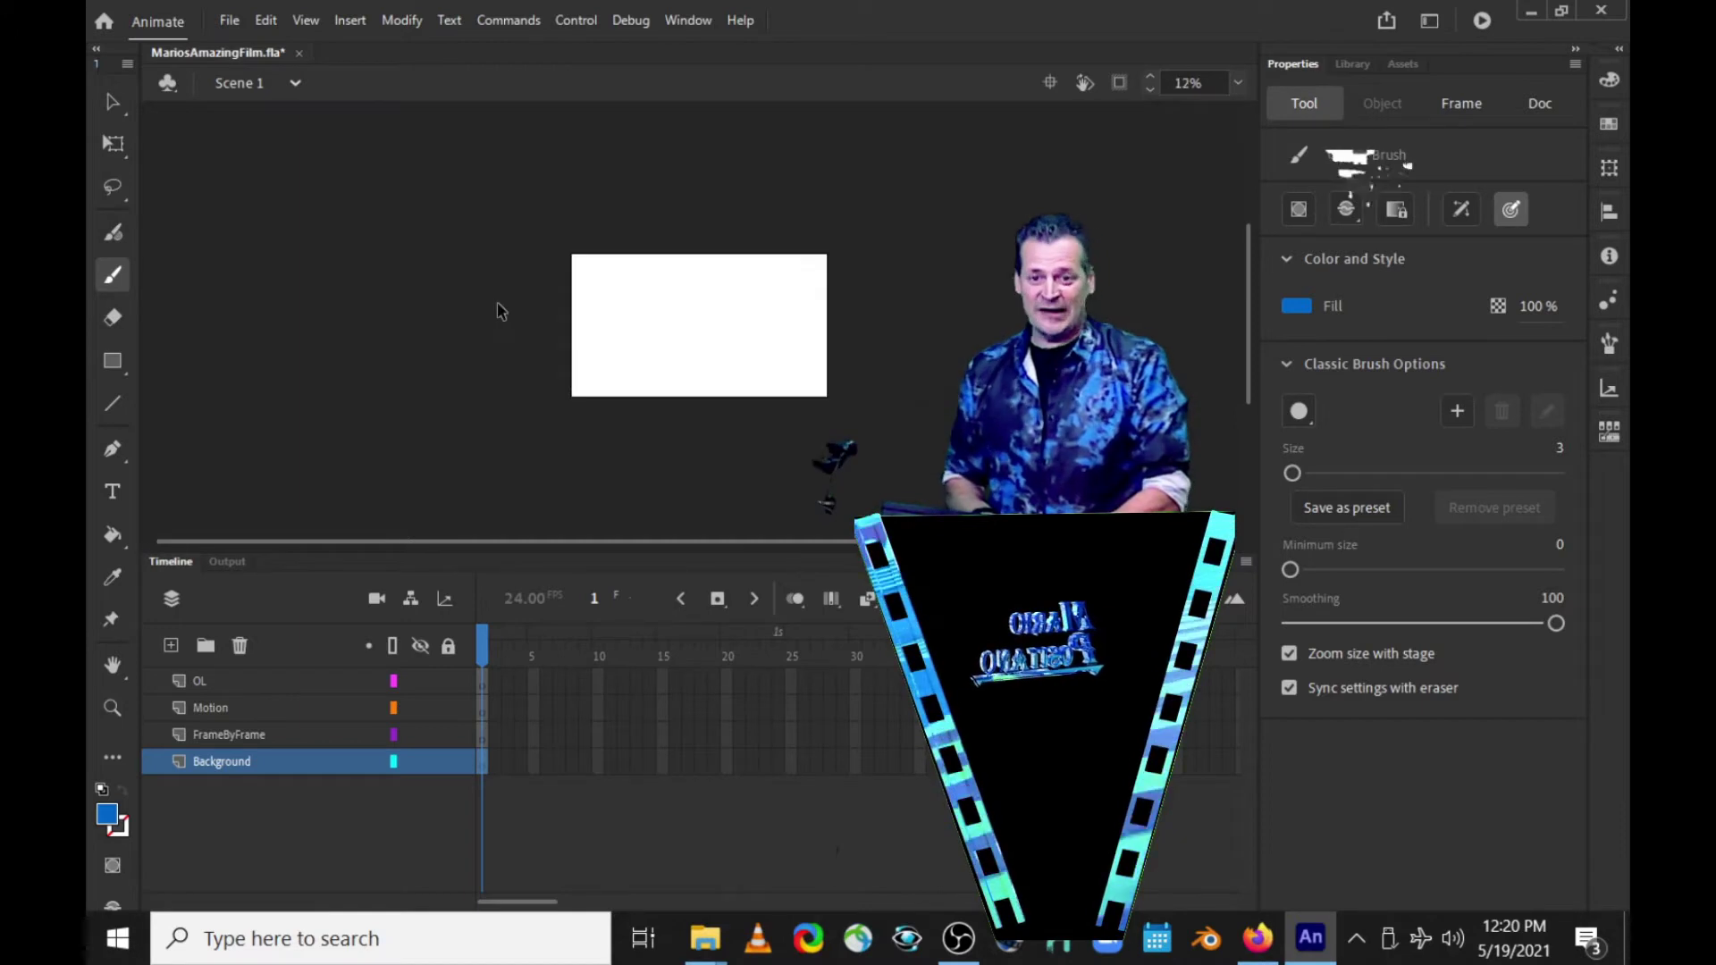
key("ctrl+equal")
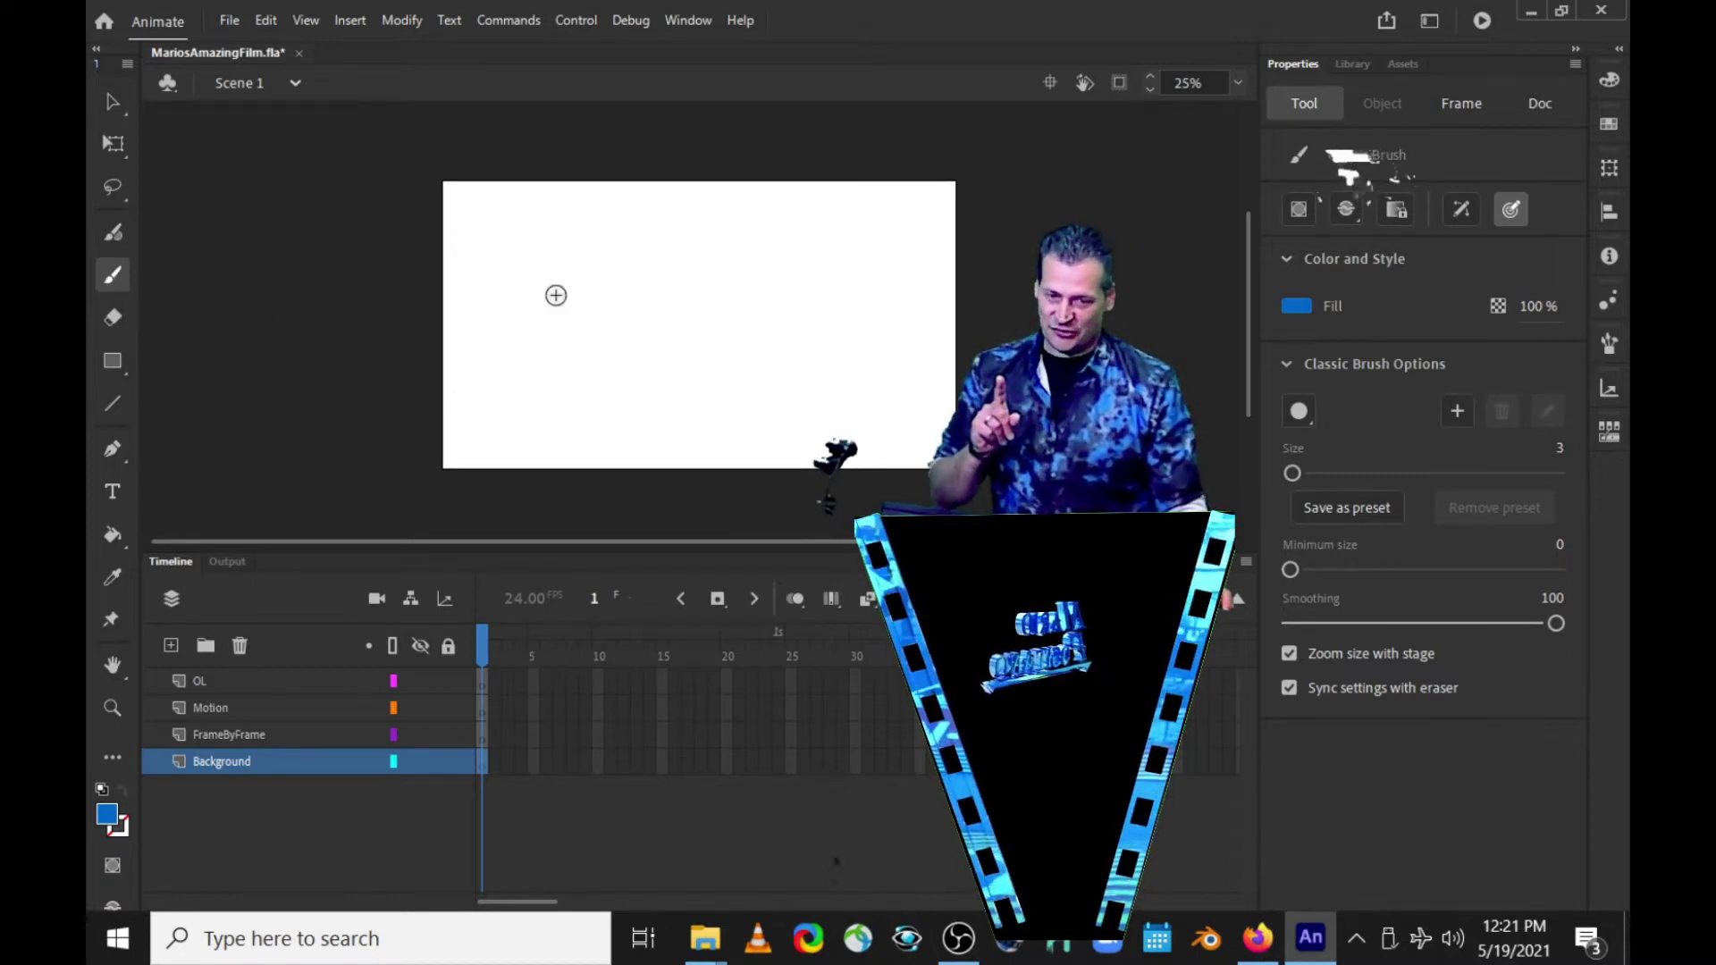
left_click(1304, 215)
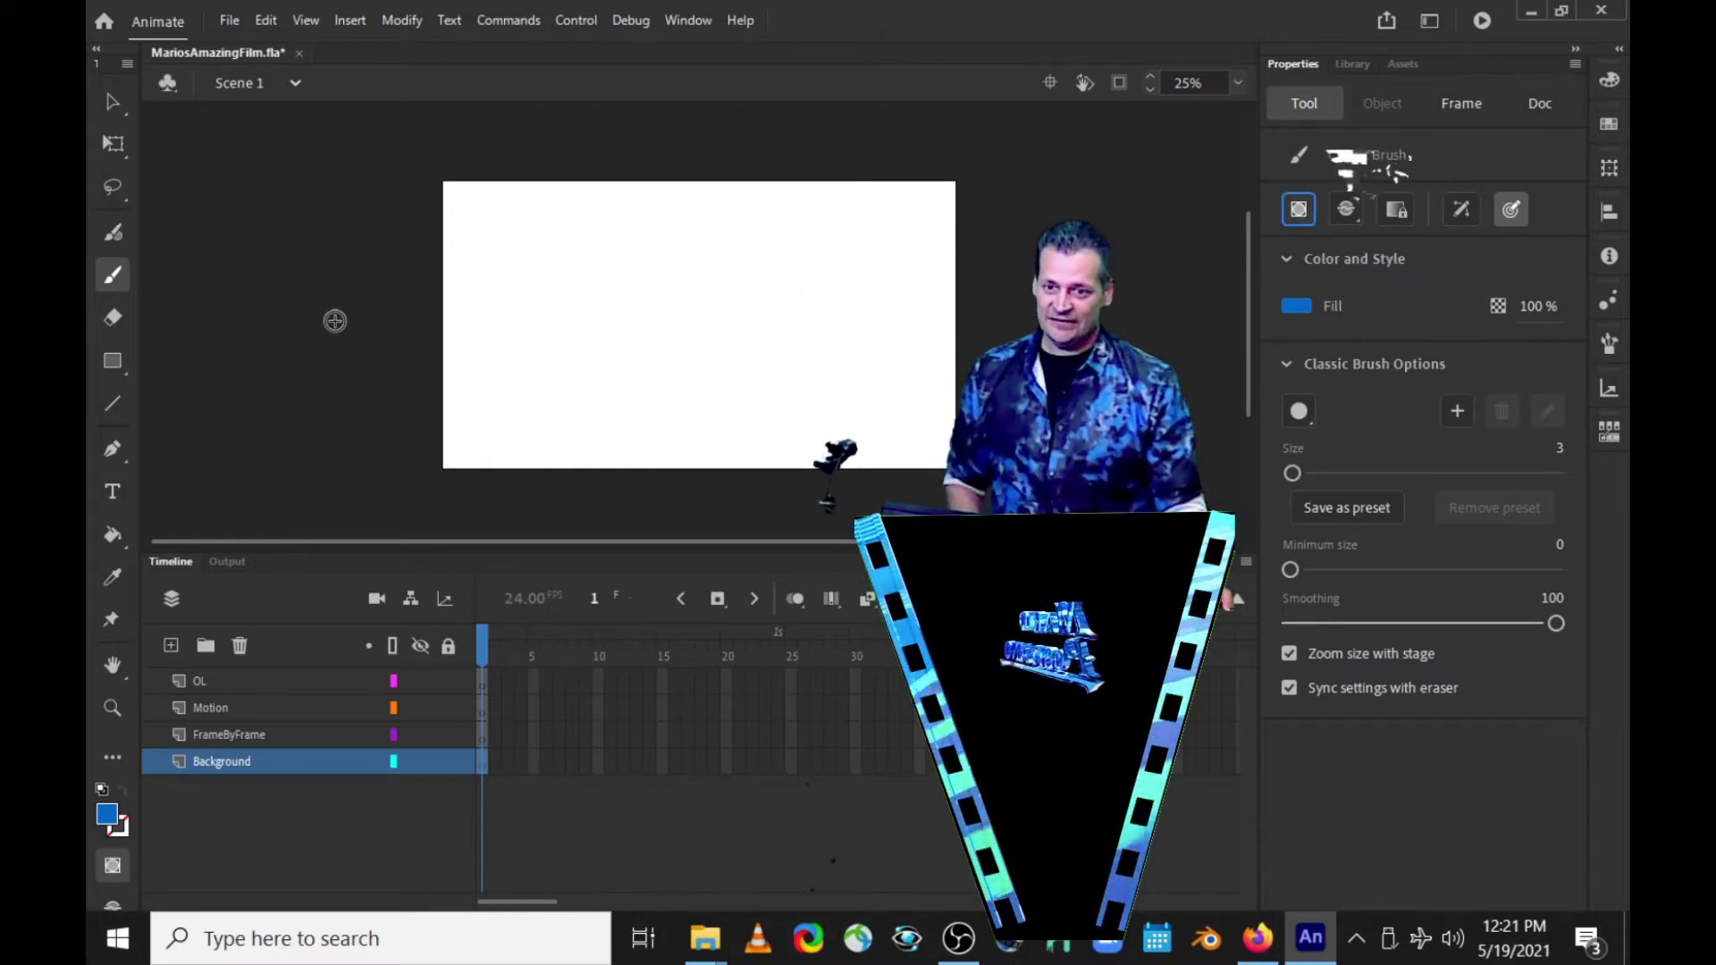
Step: Try brushing a blue outline around the upper part of the stage and the surrounding pasteboard, undoing both attempts
mouse_move(322, 359)
left_mouse_down()
mouse_move(844, 366)
mouse_move(1081, 168)
mouse_move(1058, 139)
mouse_move(950, 131)
mouse_move(308, 176)
mouse_move(297, 287)
mouse_move(336, 385)
left_mouse_up()
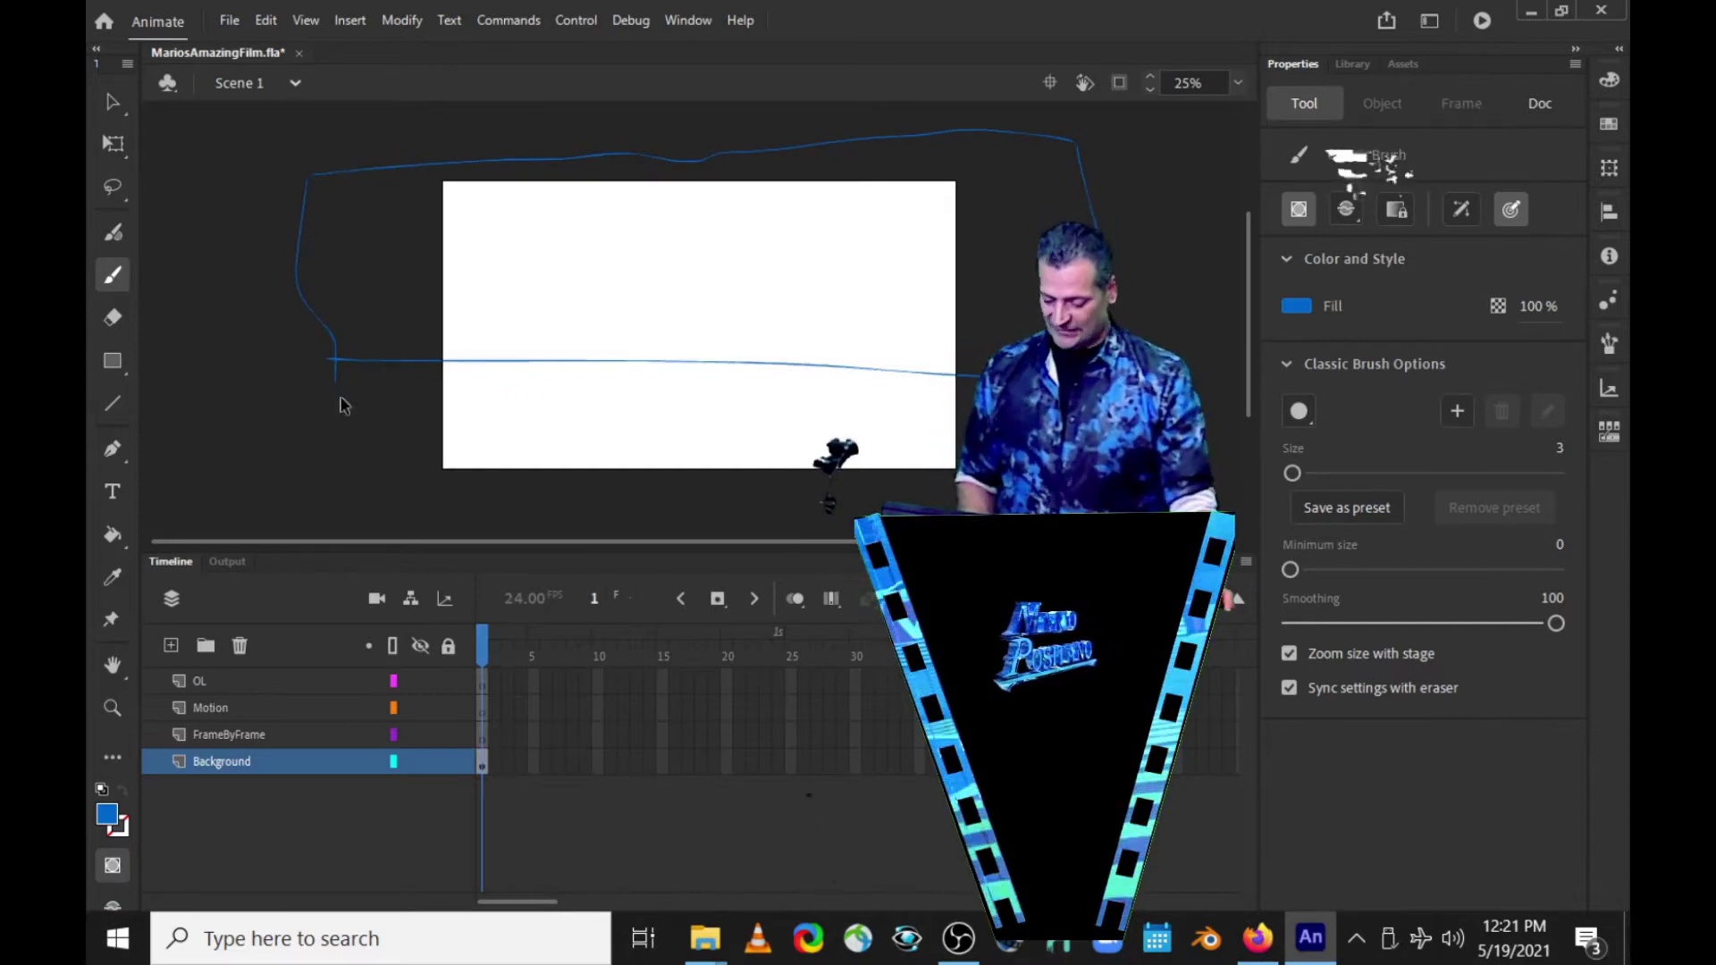
key("ctrl+z")
mouse_move(313, 376)
left_mouse_down()
mouse_move(905, 338)
mouse_move(1027, 138)
mouse_move(636, 124)
mouse_move(414, 131)
mouse_move(300, 155)
mouse_move(257, 215)
mouse_move(300, 358)
left_mouse_up()
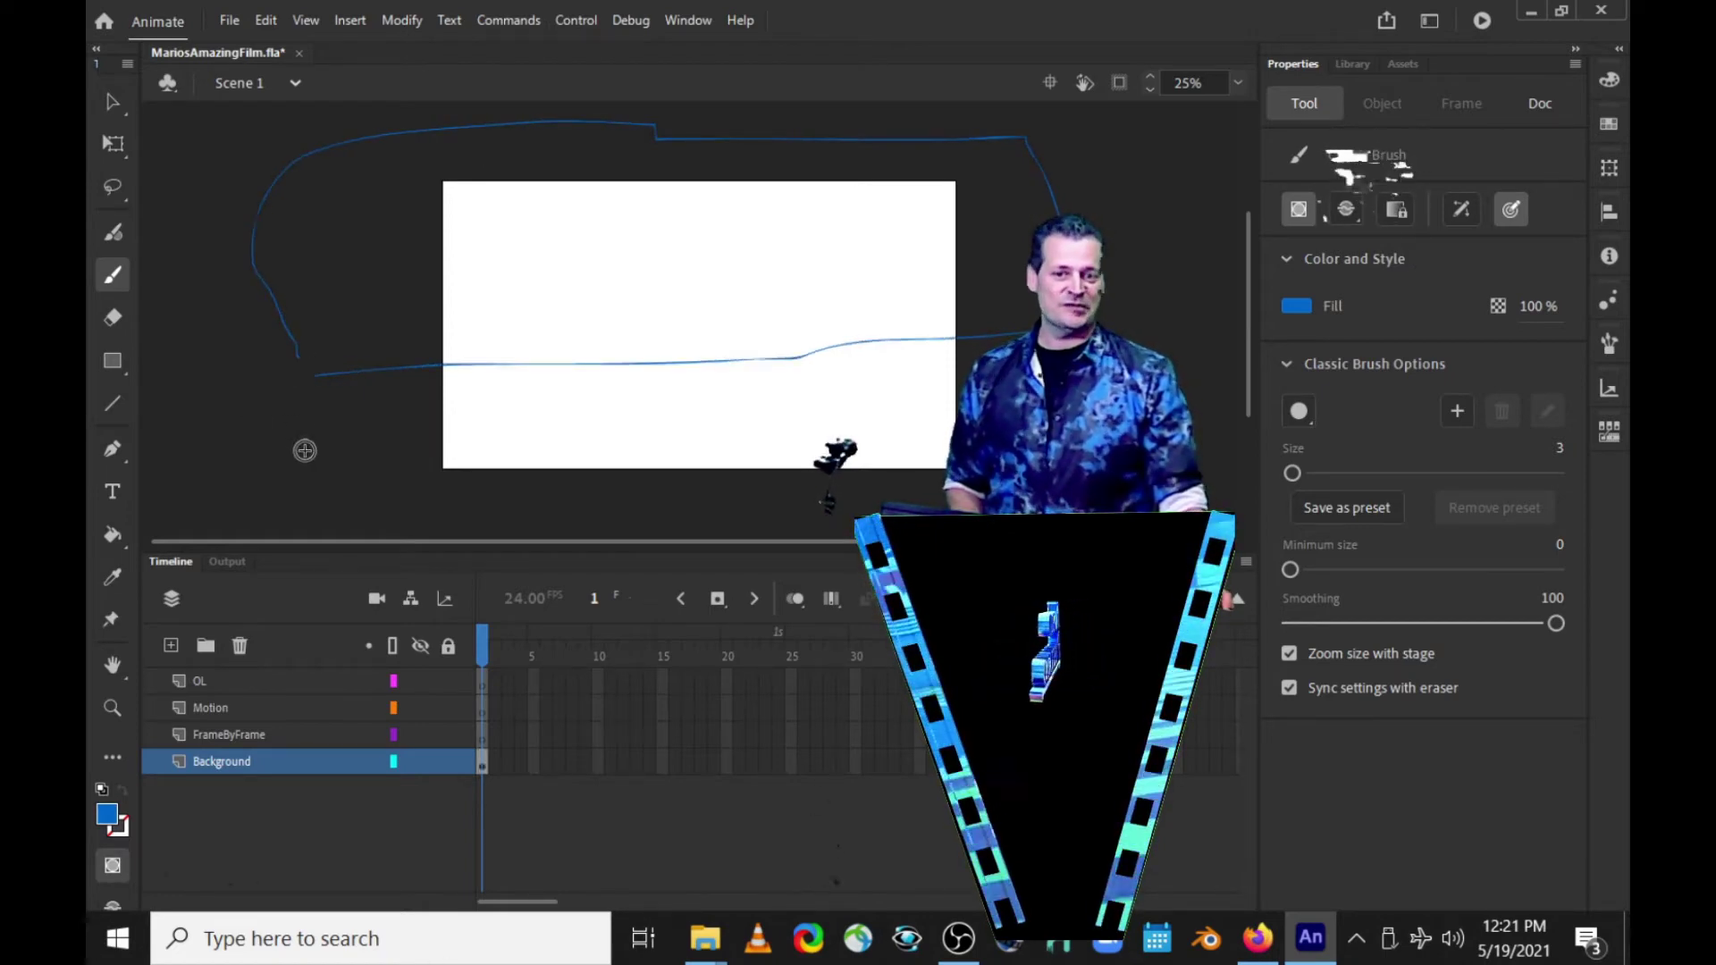
key("ctrl+z")
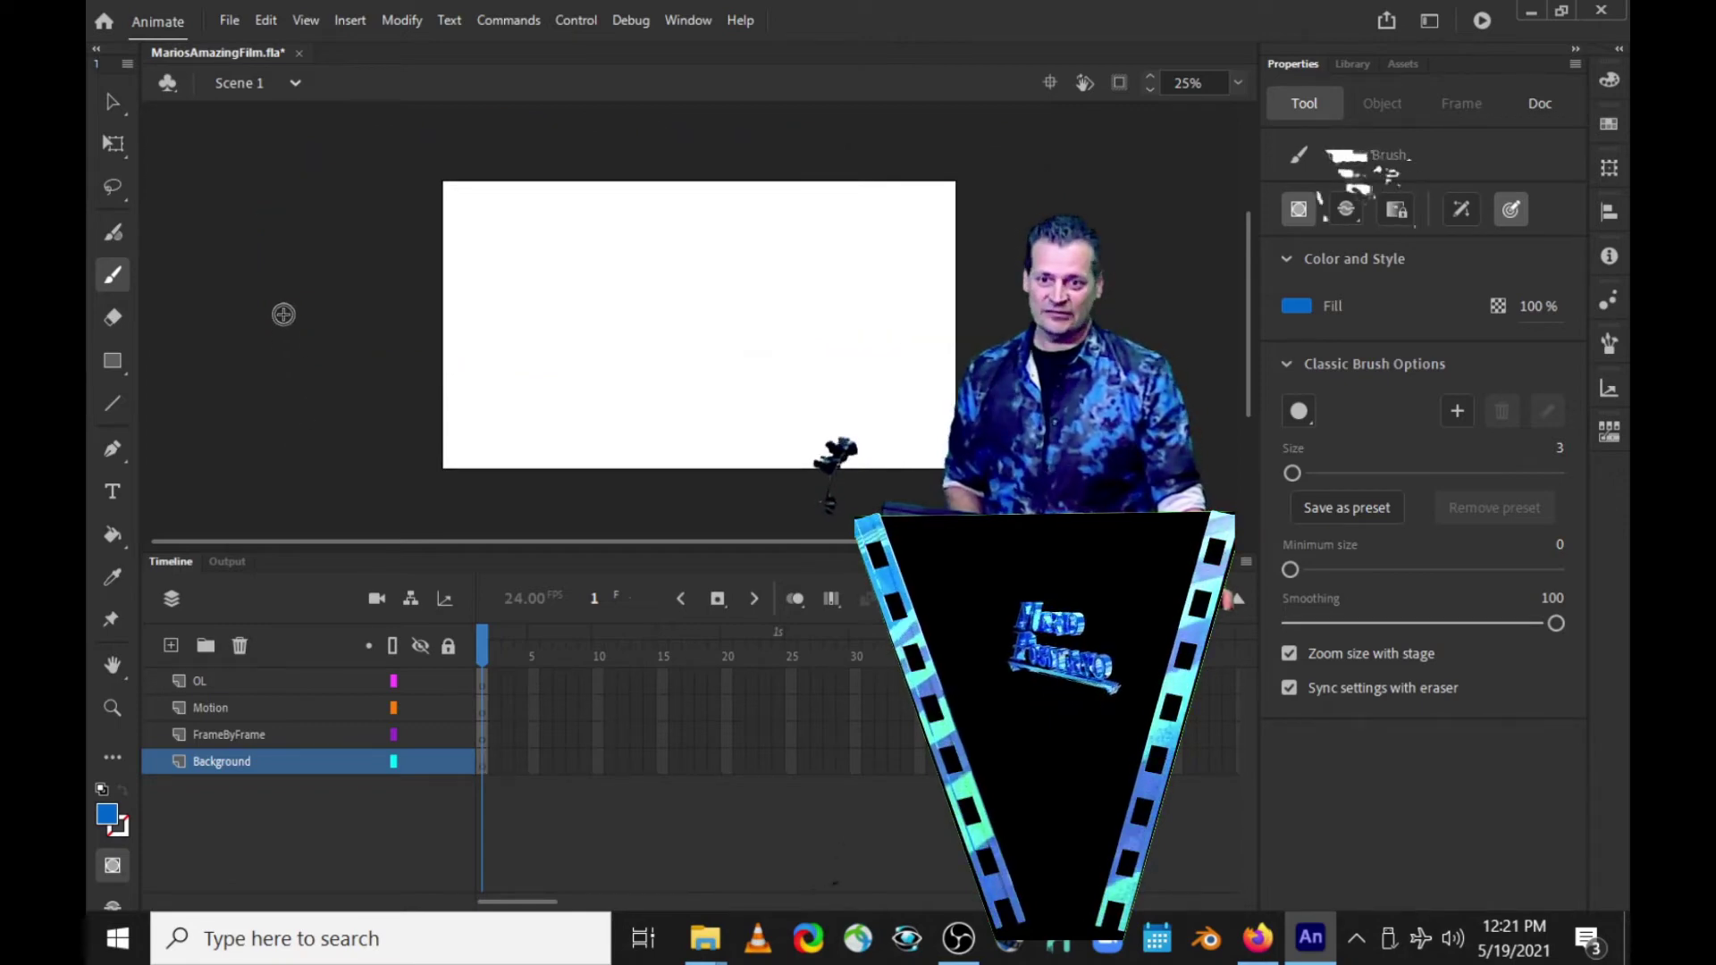
Step: Brush a closed blue outline on the Background layer around the stage's upper half, extending well past the stage edges
mouse_move(281, 313)
left_mouse_down()
mouse_move(944, 314)
mouse_move(1088, 218)
mouse_move(1085, 130)
mouse_move(1058, 109)
mouse_move(380, 136)
mouse_move(231, 177)
mouse_move(305, 327)
left_mouse_up()
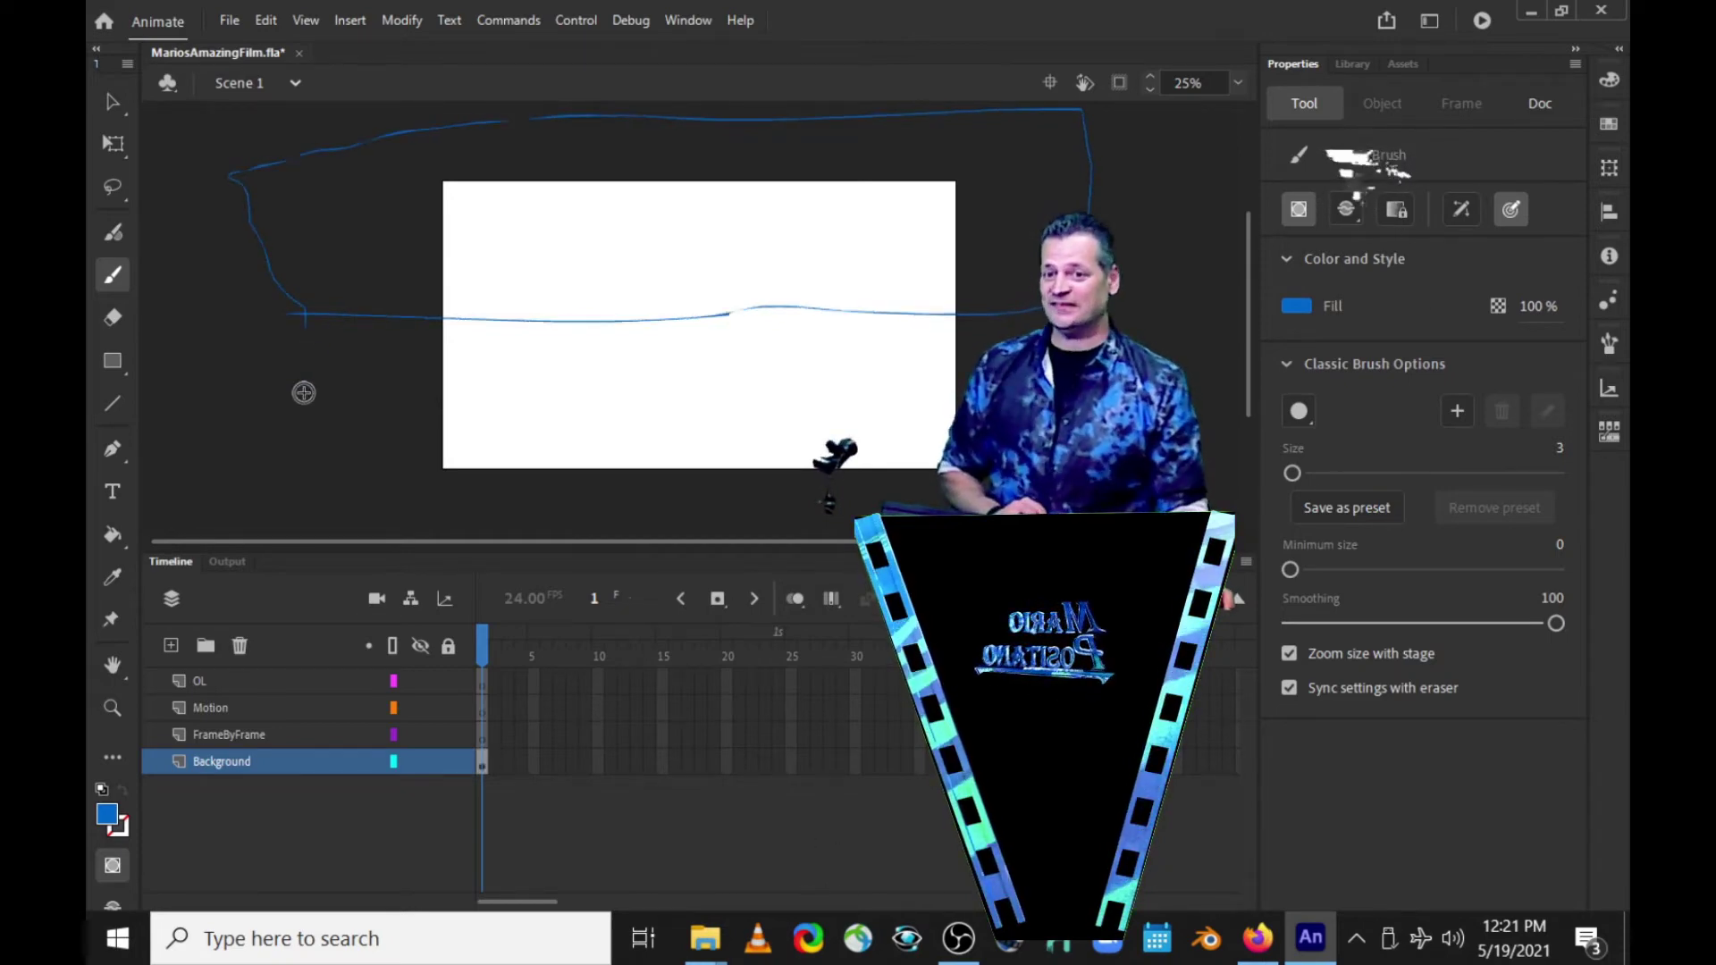
Step: Locate the undo command for the last Classic Brush stroke
left_click(268, 23)
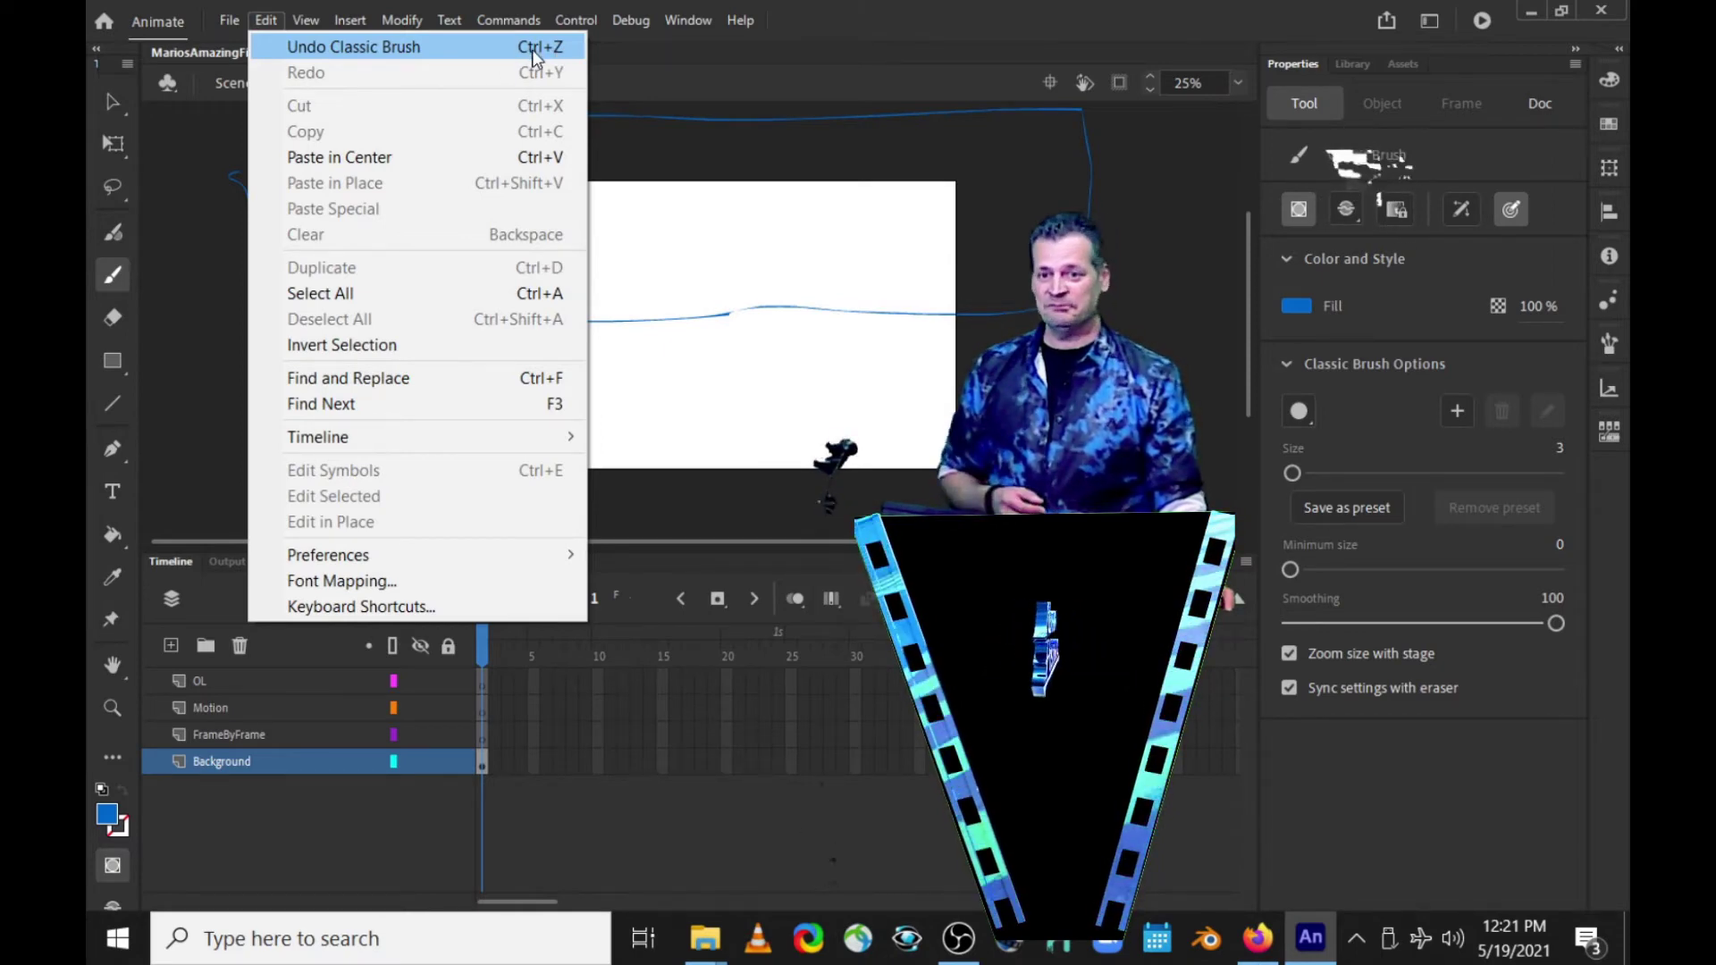
left_click(274, 21)
left_click(264, 20)
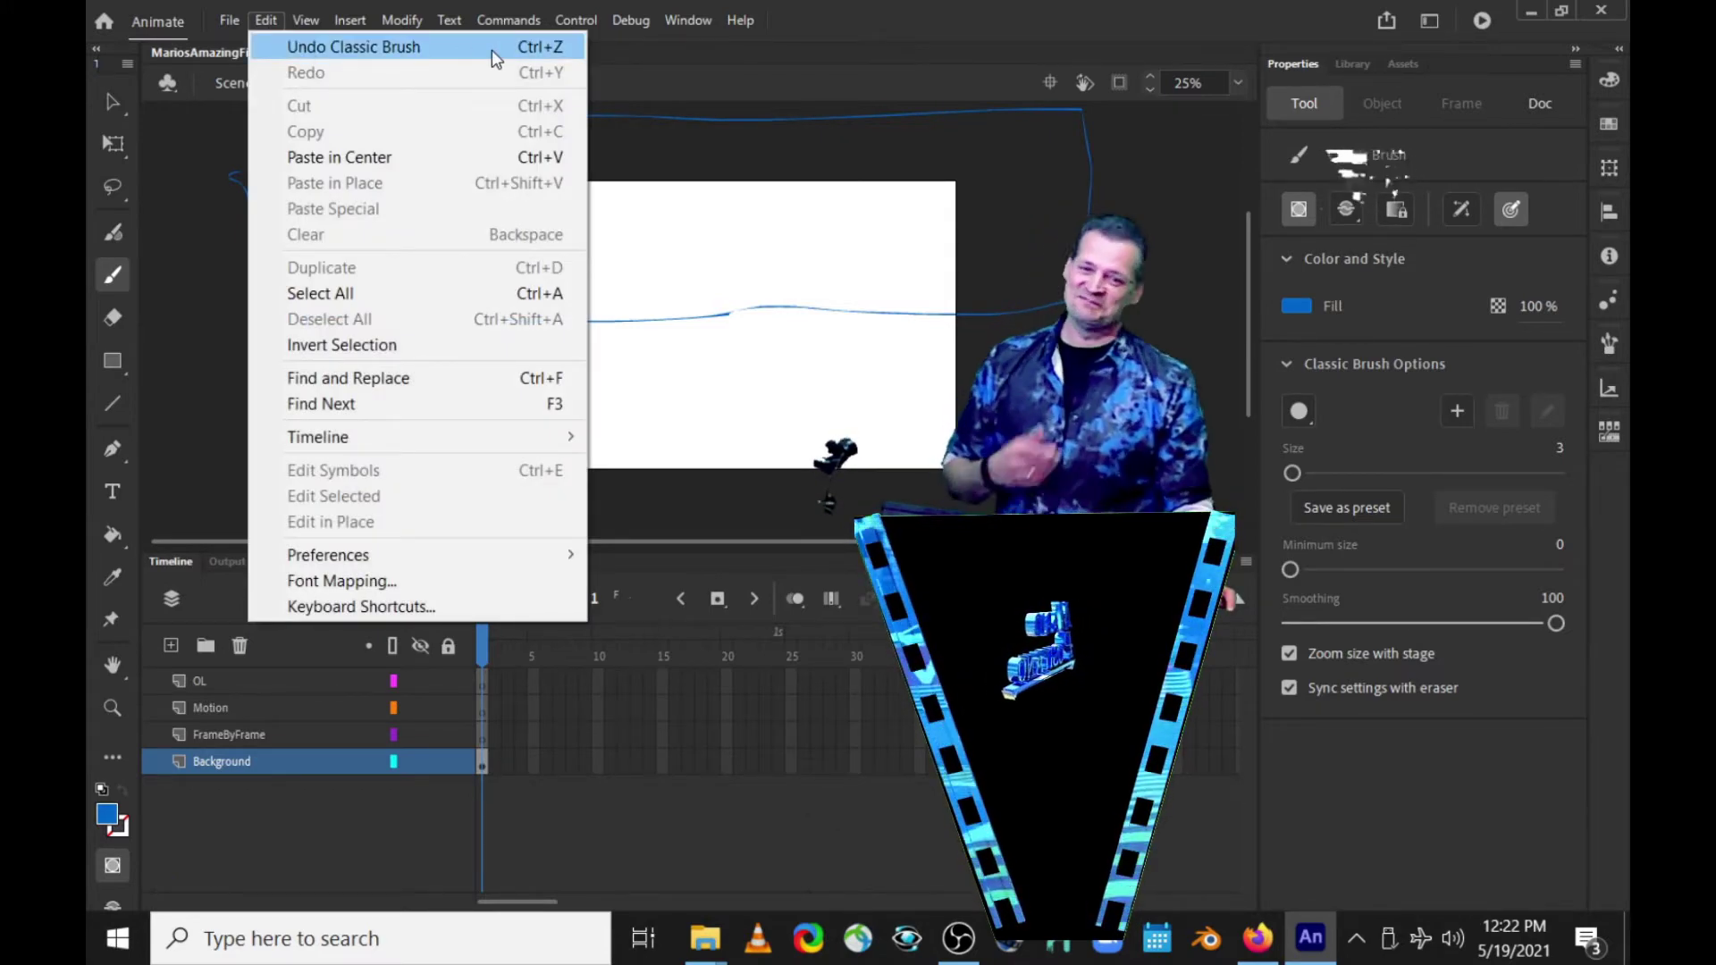
Step: Fill the closed outline over the stage's upper half with blue #0066CC using the Paint Bucket
mouse_move(508, 20)
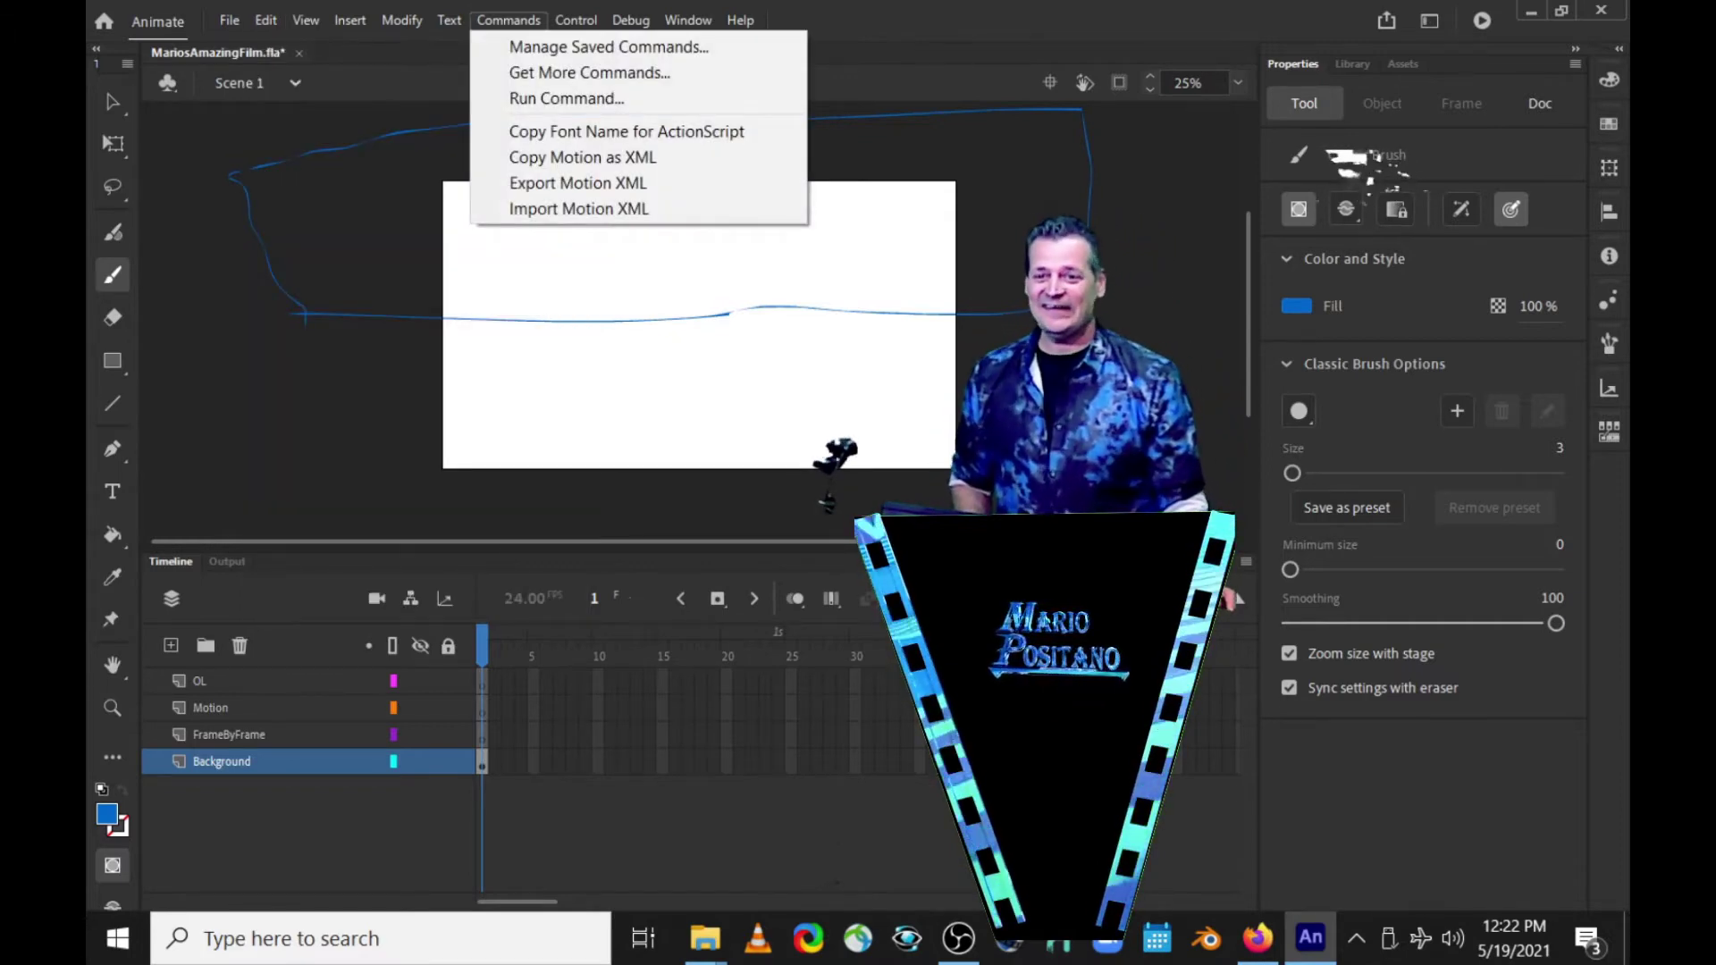
key("alt+Tab")
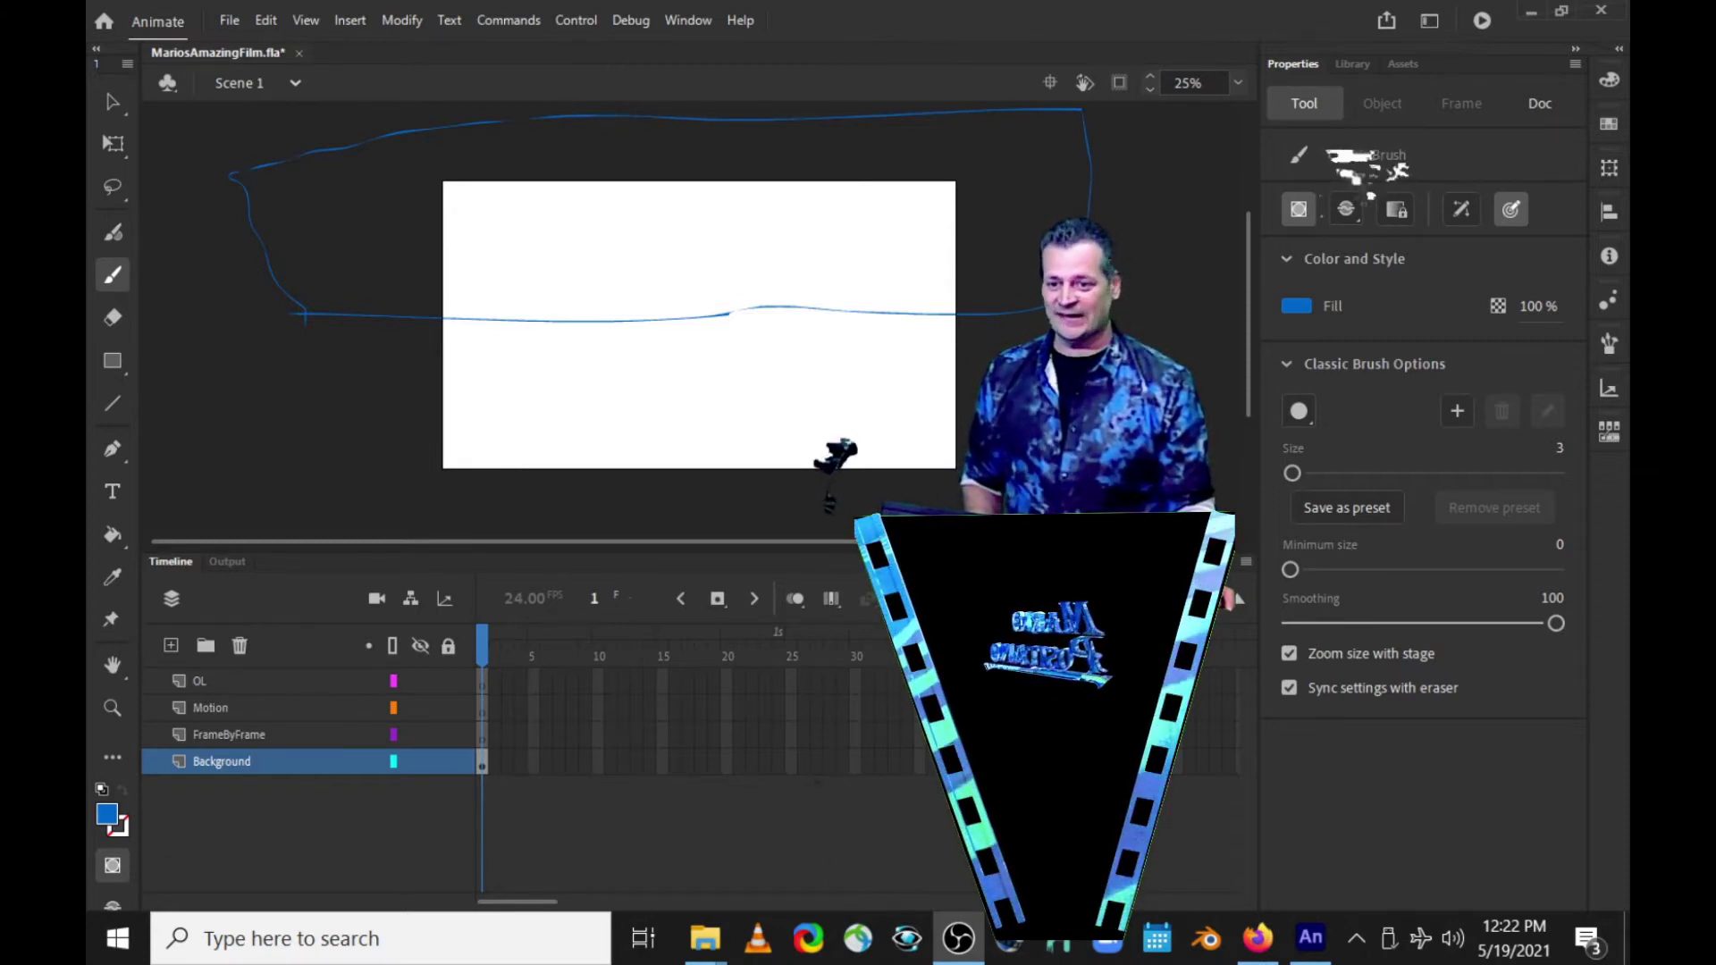
left_click(108, 540)
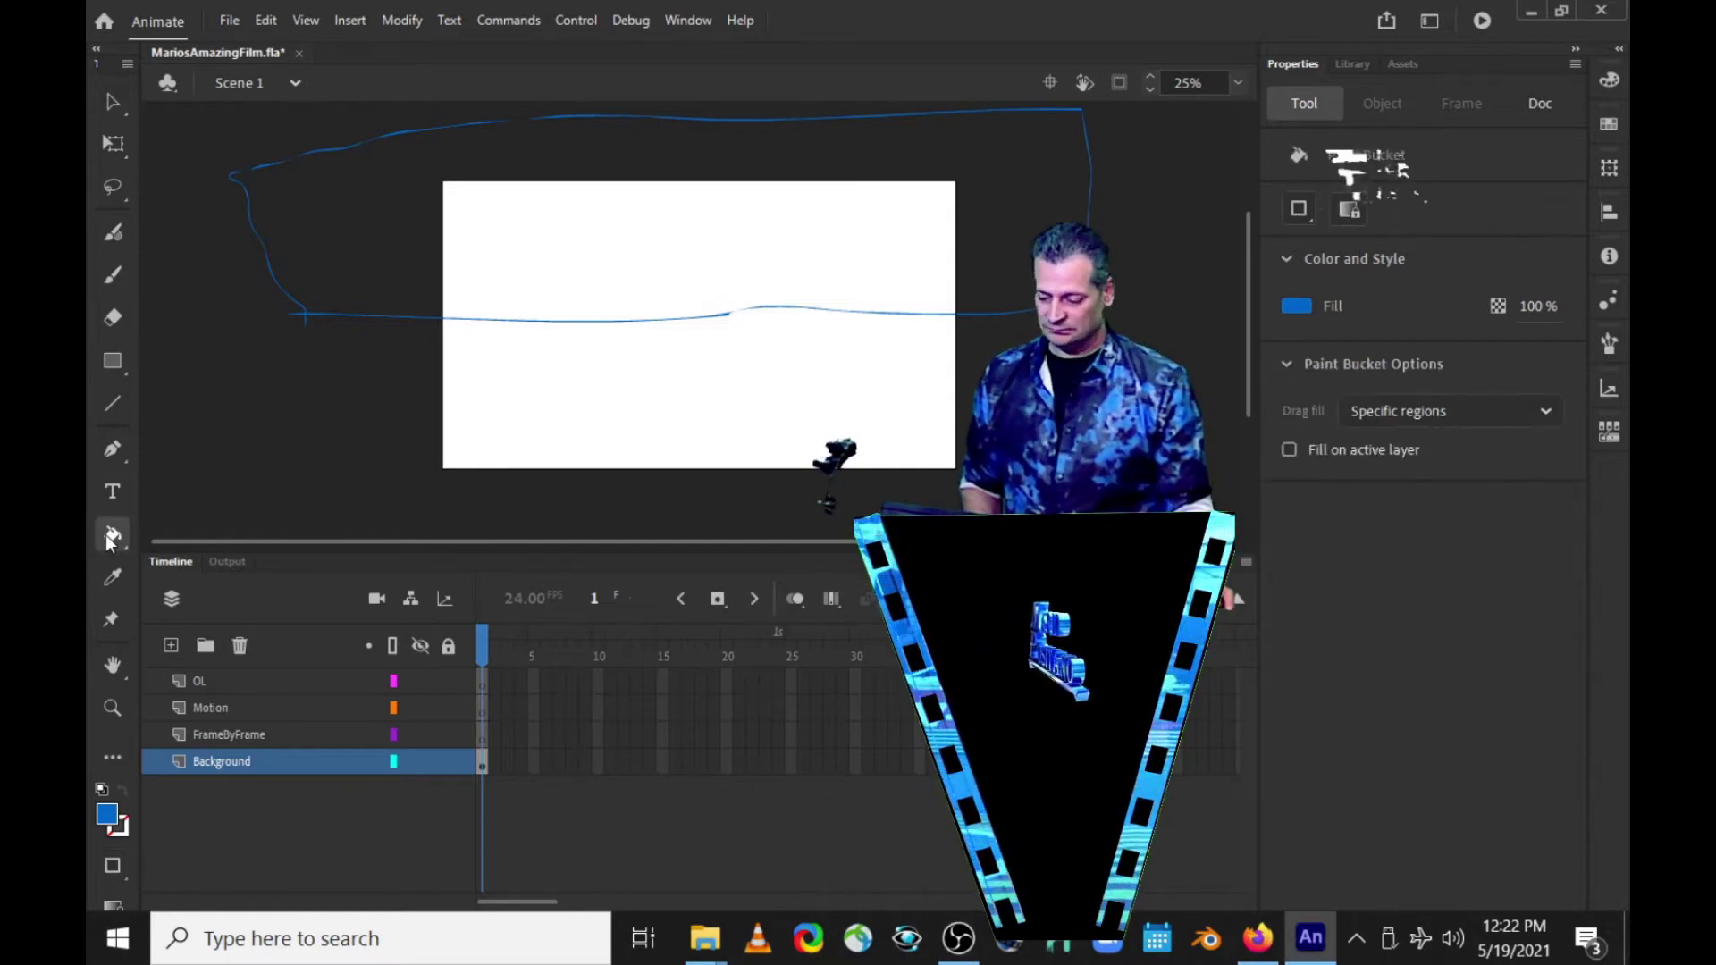
left_click(524, 245)
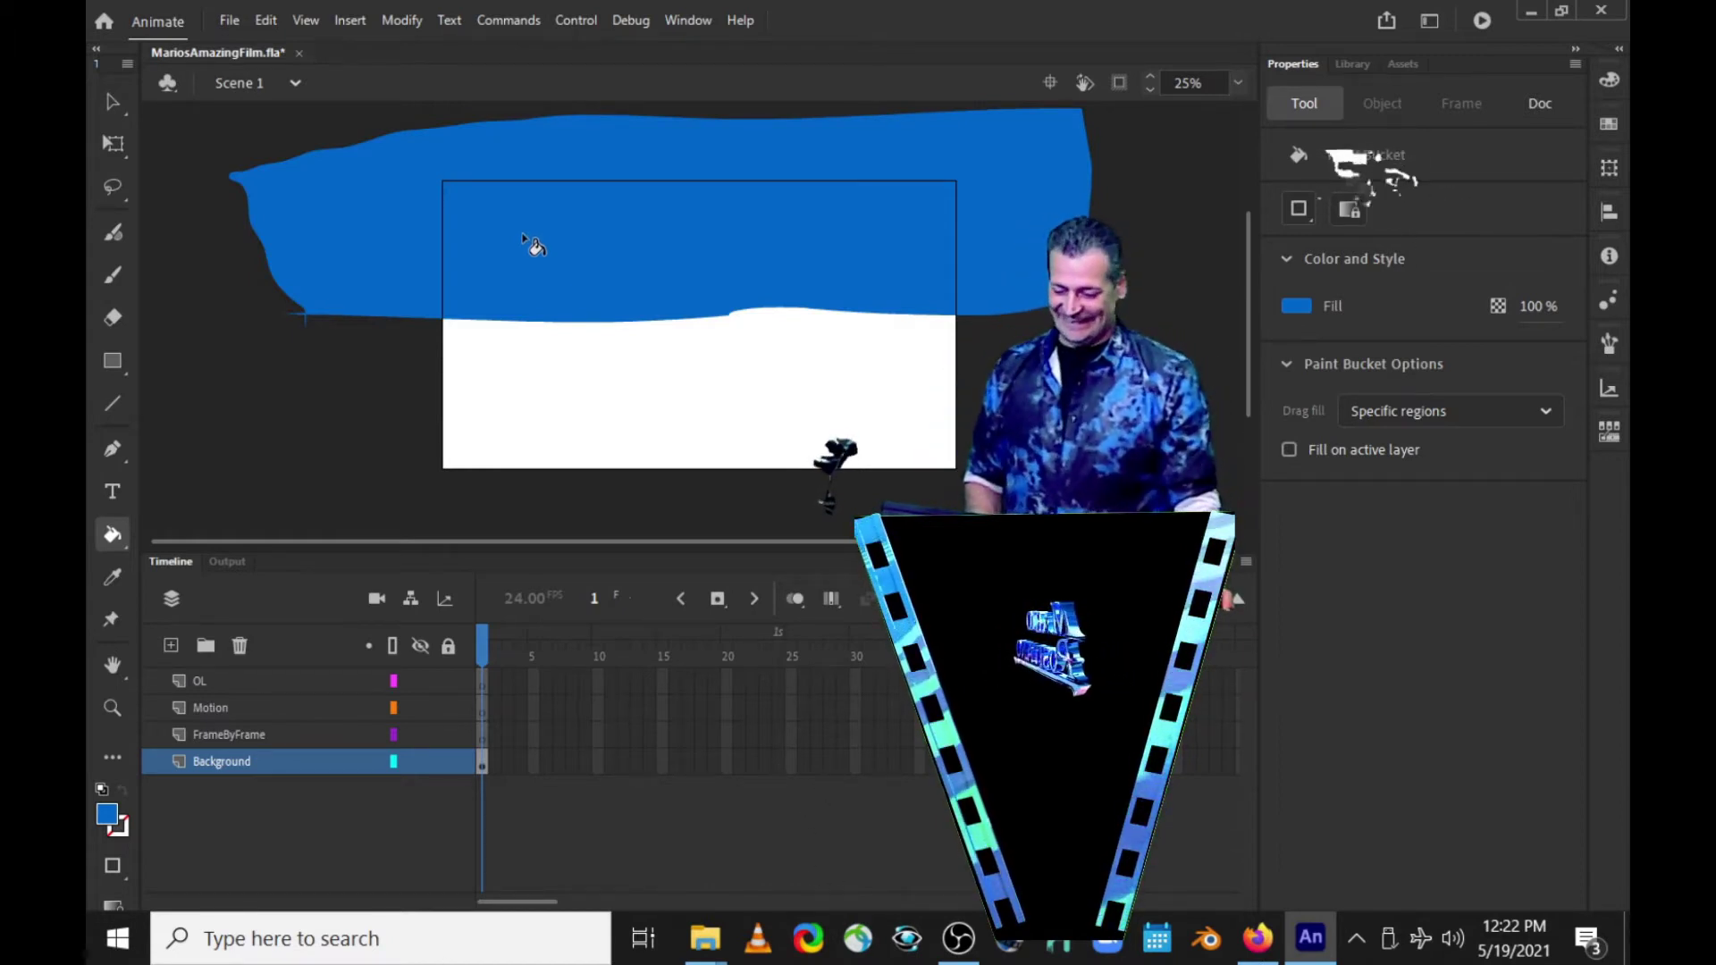
Step: Set the Classic Brush fill colour to orange #FF9900
left_click(113, 275)
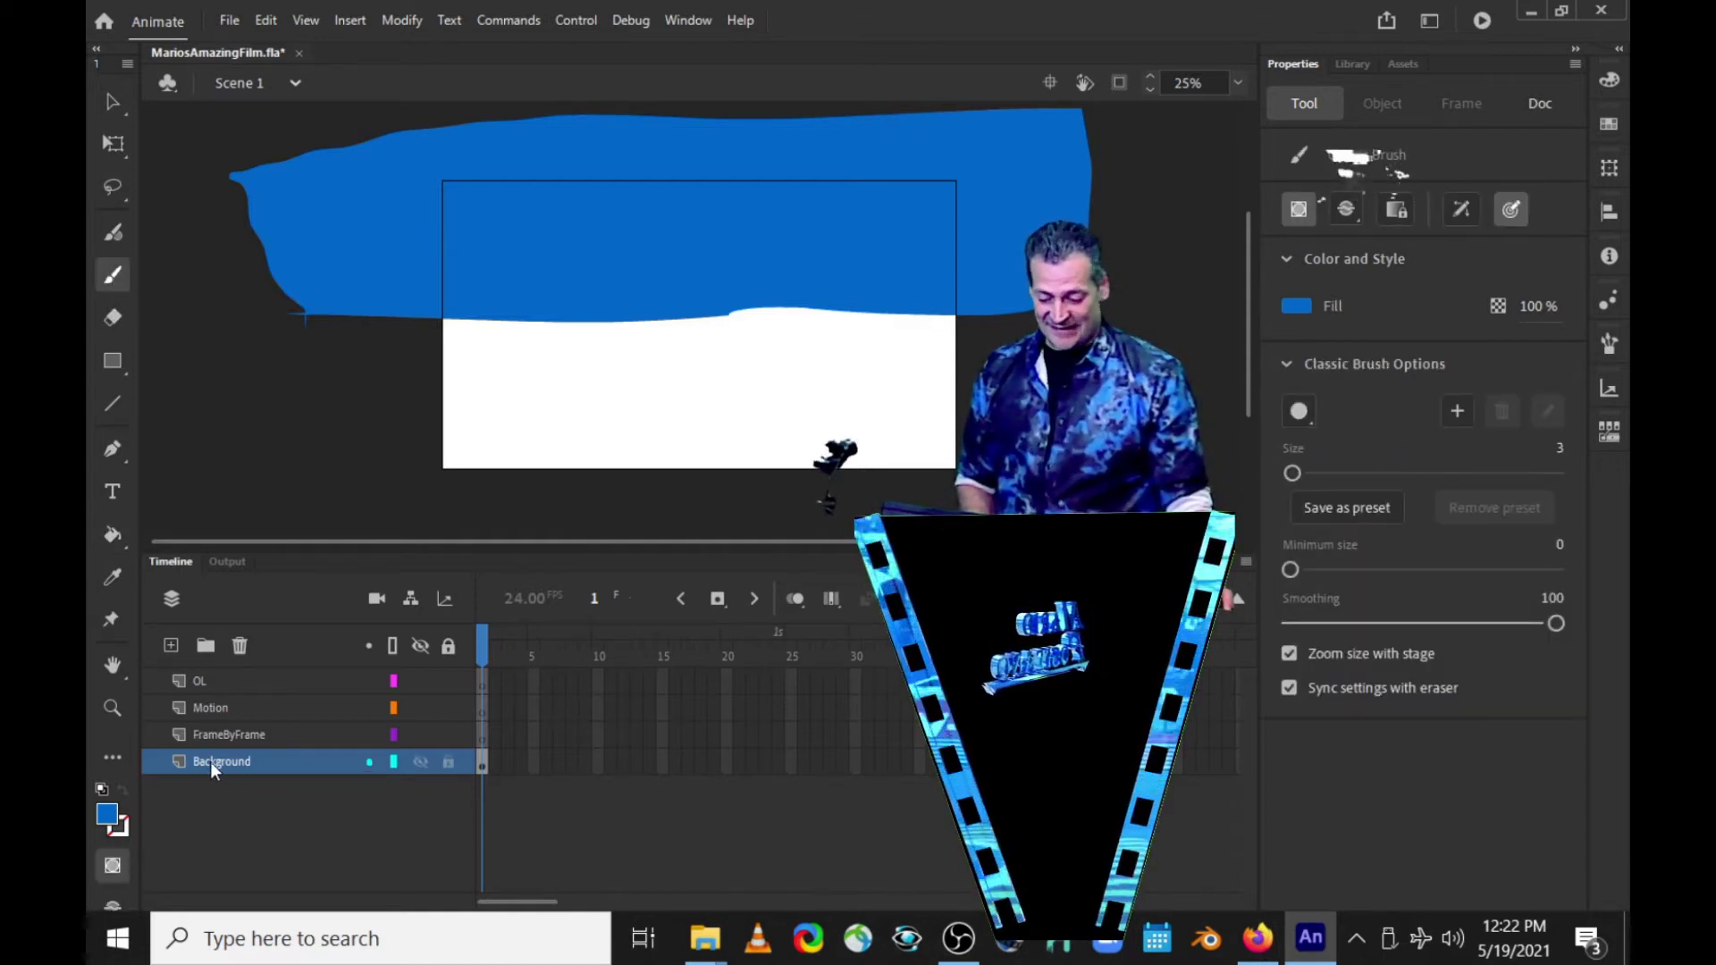
left_click(108, 815)
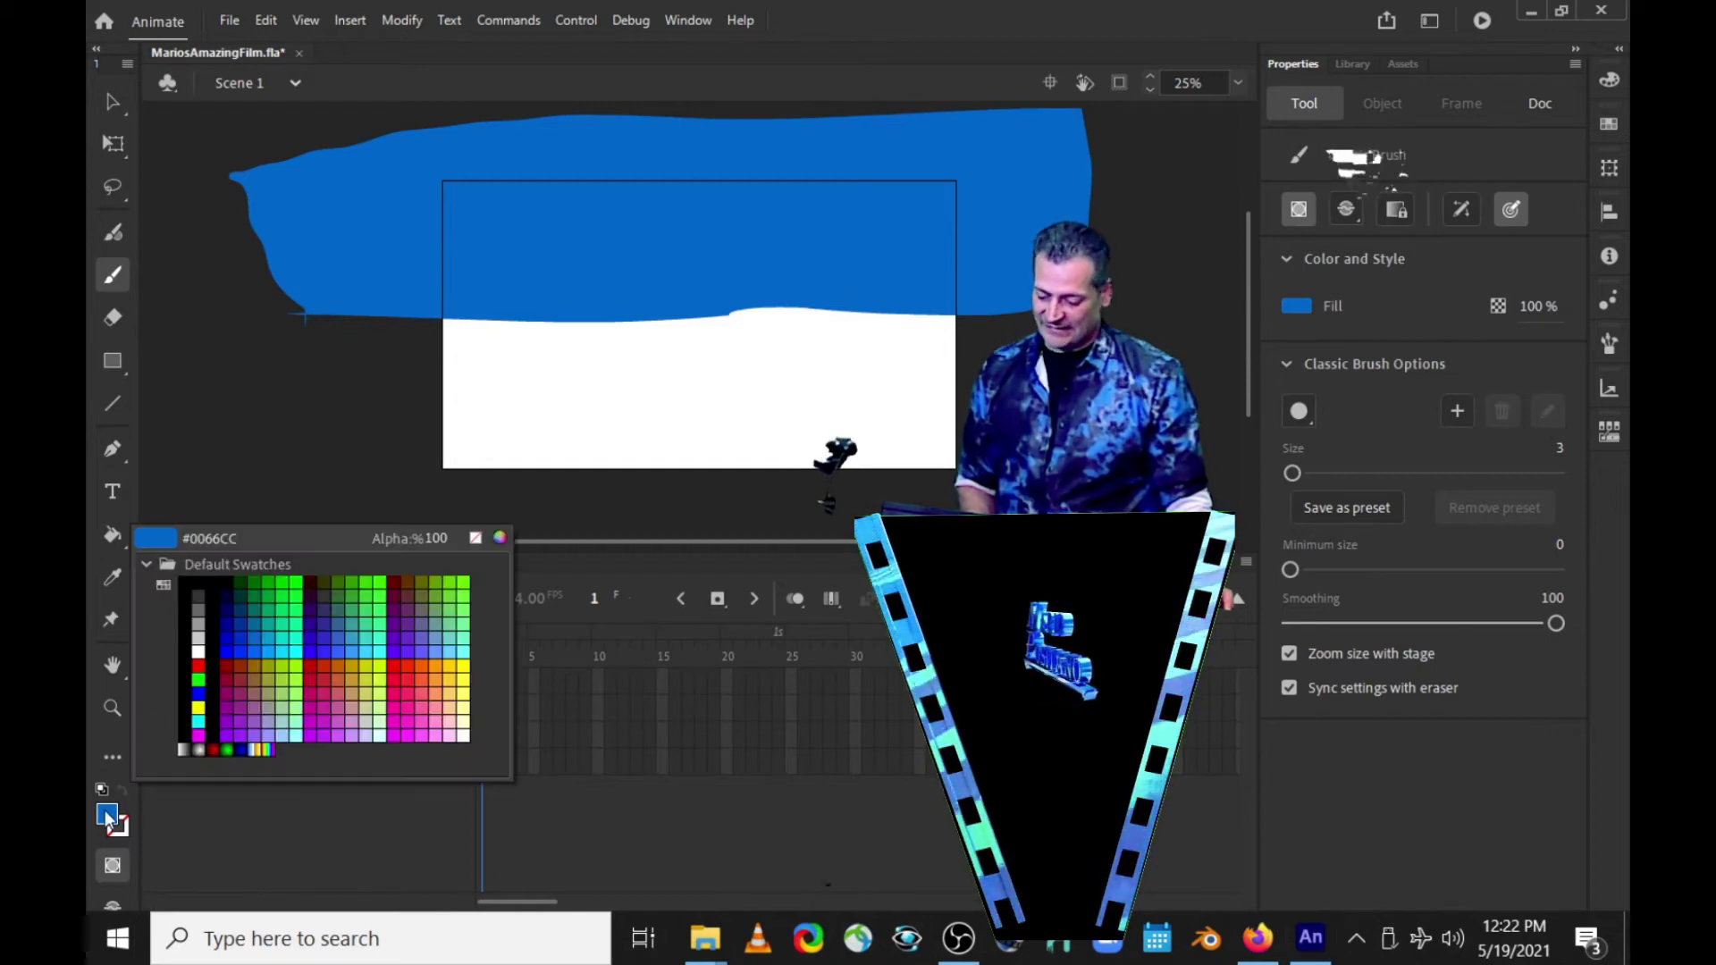
left_click(439, 662)
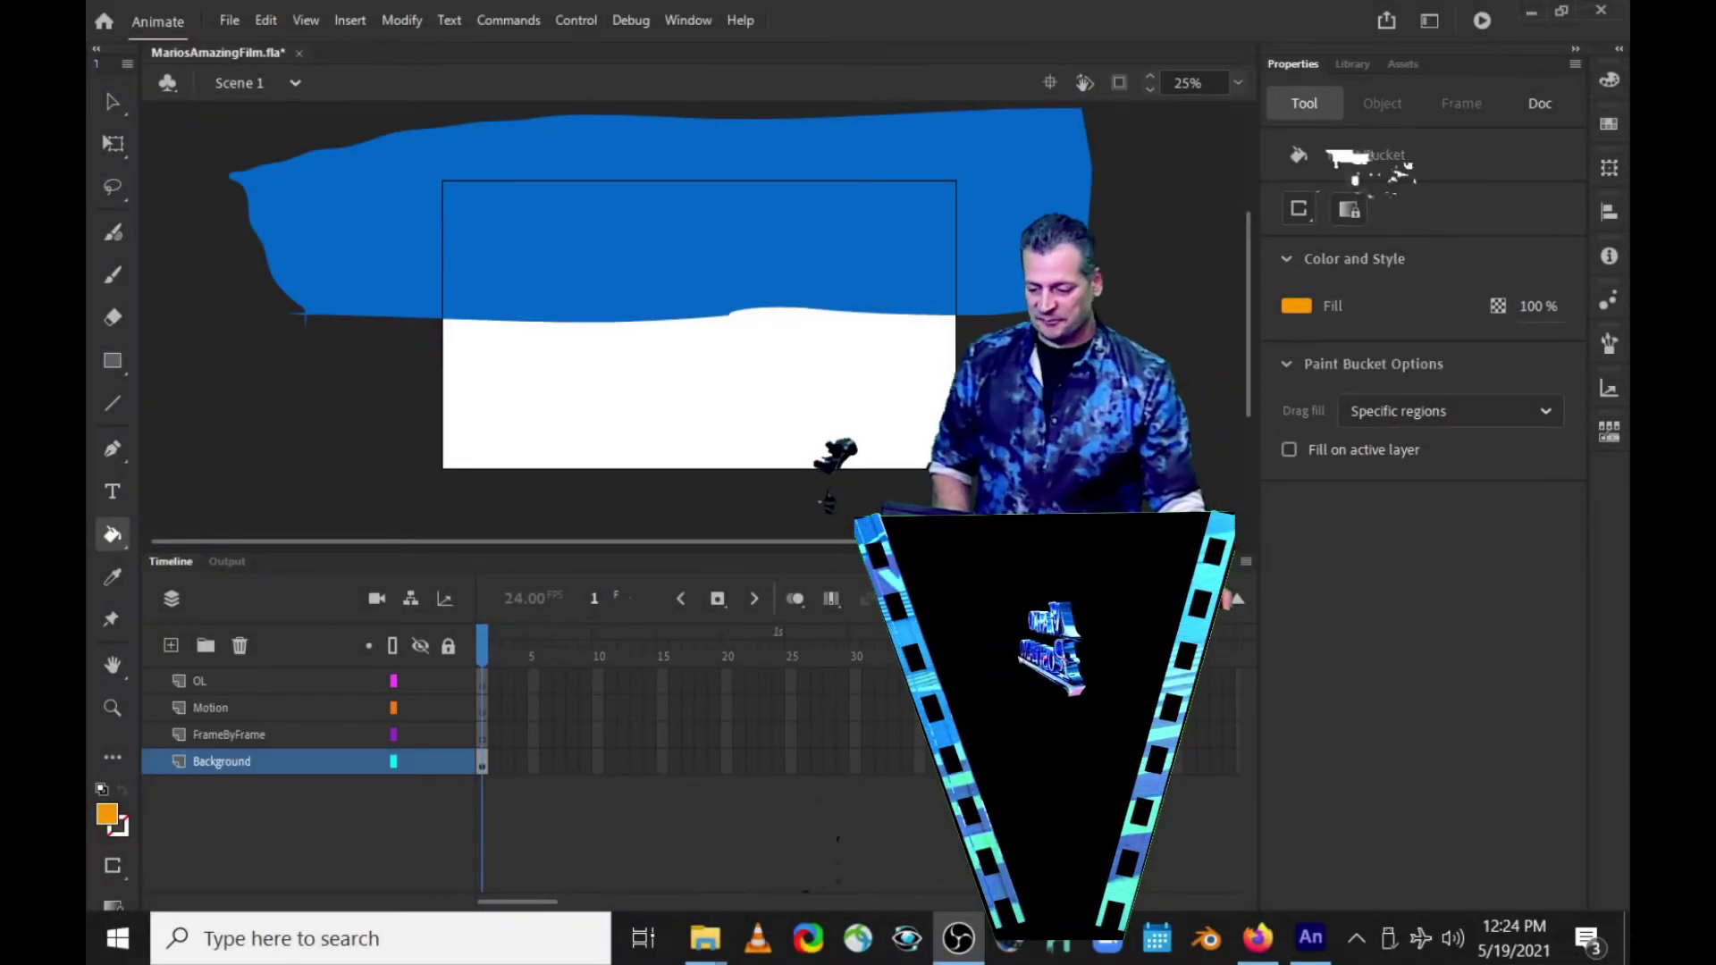
Step: Brush a closed outline of hills in orange #FF6600 over the stage's lower half, overlapping the sky, and fill it with the Paint Bucket
left_click(111, 268)
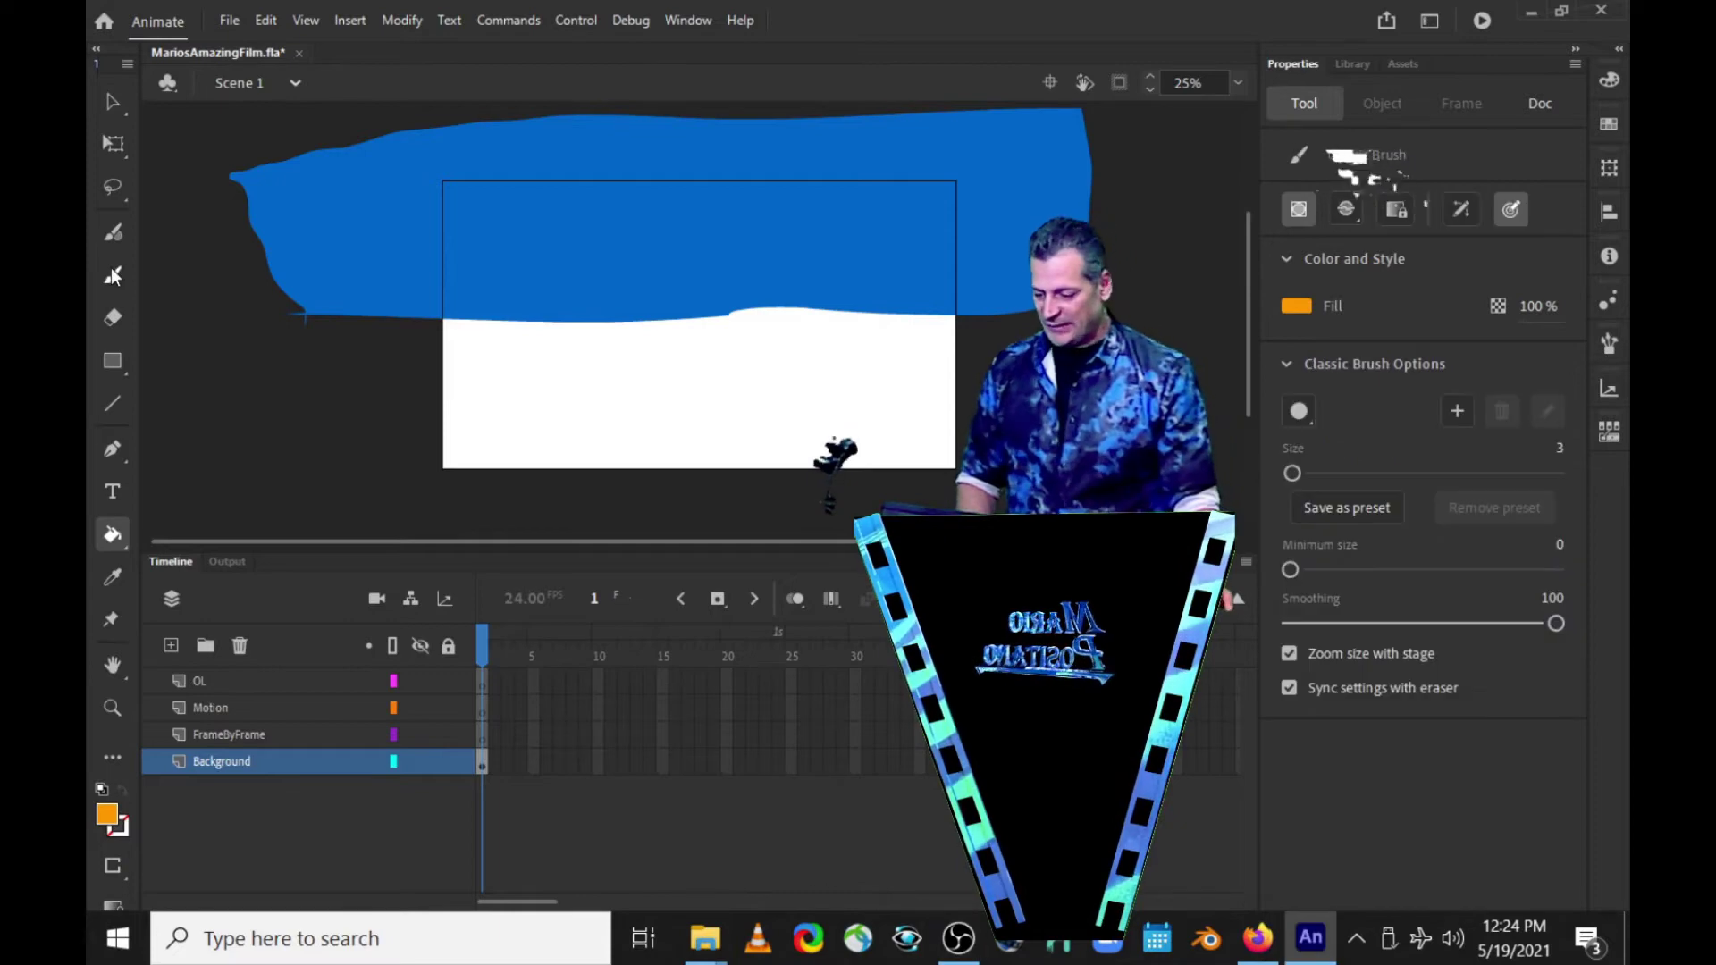
left_click(108, 813)
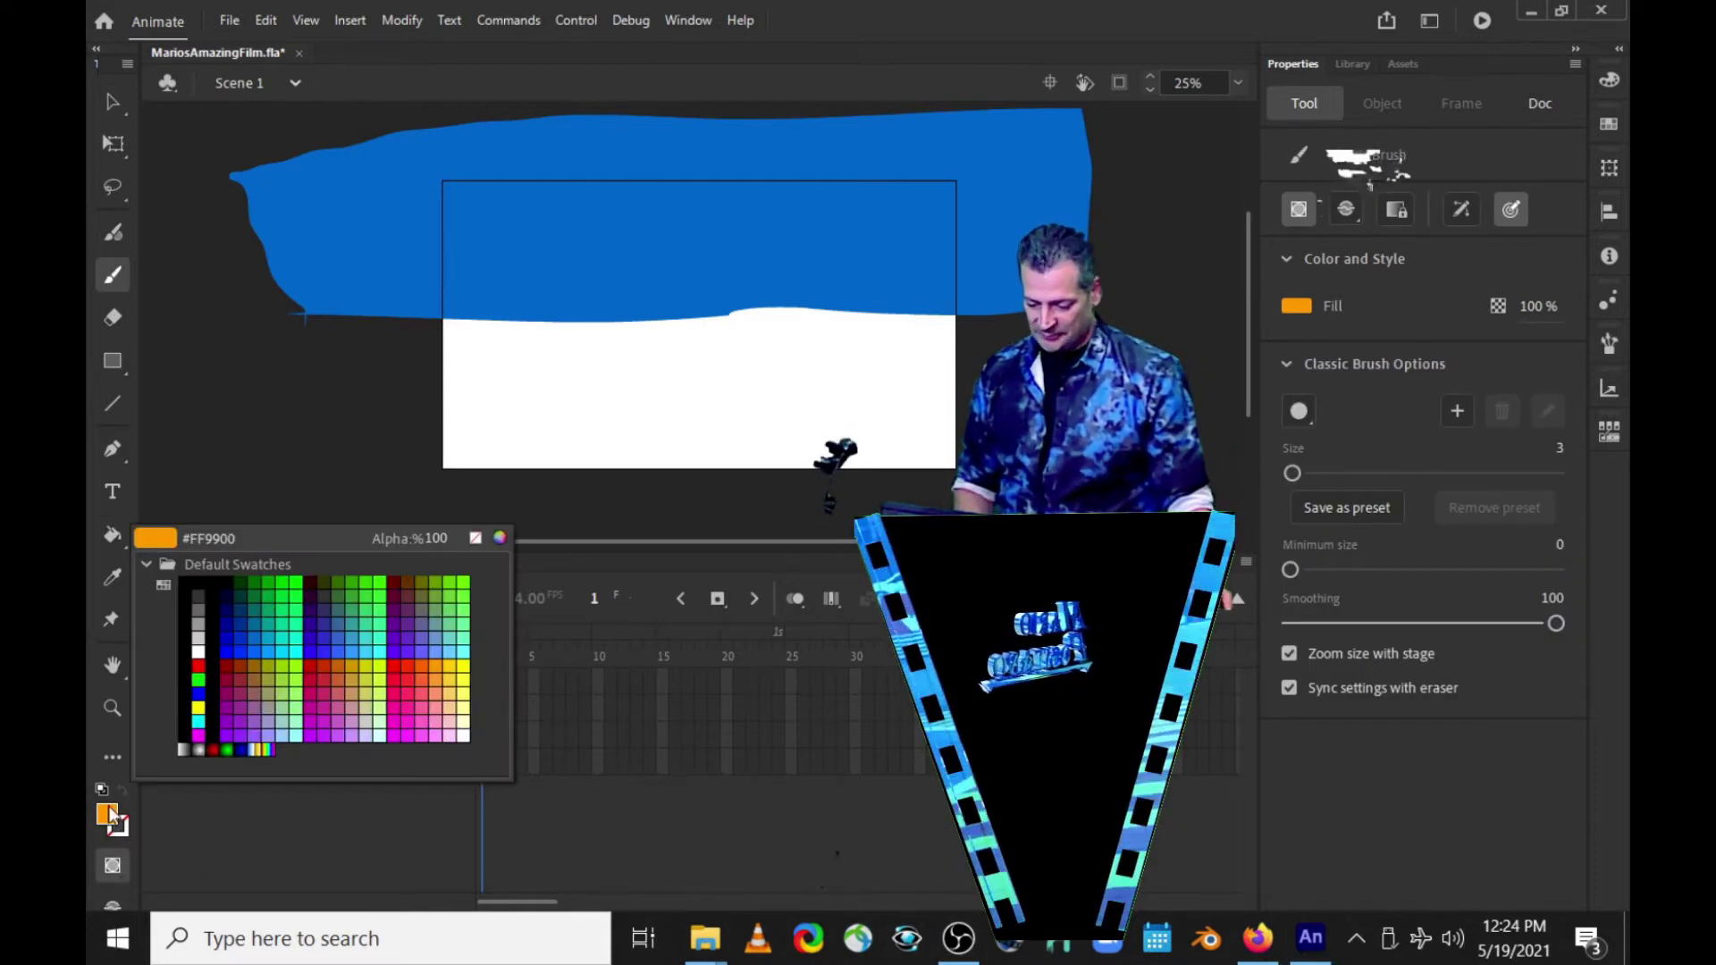
left_click(437, 659)
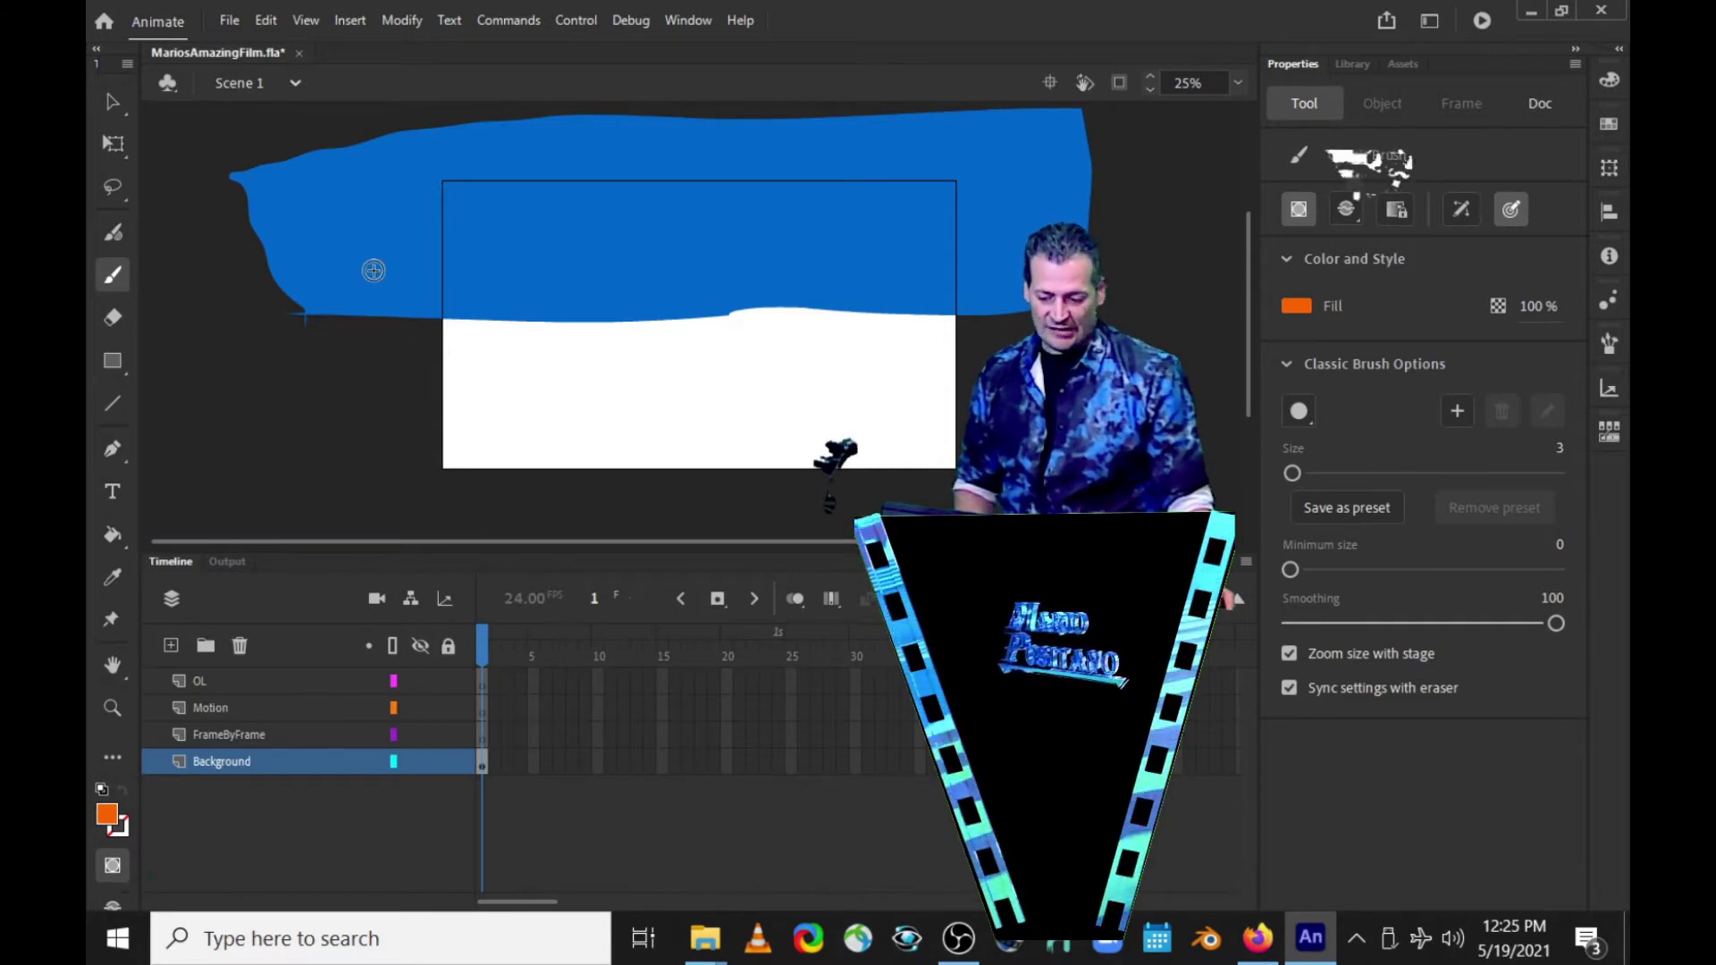
mouse_move(338, 349)
left_mouse_down()
mouse_move(345, 432)
mouse_move(404, 478)
mouse_move(851, 507)
left_mouse_up()
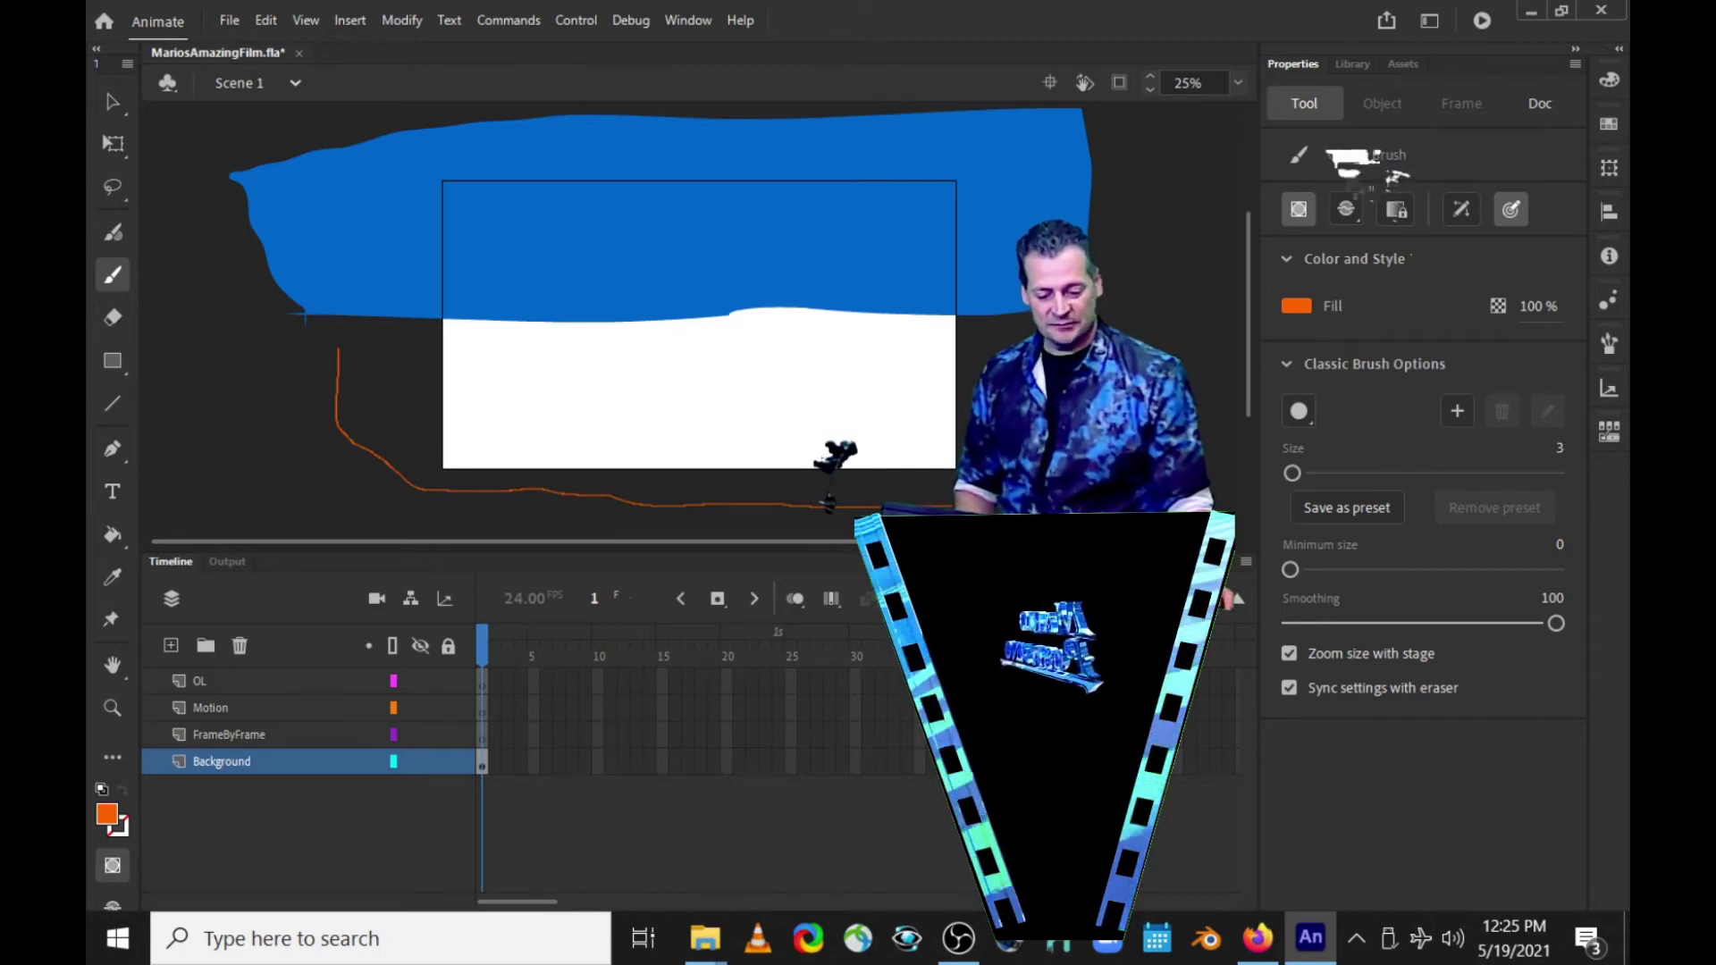
mouse_move(909, 298)
left_mouse_down()
mouse_move(664, 222)
mouse_move(628, 243)
mouse_move(604, 296)
mouse_move(501, 297)
mouse_move(423, 256)
mouse_move(371, 270)
mouse_move(358, 369)
left_mouse_up()
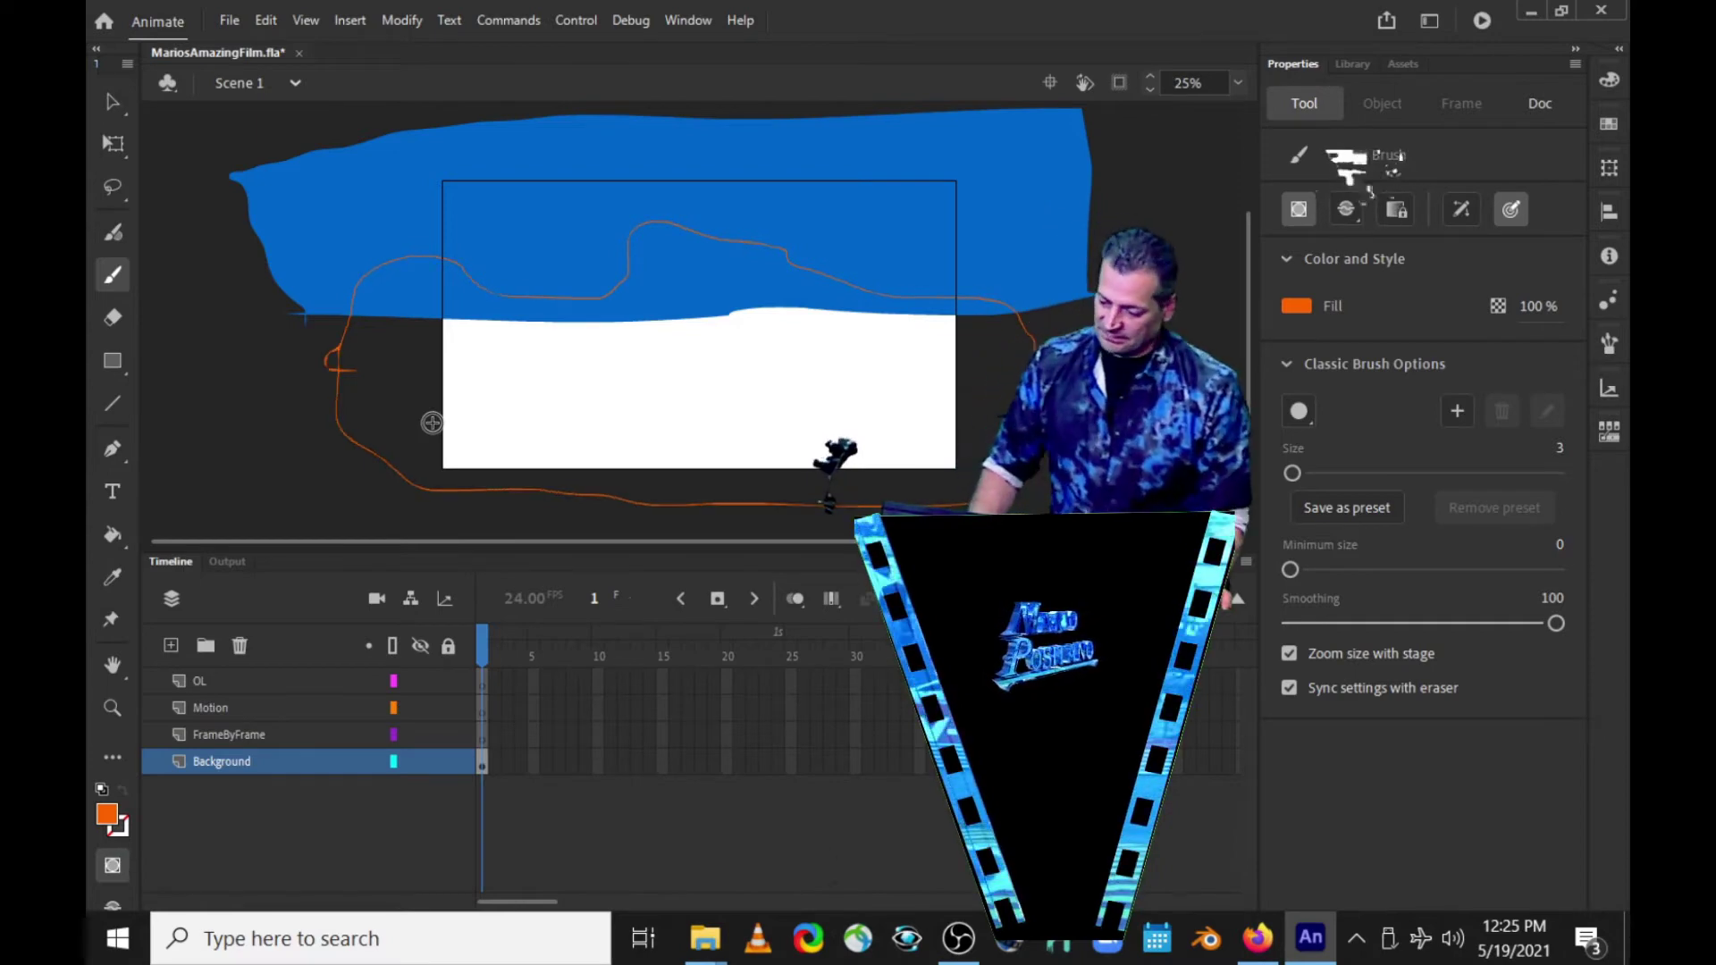
left_click(118, 534)
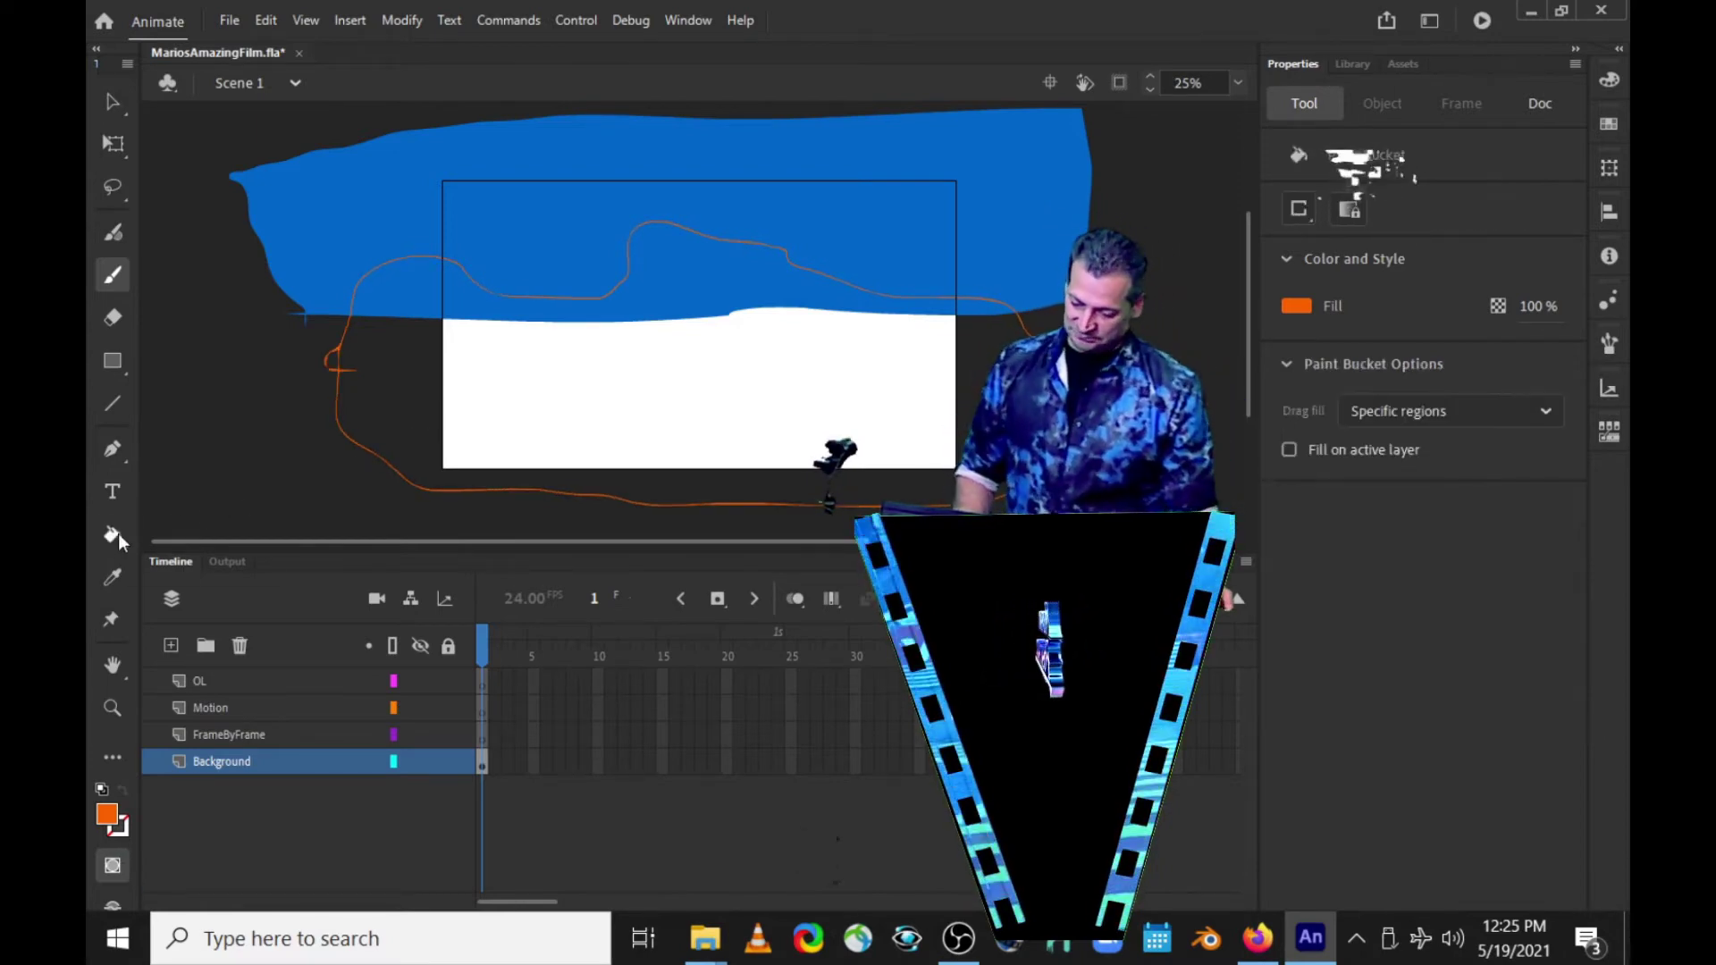
left_click(519, 437)
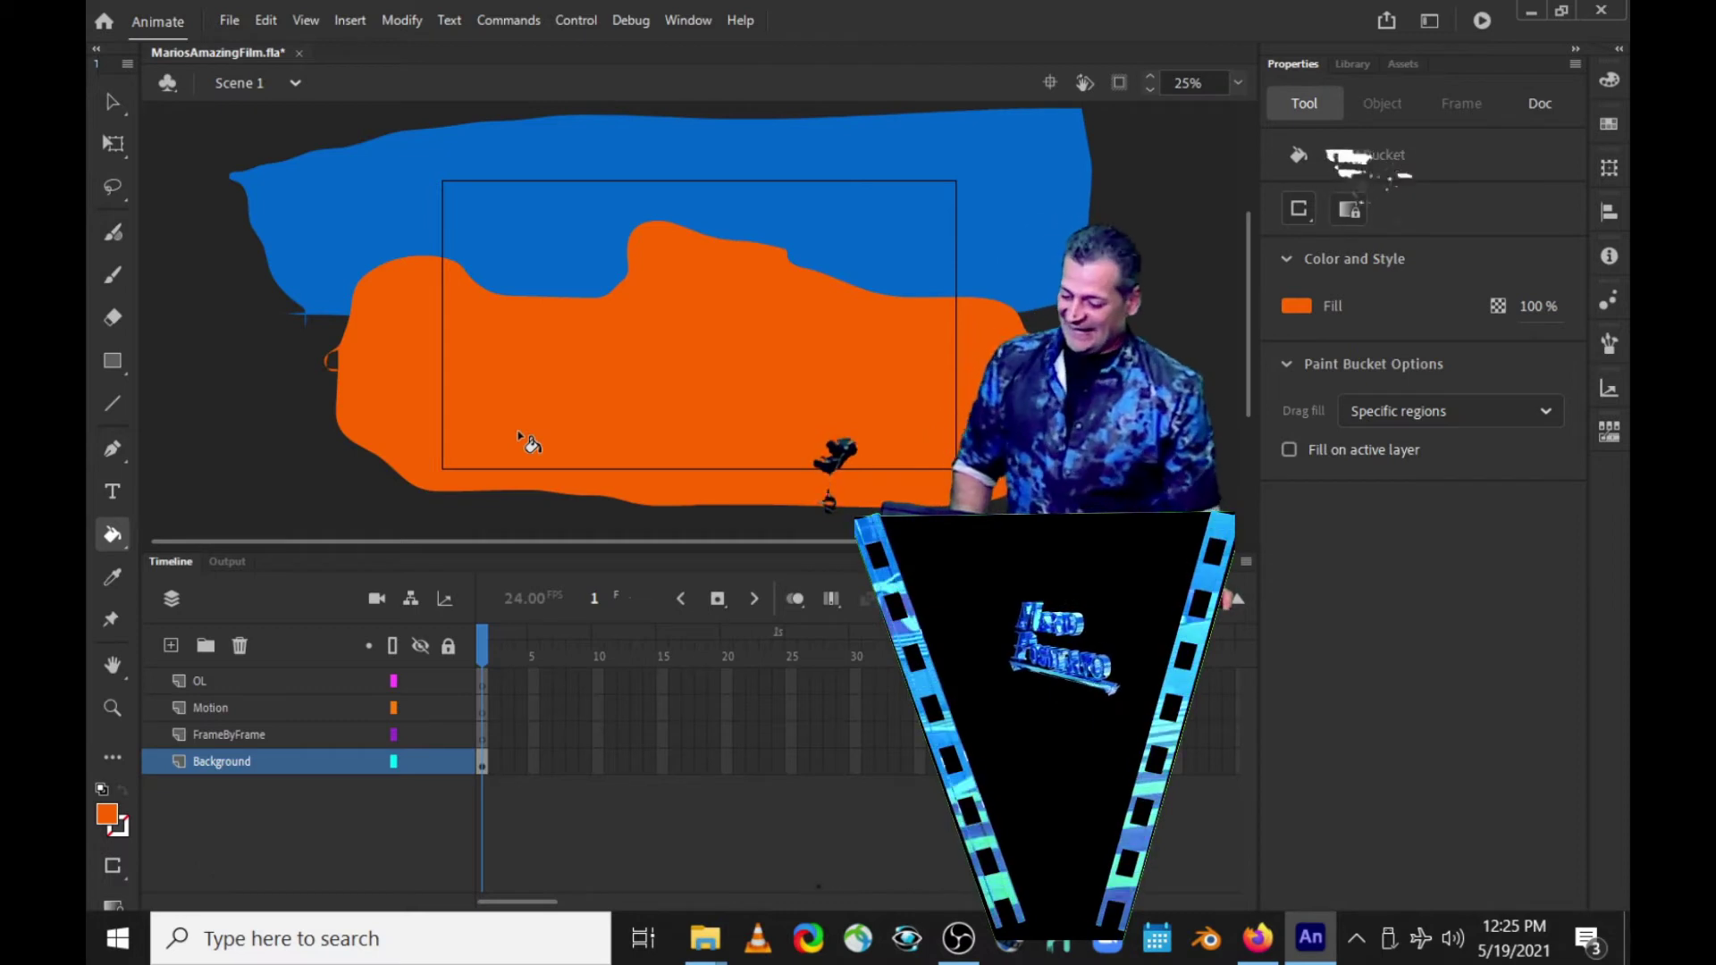
Step: Switch back to the Classic Brush and set its fill colour to yellow
left_click(113, 277)
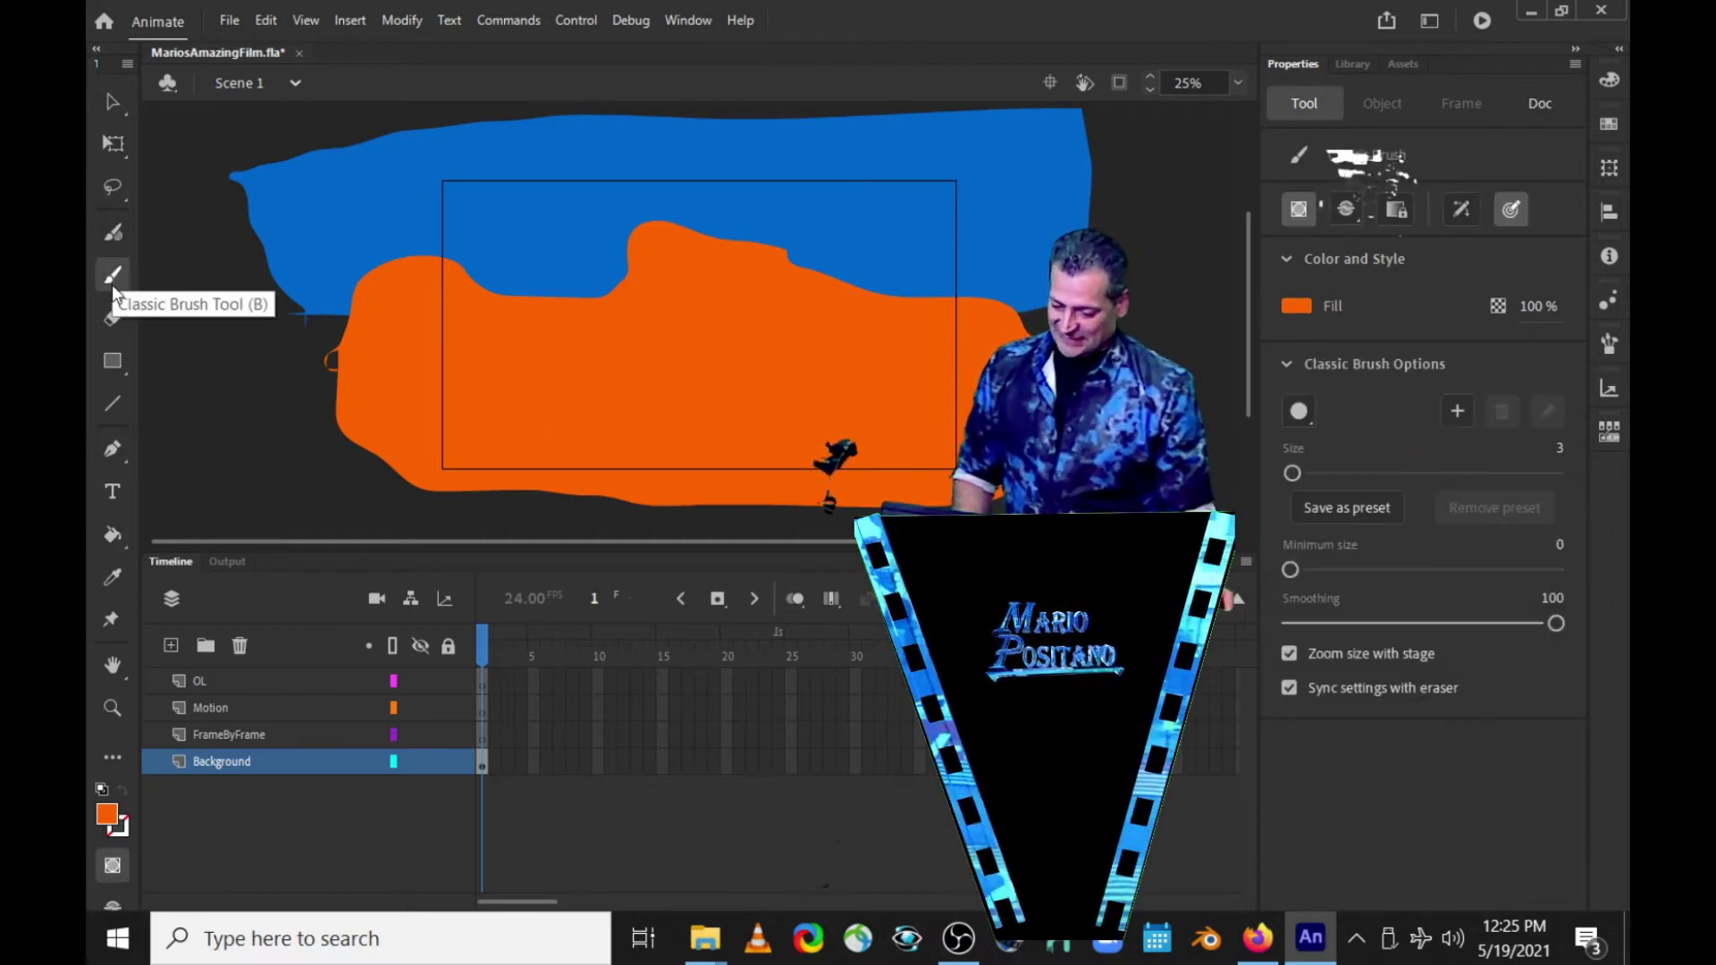
left_click(104, 814)
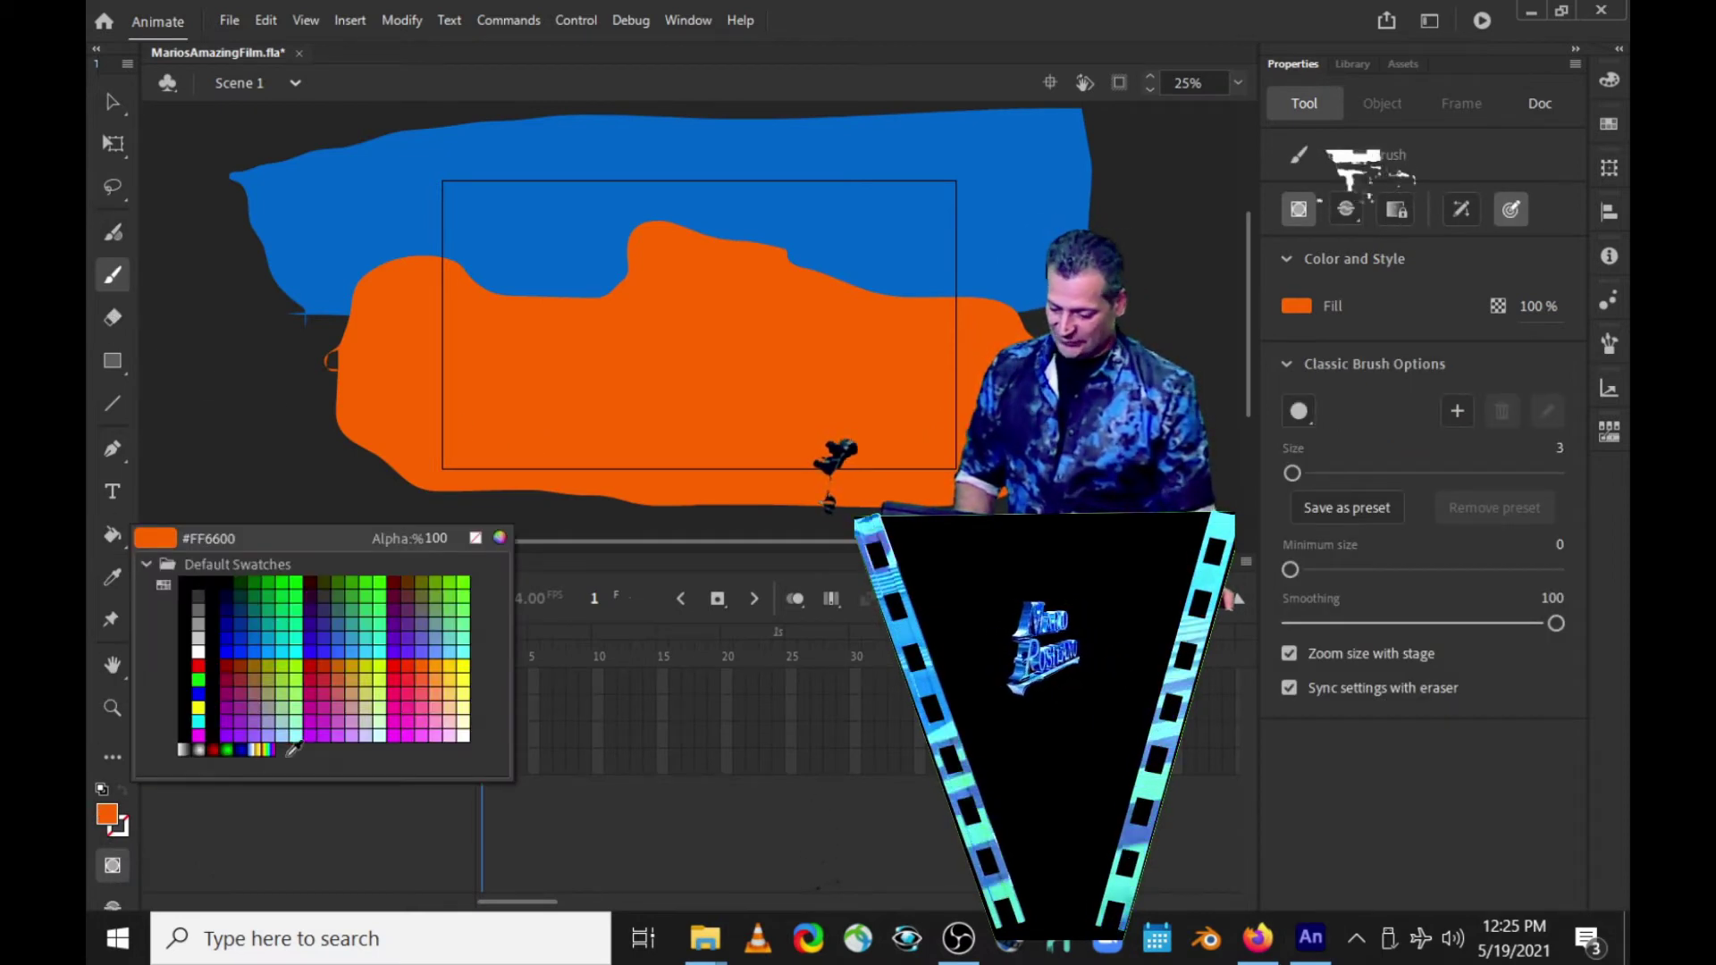
left_click(456, 666)
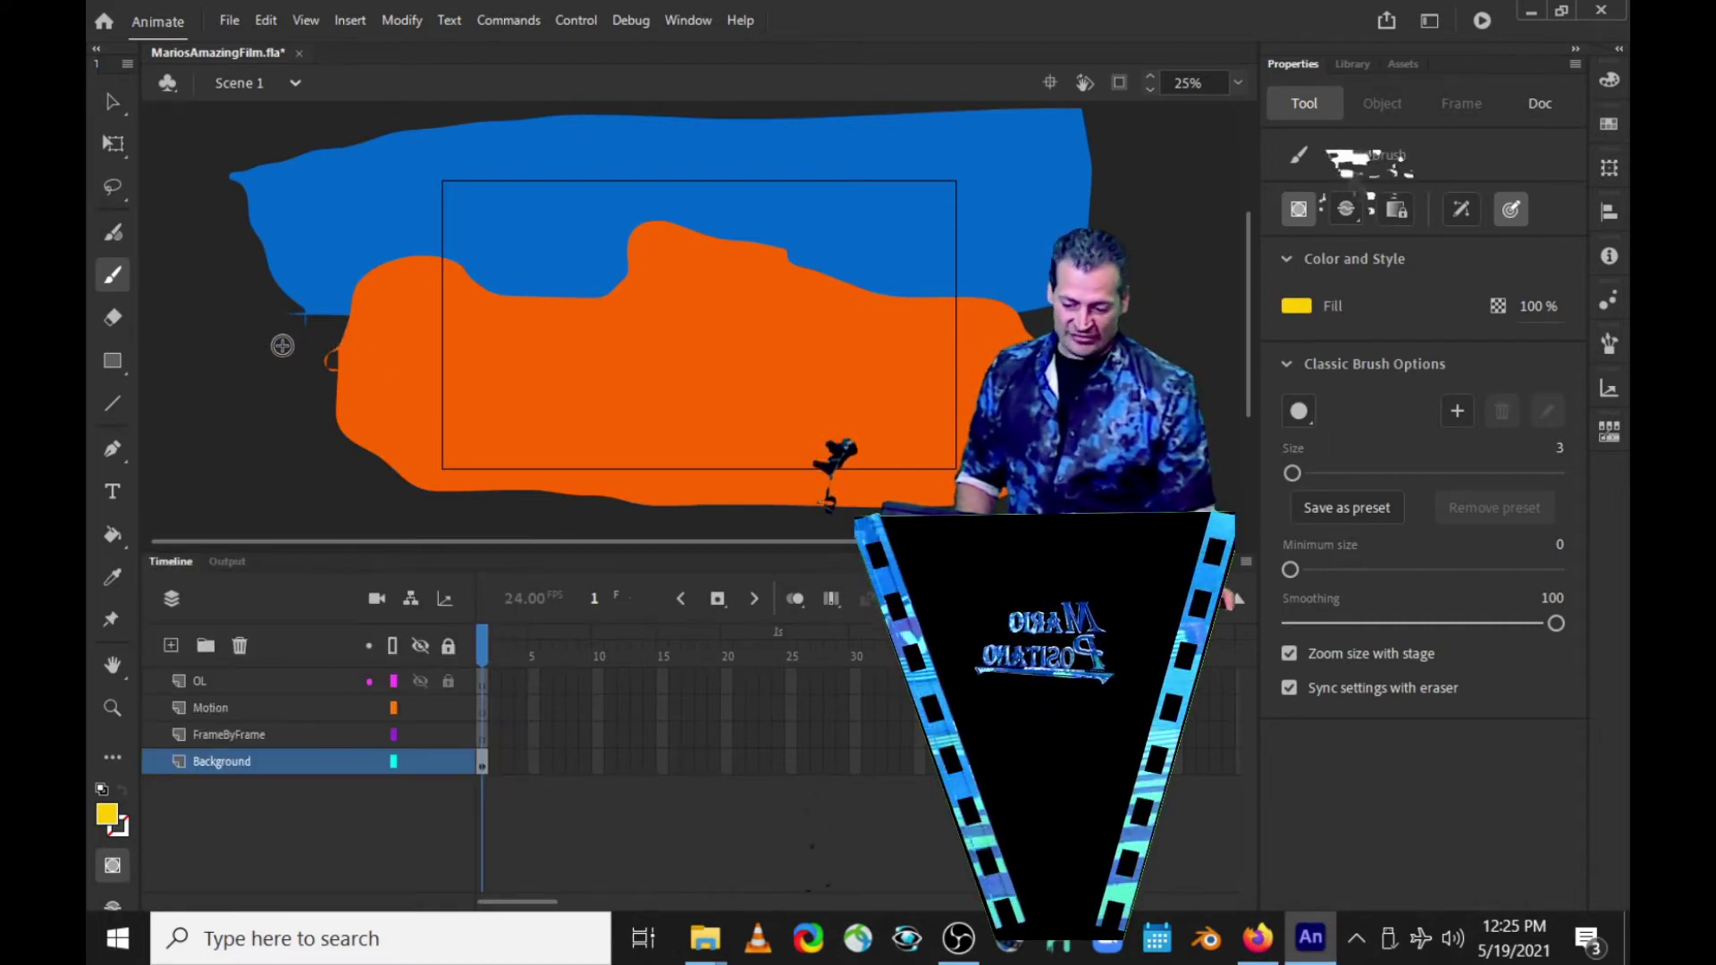
Step: Try brushing a wavy yellow ground outline across the orange hills and filling it, undoing the fill and the brush strokes
mouse_move(282, 346)
left_mouse_down()
mouse_move(561, 377)
mouse_move(769, 349)
mouse_move(983, 371)
left_mouse_up()
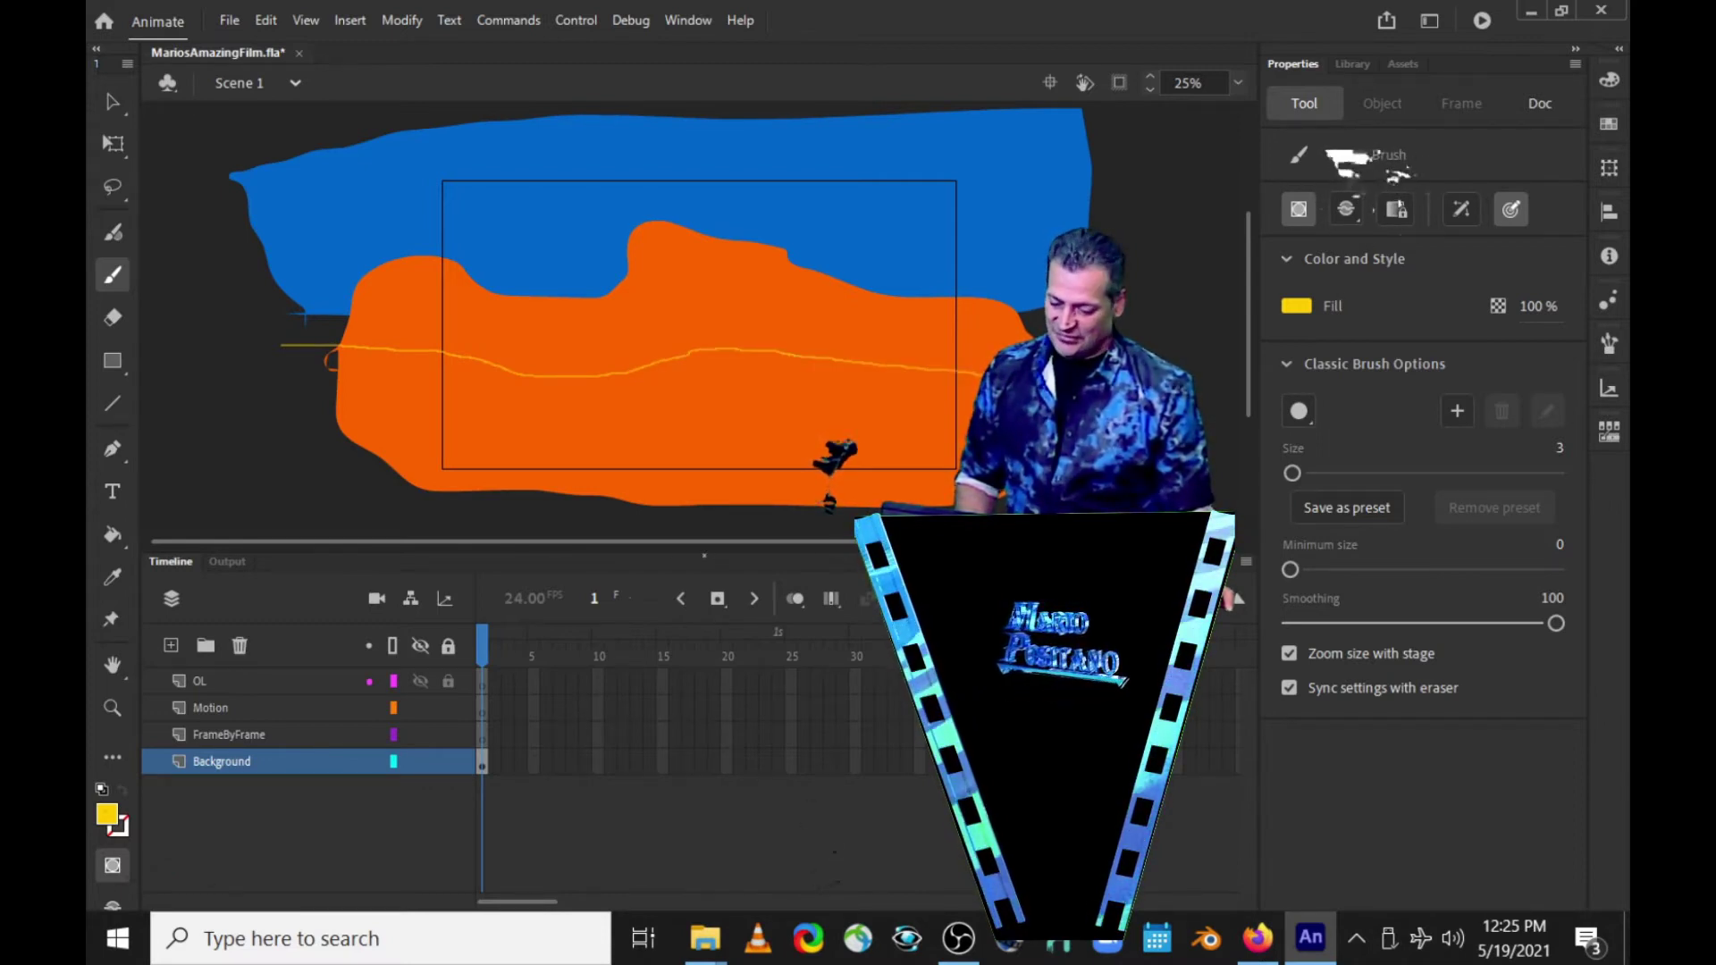
mouse_move(338, 529)
left_mouse_down()
mouse_move(287, 515)
mouse_move(250, 448)
mouse_move(310, 354)
left_mouse_up()
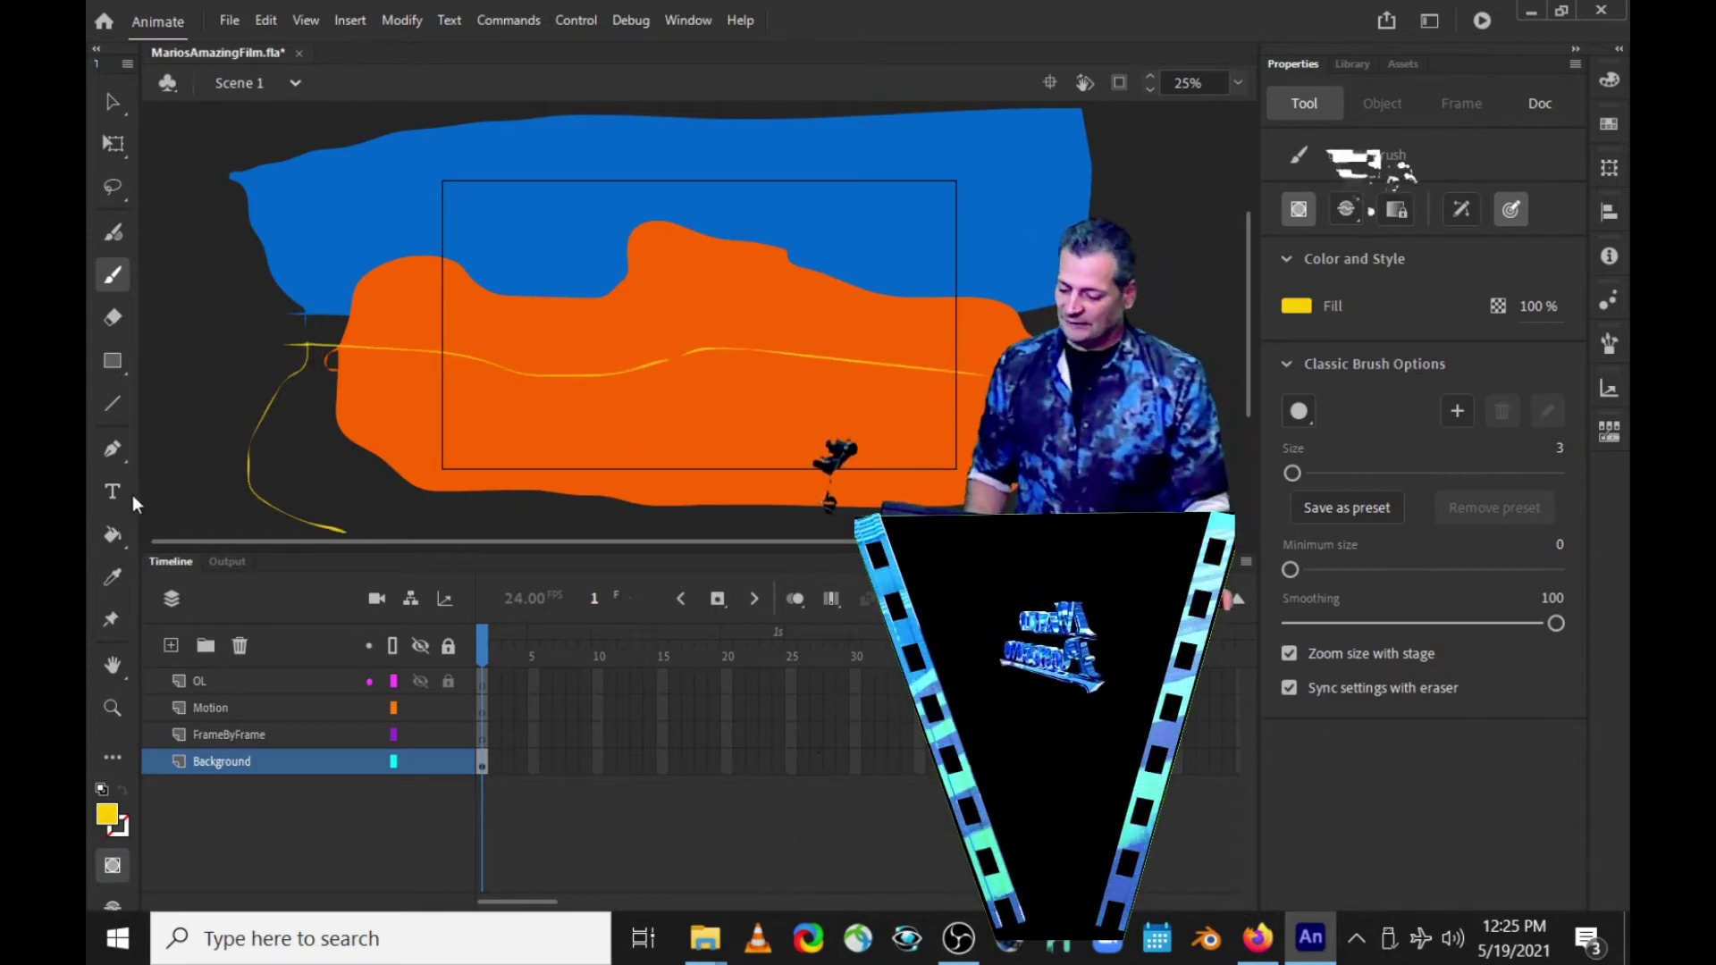
left_click(111, 534)
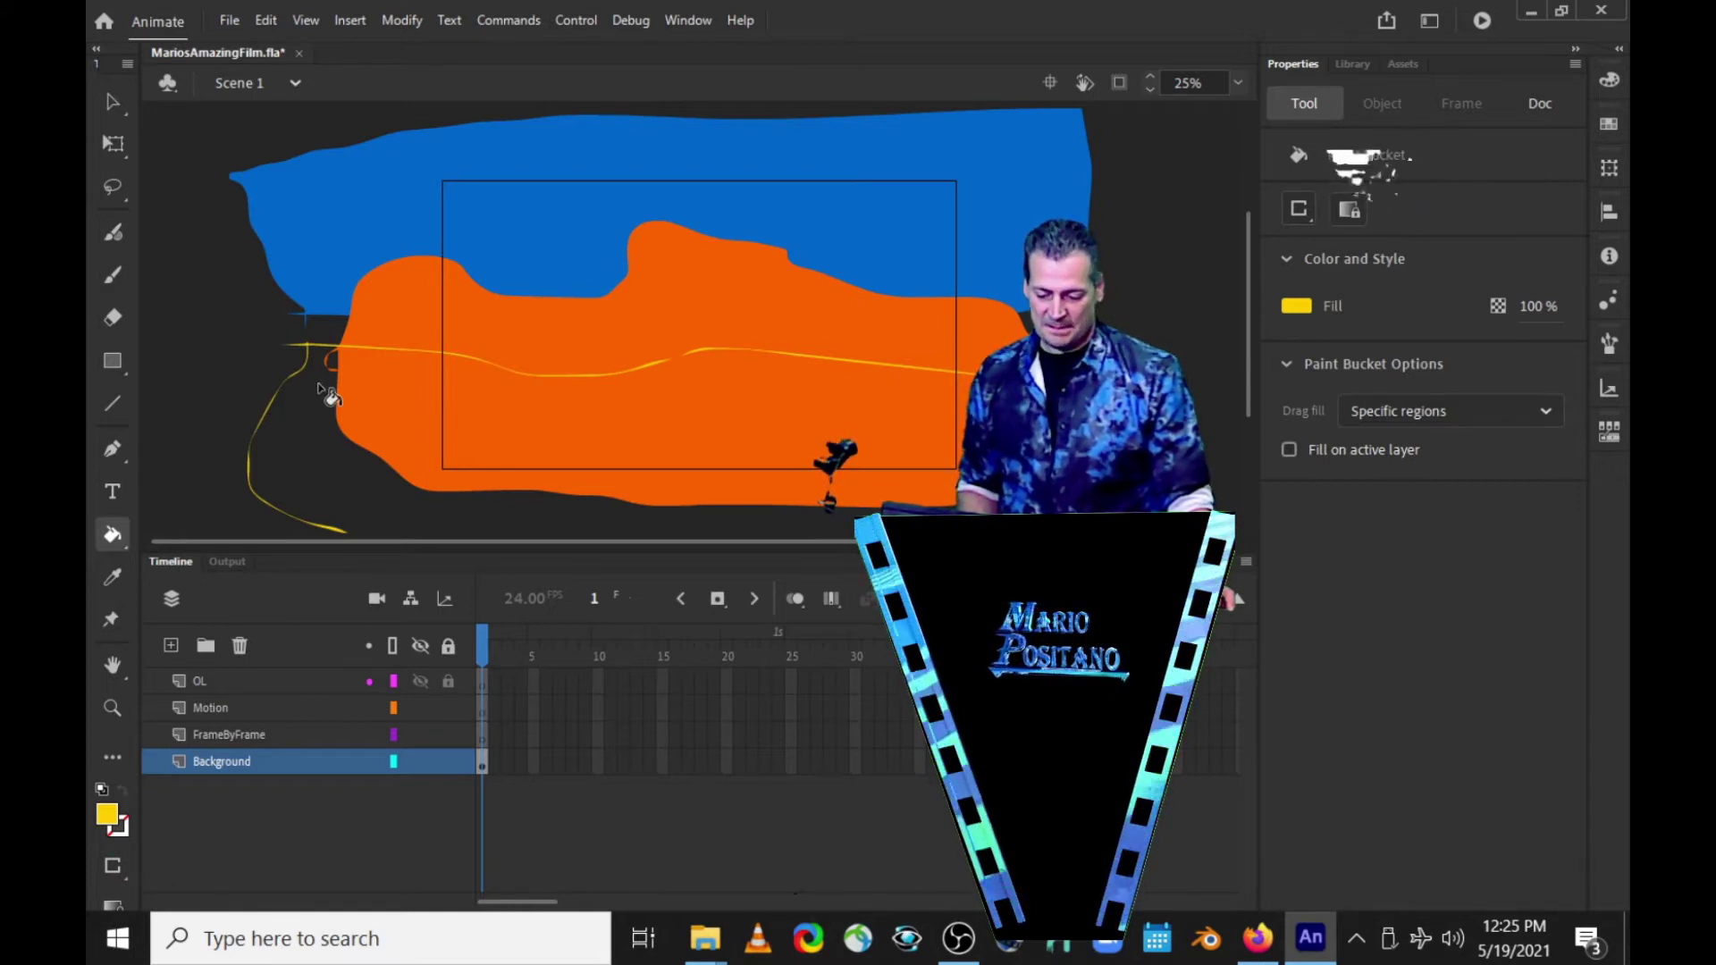
left_click(599, 396)
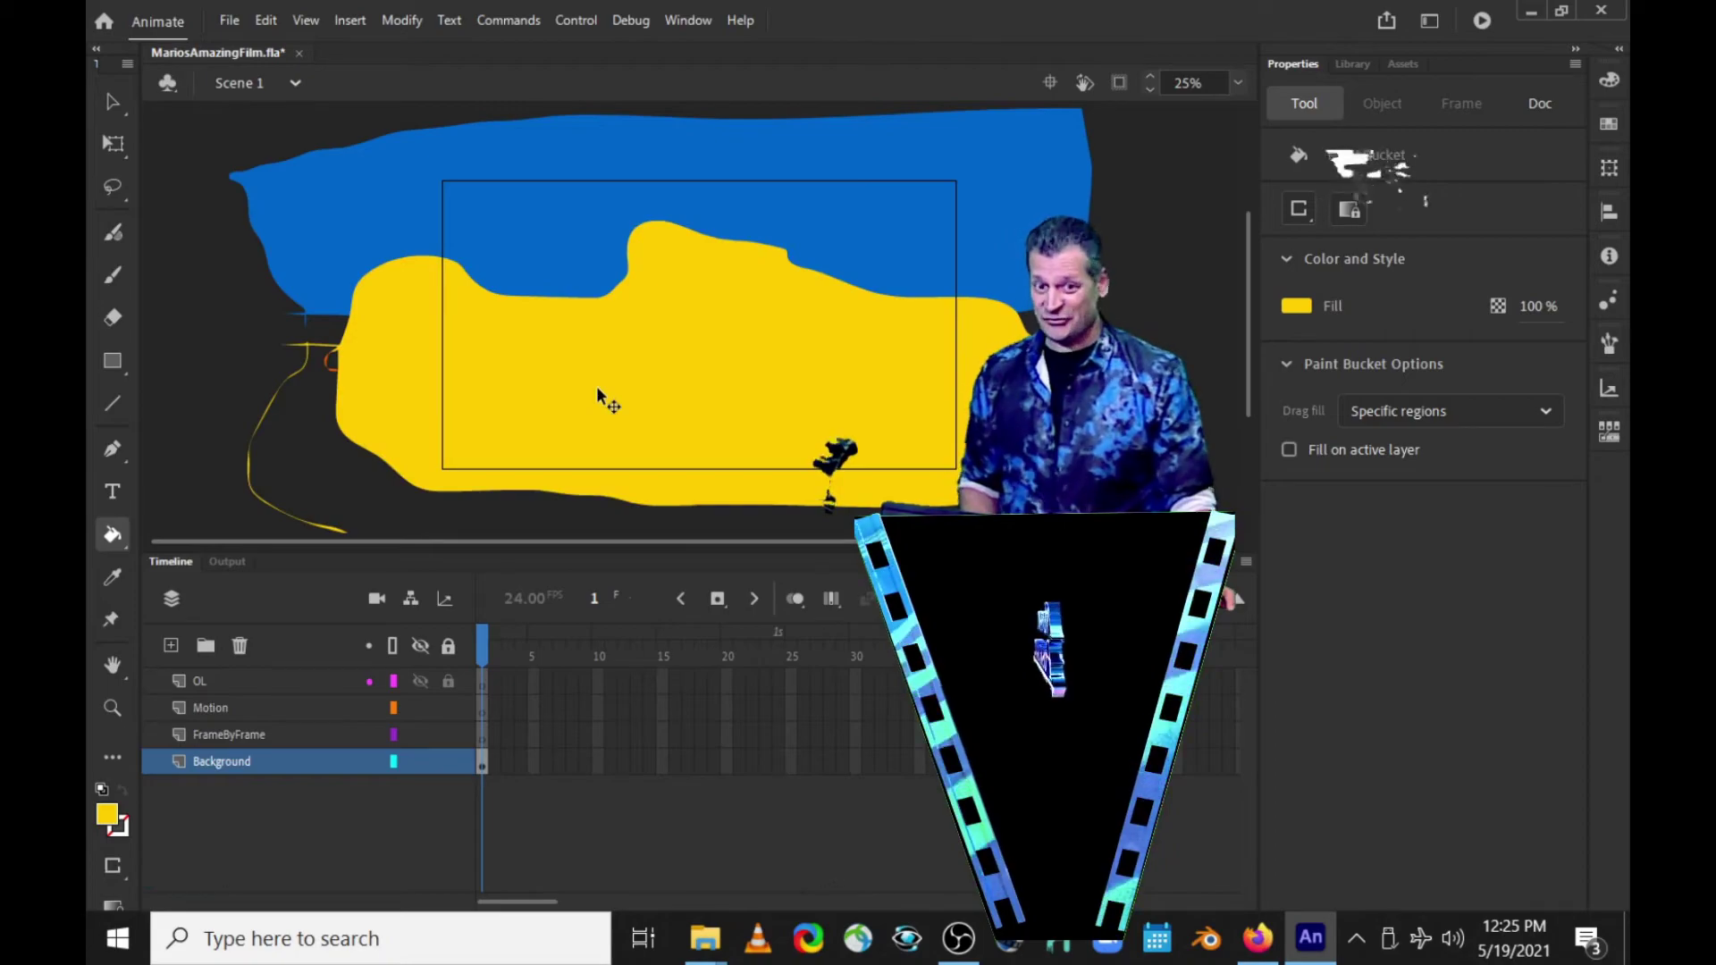
key("ctrl+z")
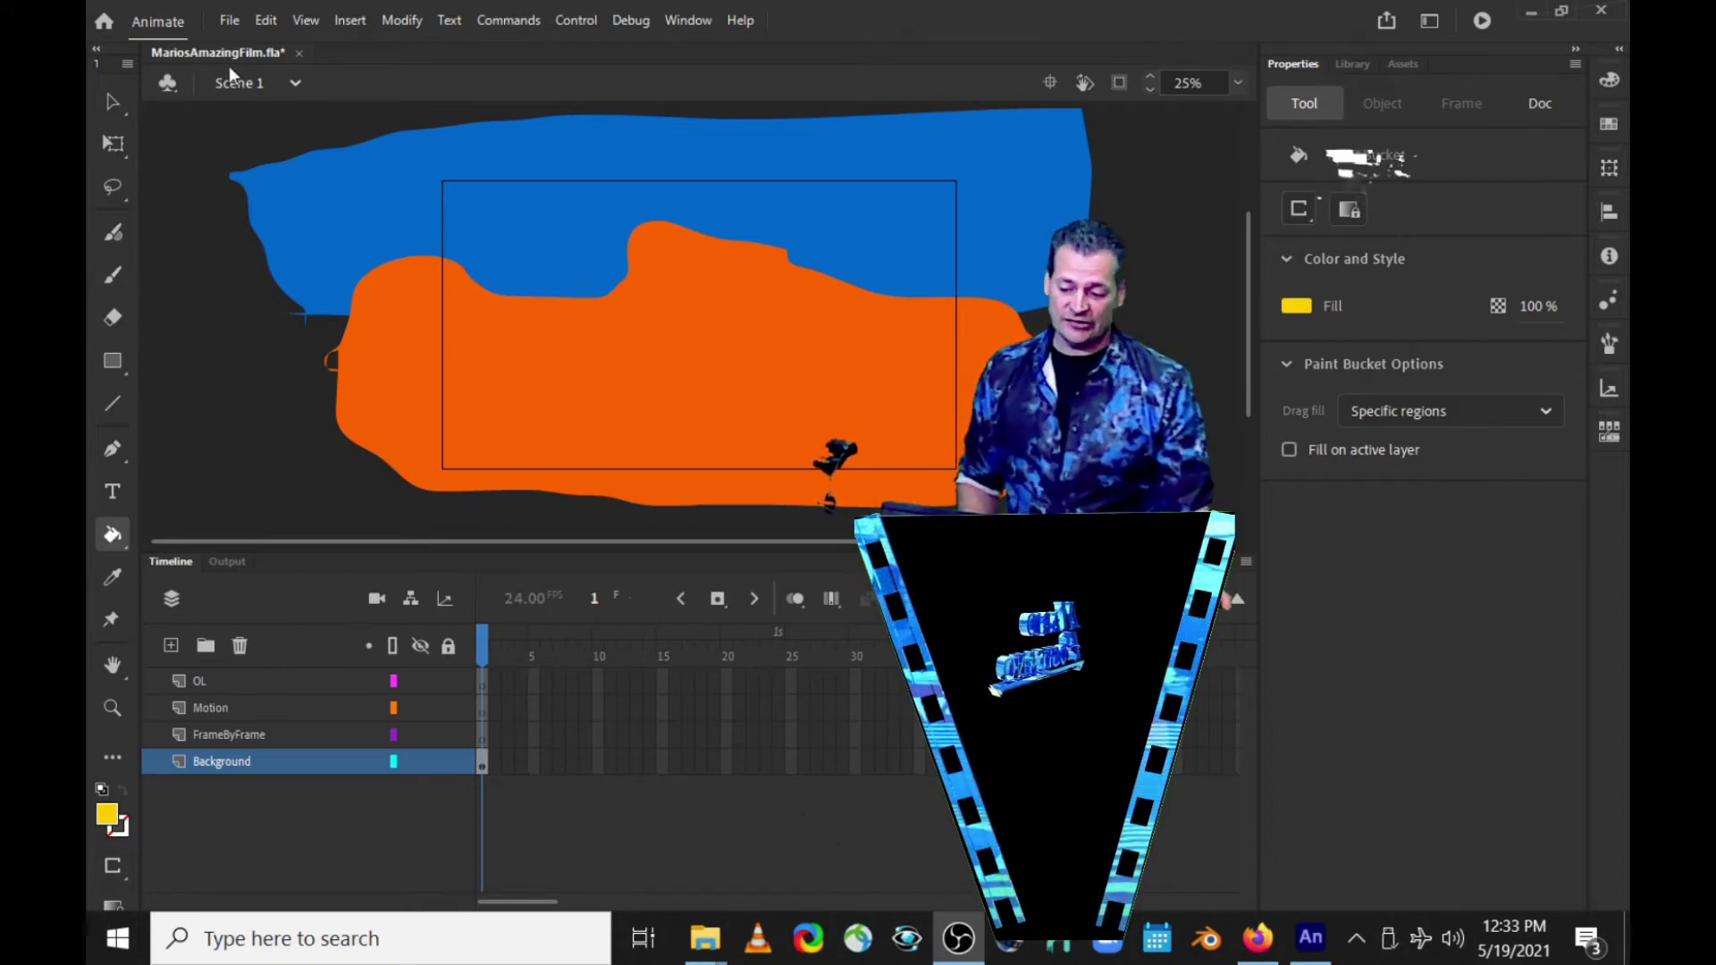
left_click(262, 23)
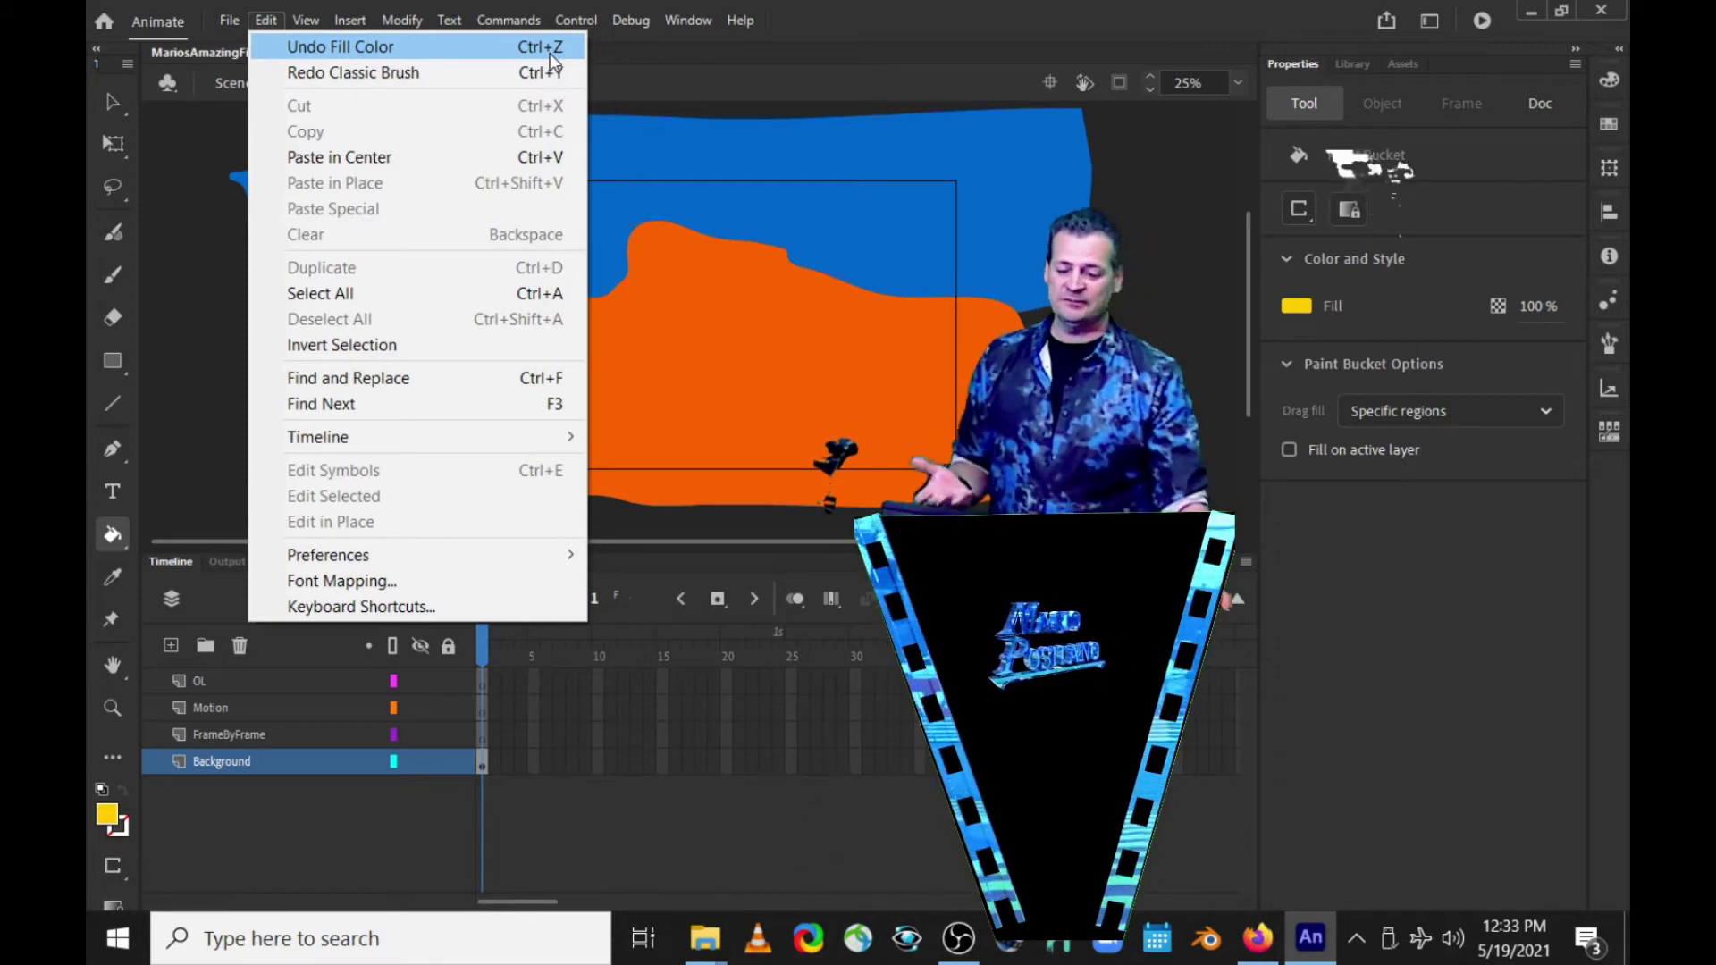
mouse_move(350, 20)
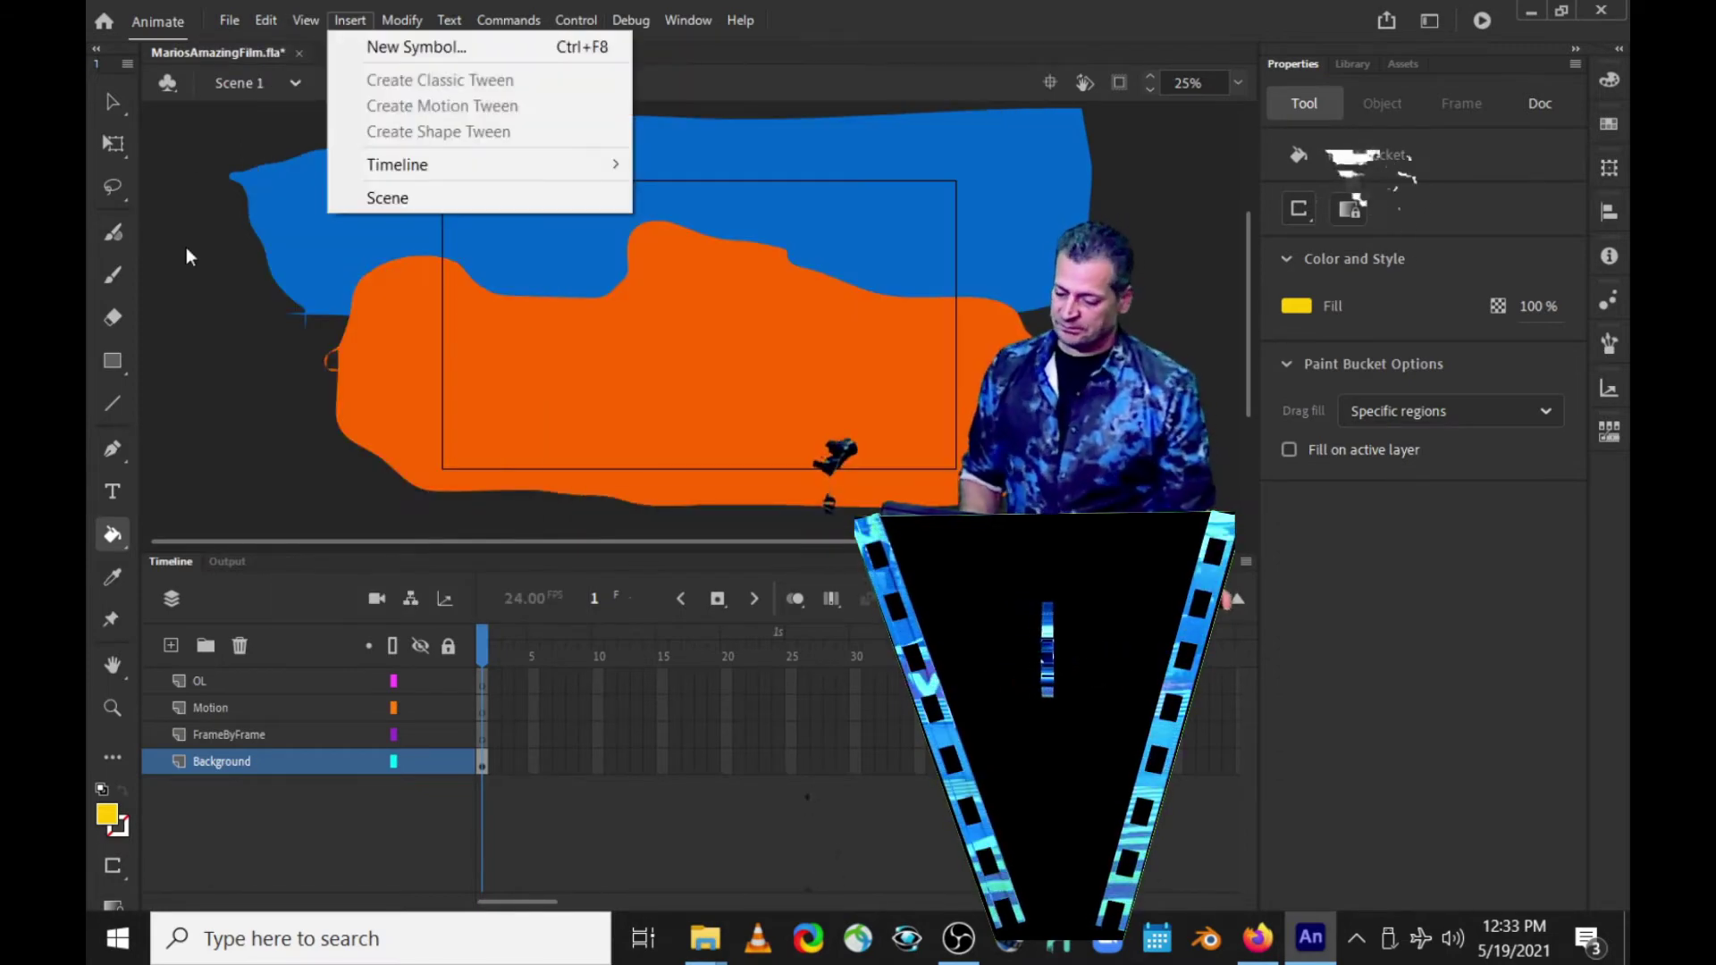
Step: Brush a closed yellow ground outline across the lower part of the orange hills, extending past the stage edges, and fill it with the Paint Bucket
left_click(113, 277)
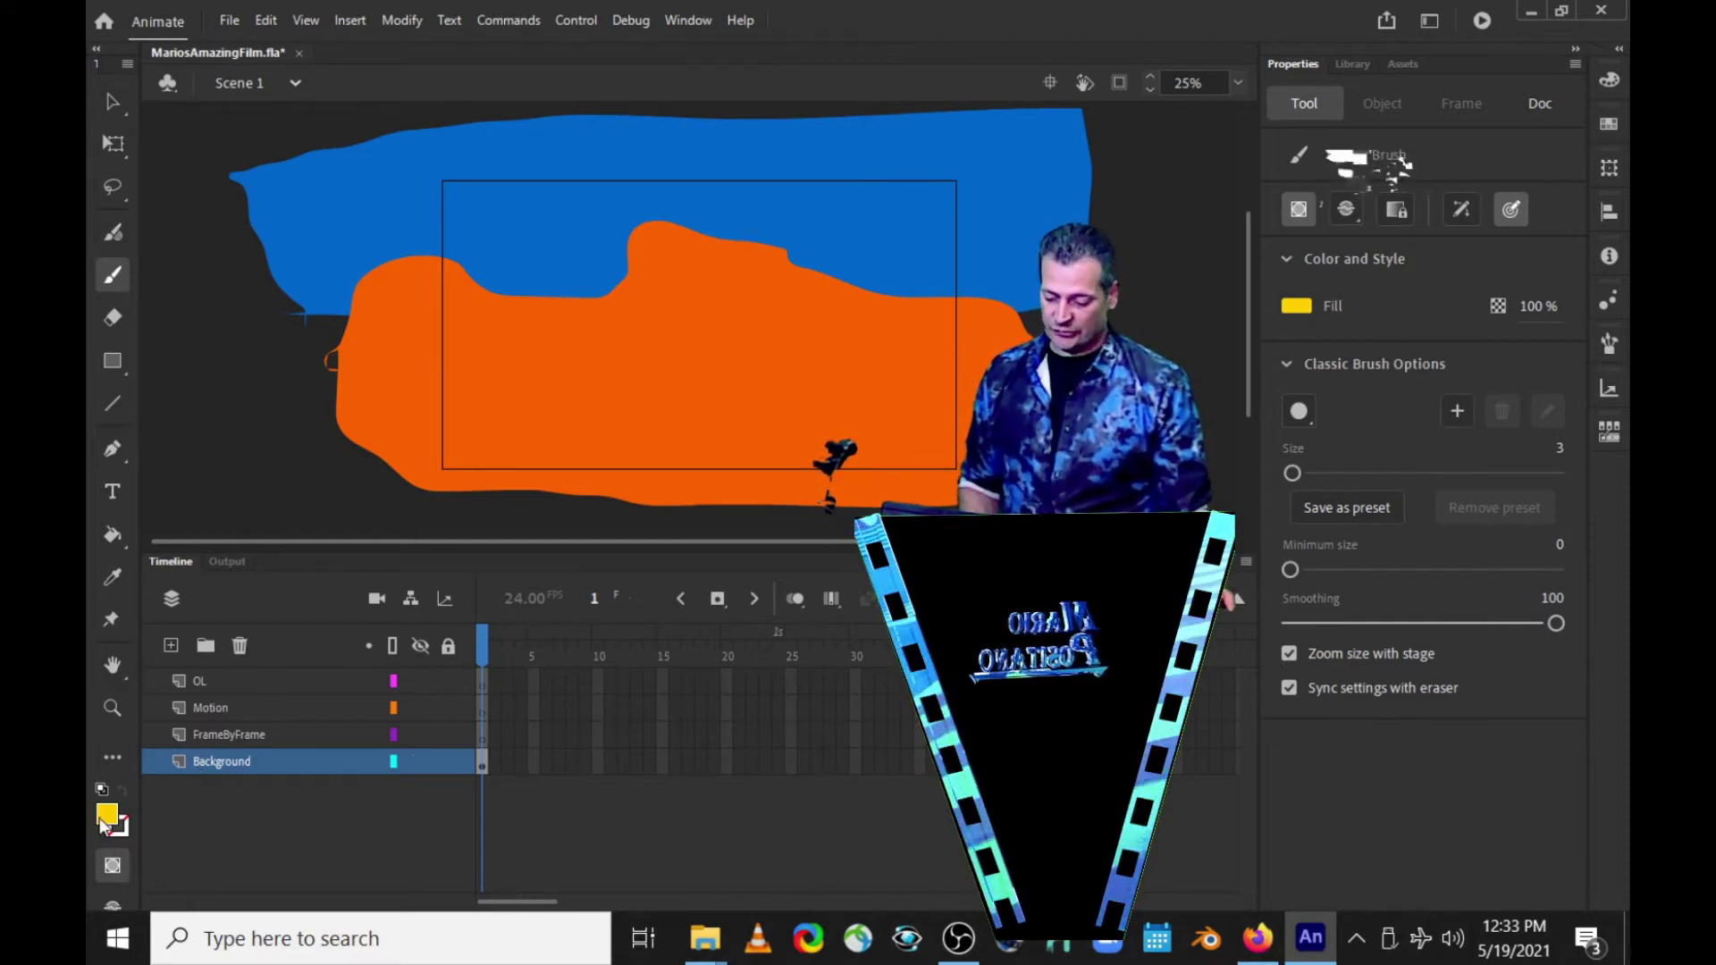
left_click_drag(305, 394, 979, 411)
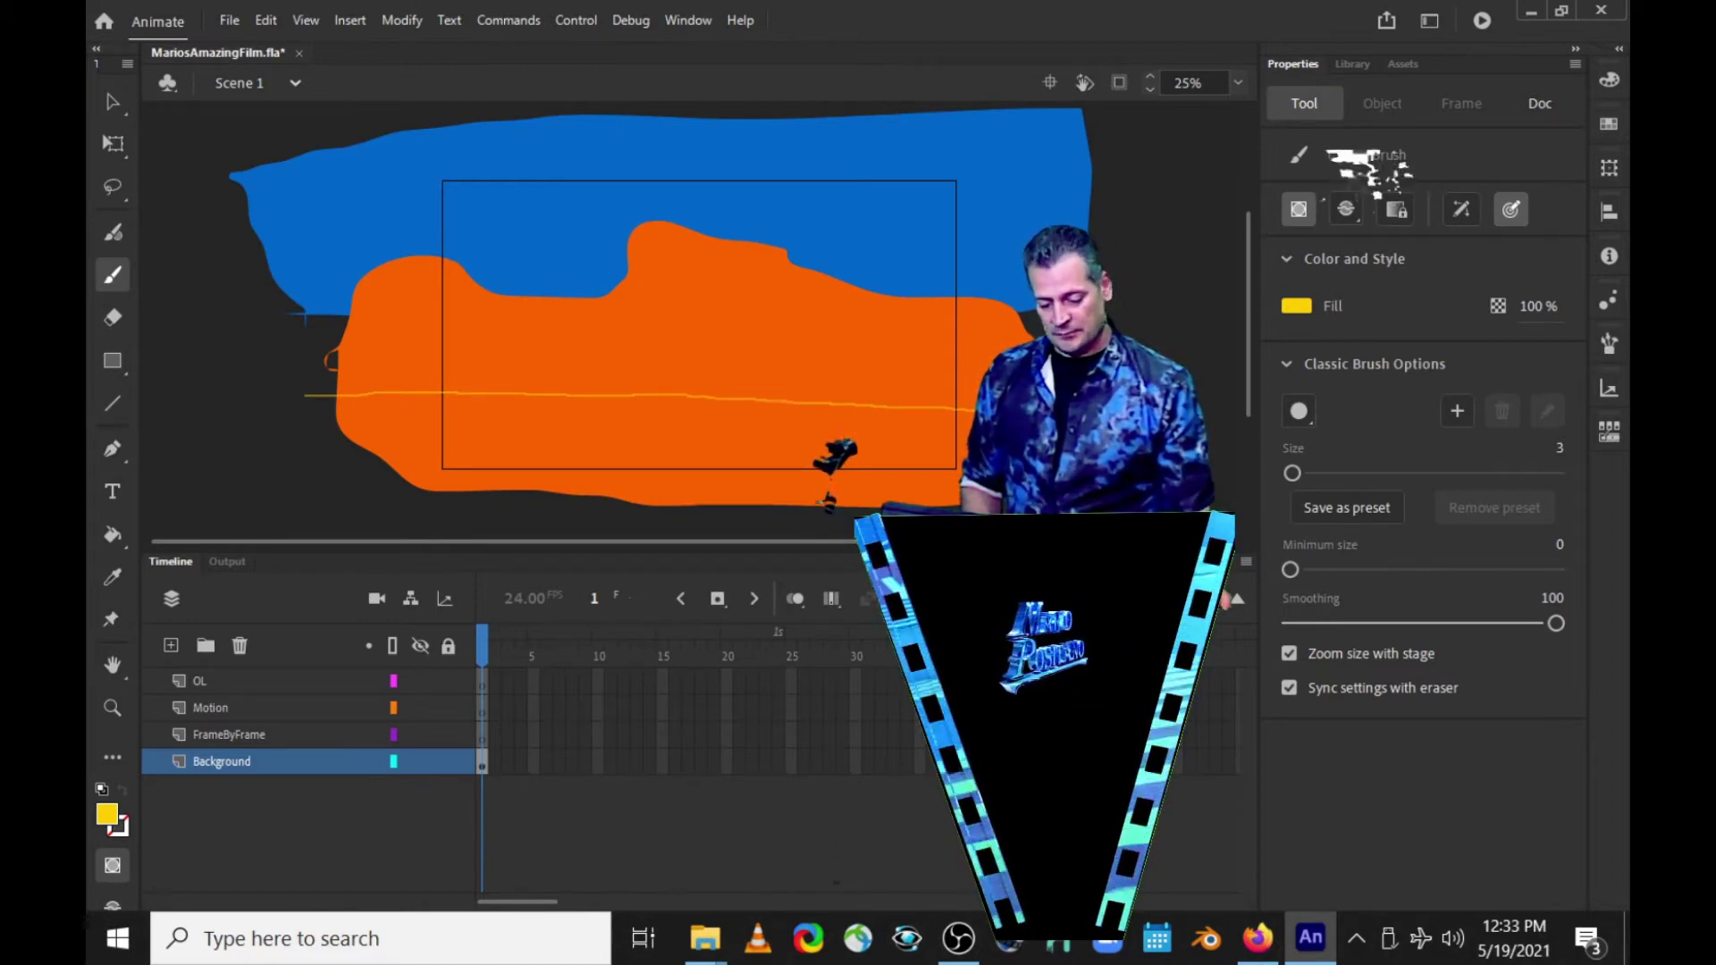
mouse_move(809, 521)
left_mouse_down()
mouse_move(347, 506)
mouse_move(308, 409)
left_mouse_up()
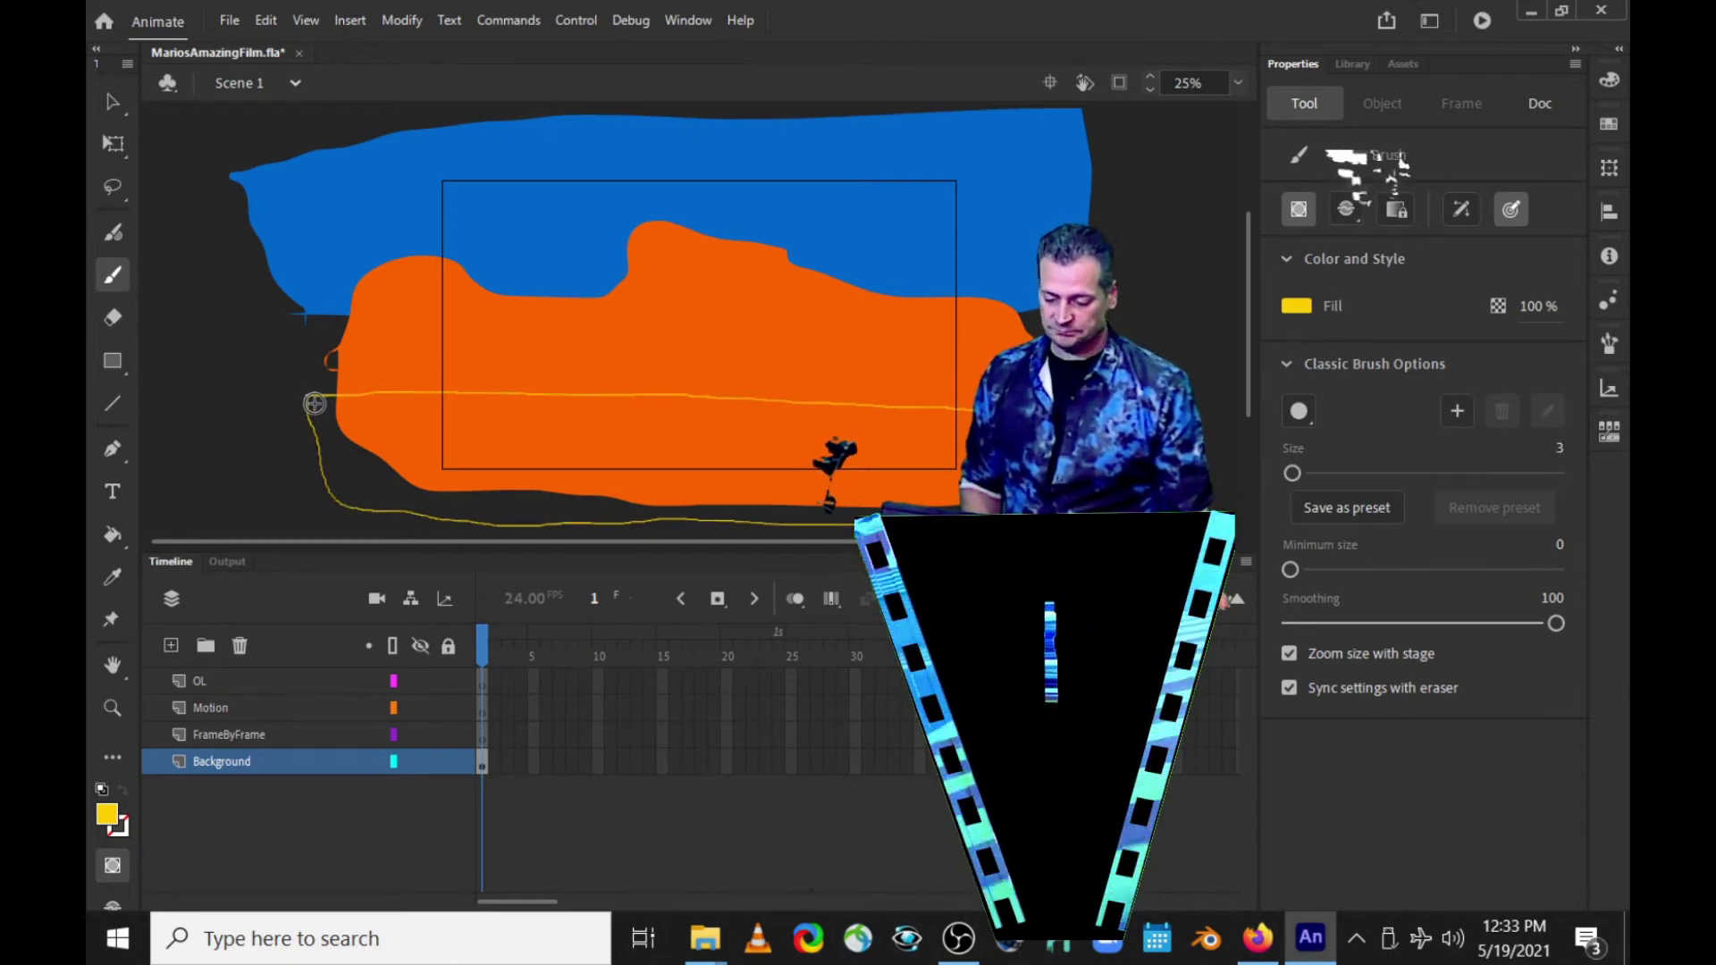
left_click(112, 534)
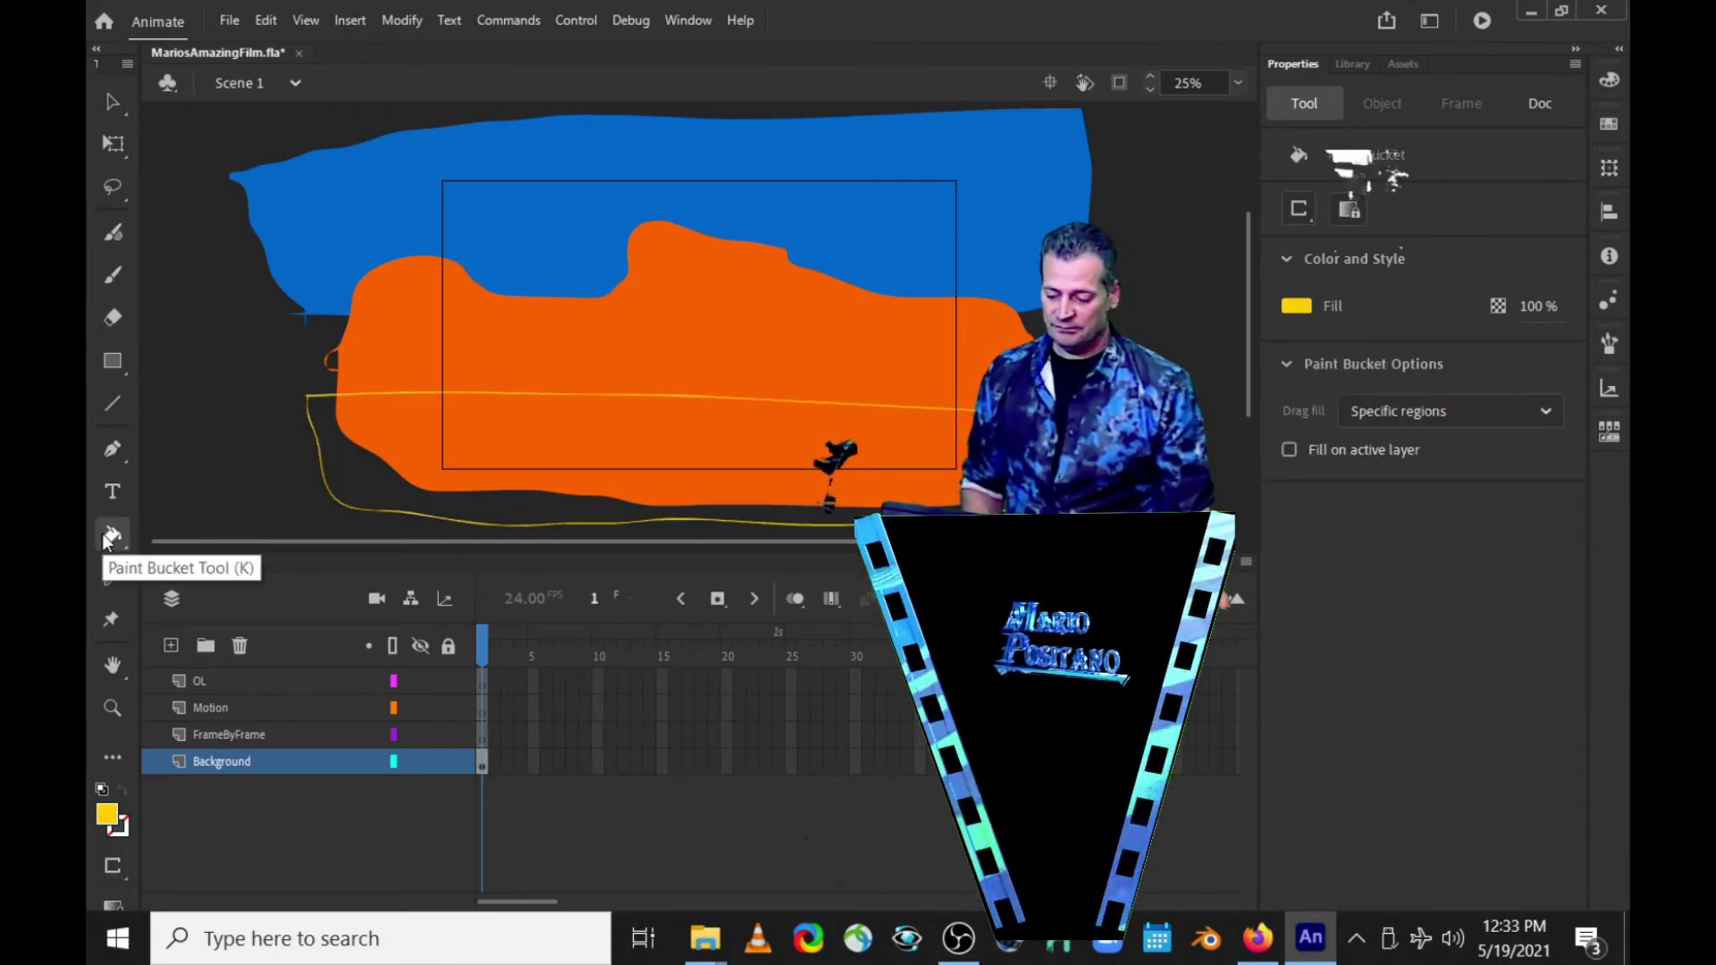
left_click(323, 409)
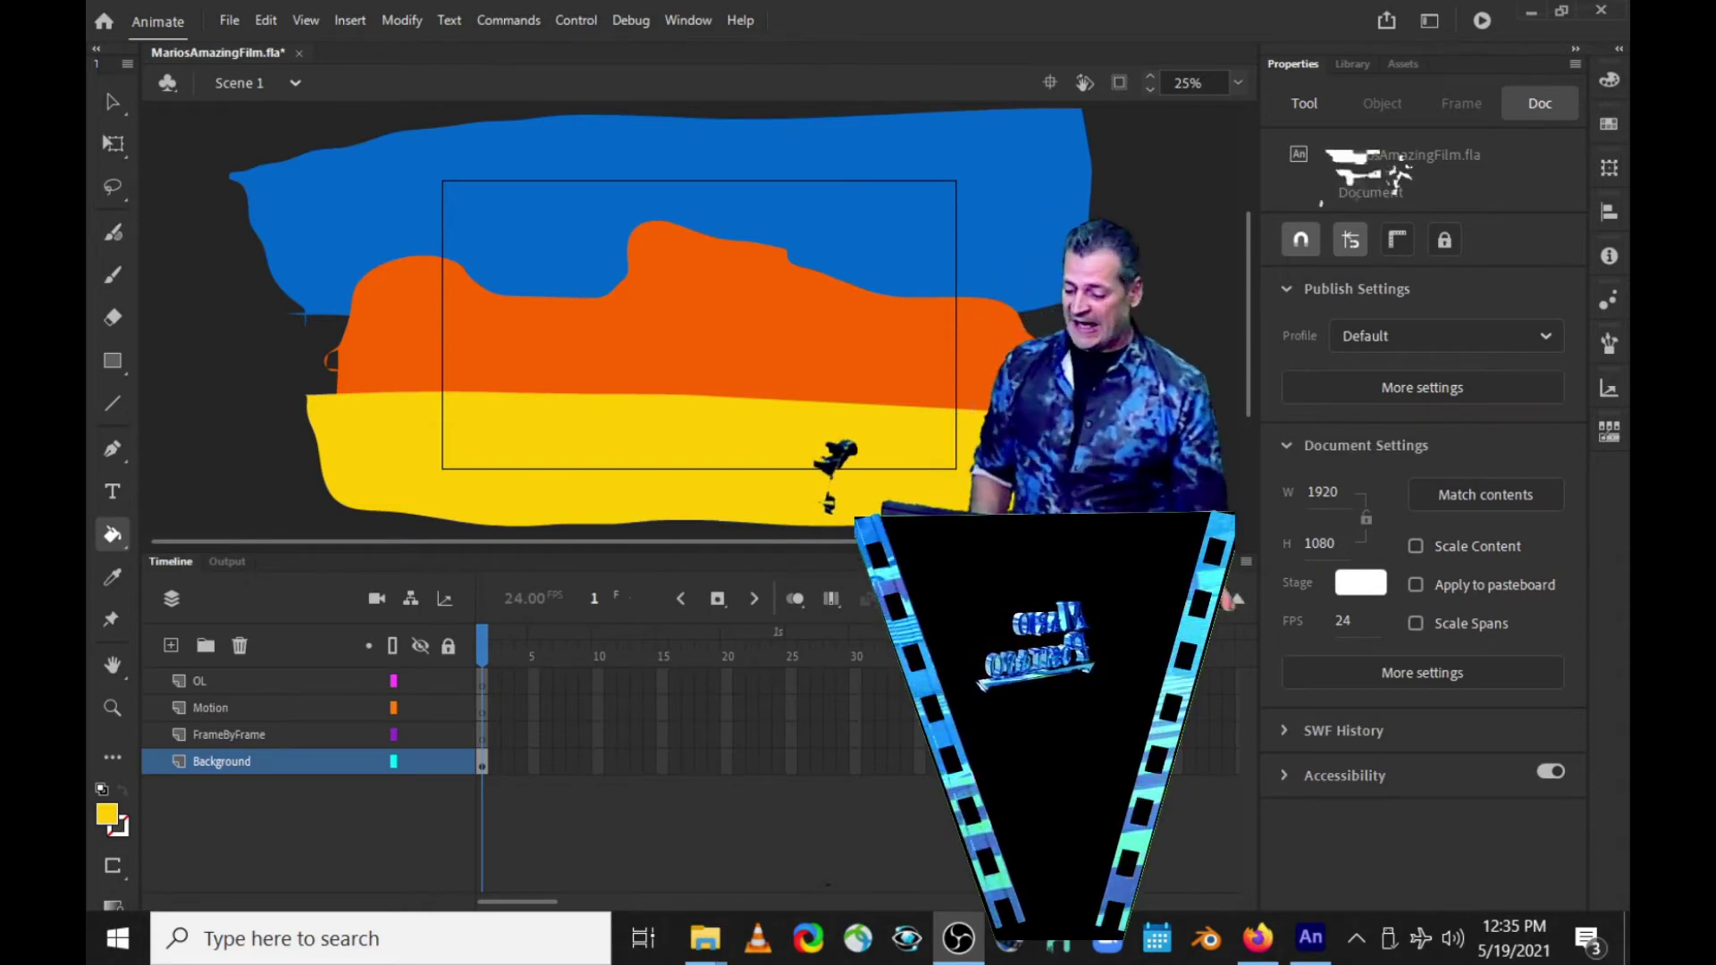
Step: Add a new layer directly above Background, name it Cactus, and make it the active layer
left_click(218, 763)
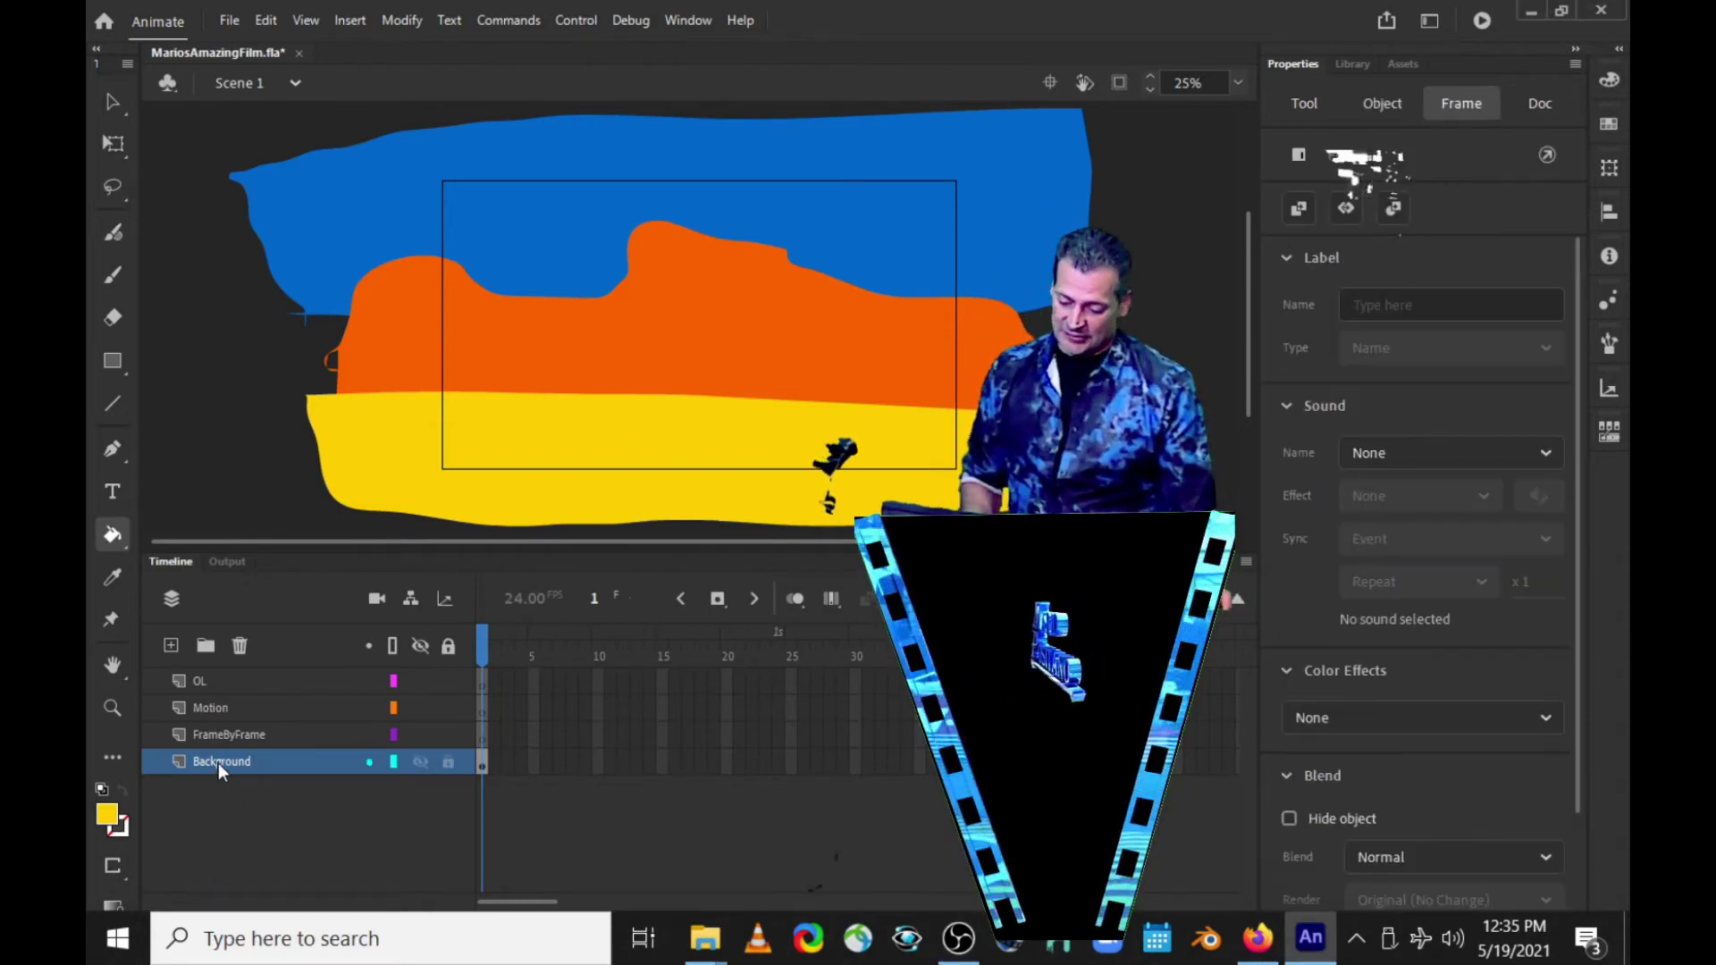
left_click(169, 647)
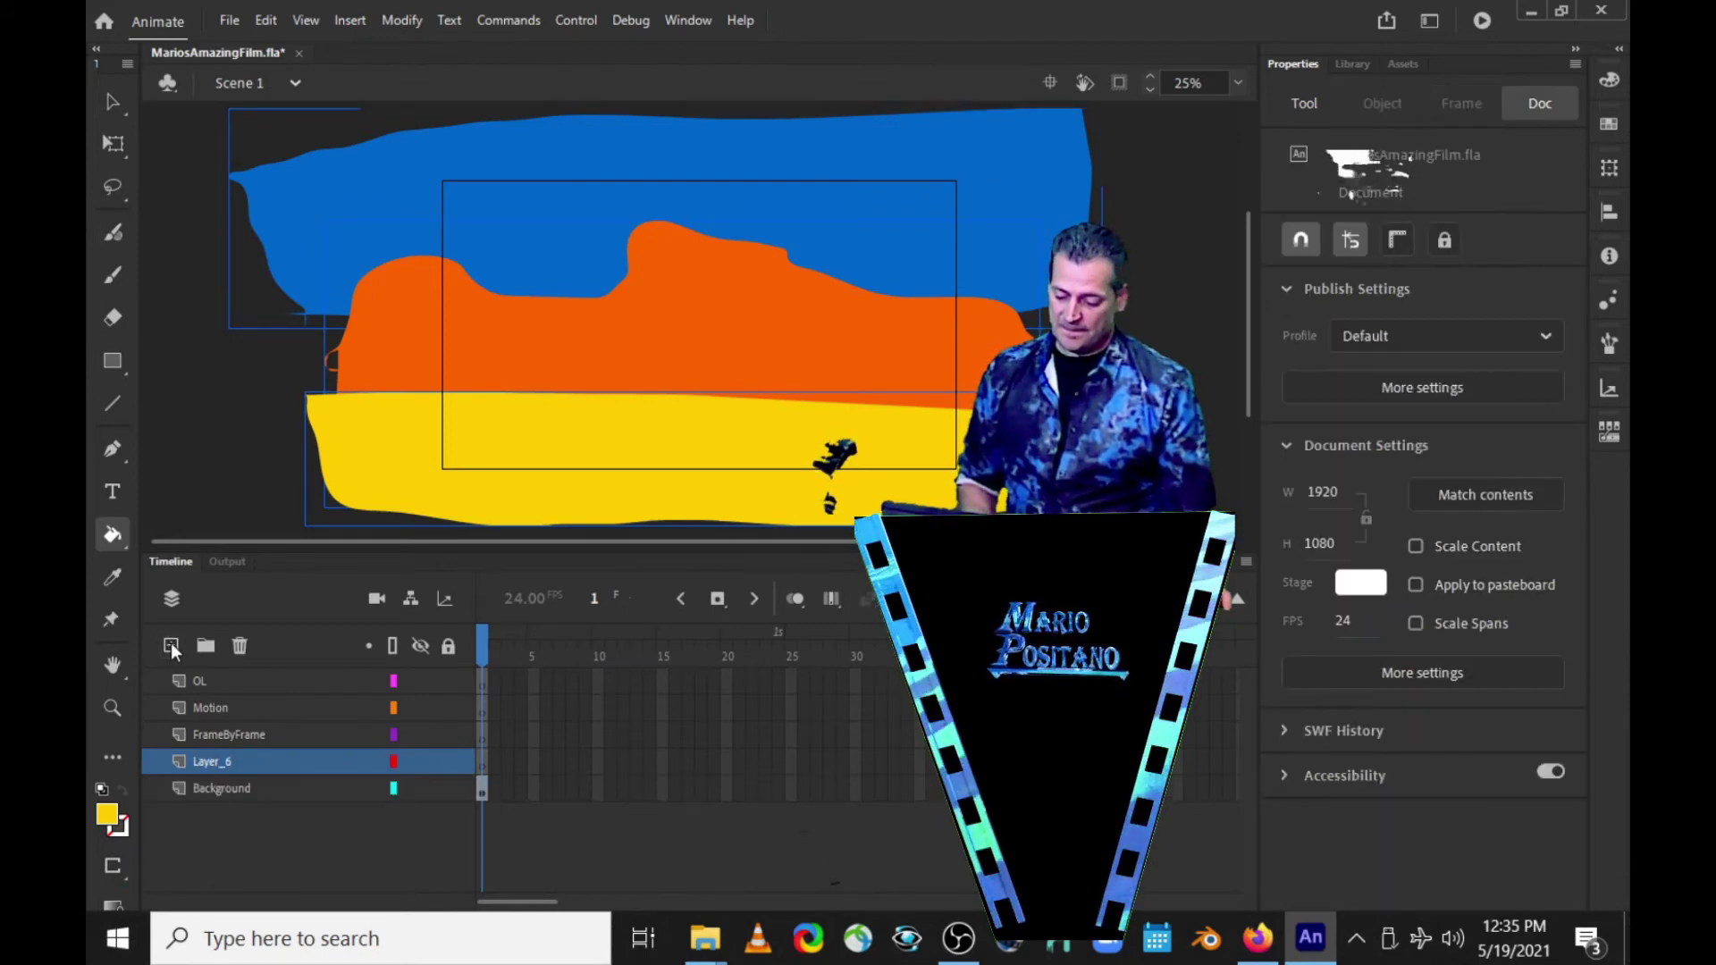
double_click(213, 758)
type("C")
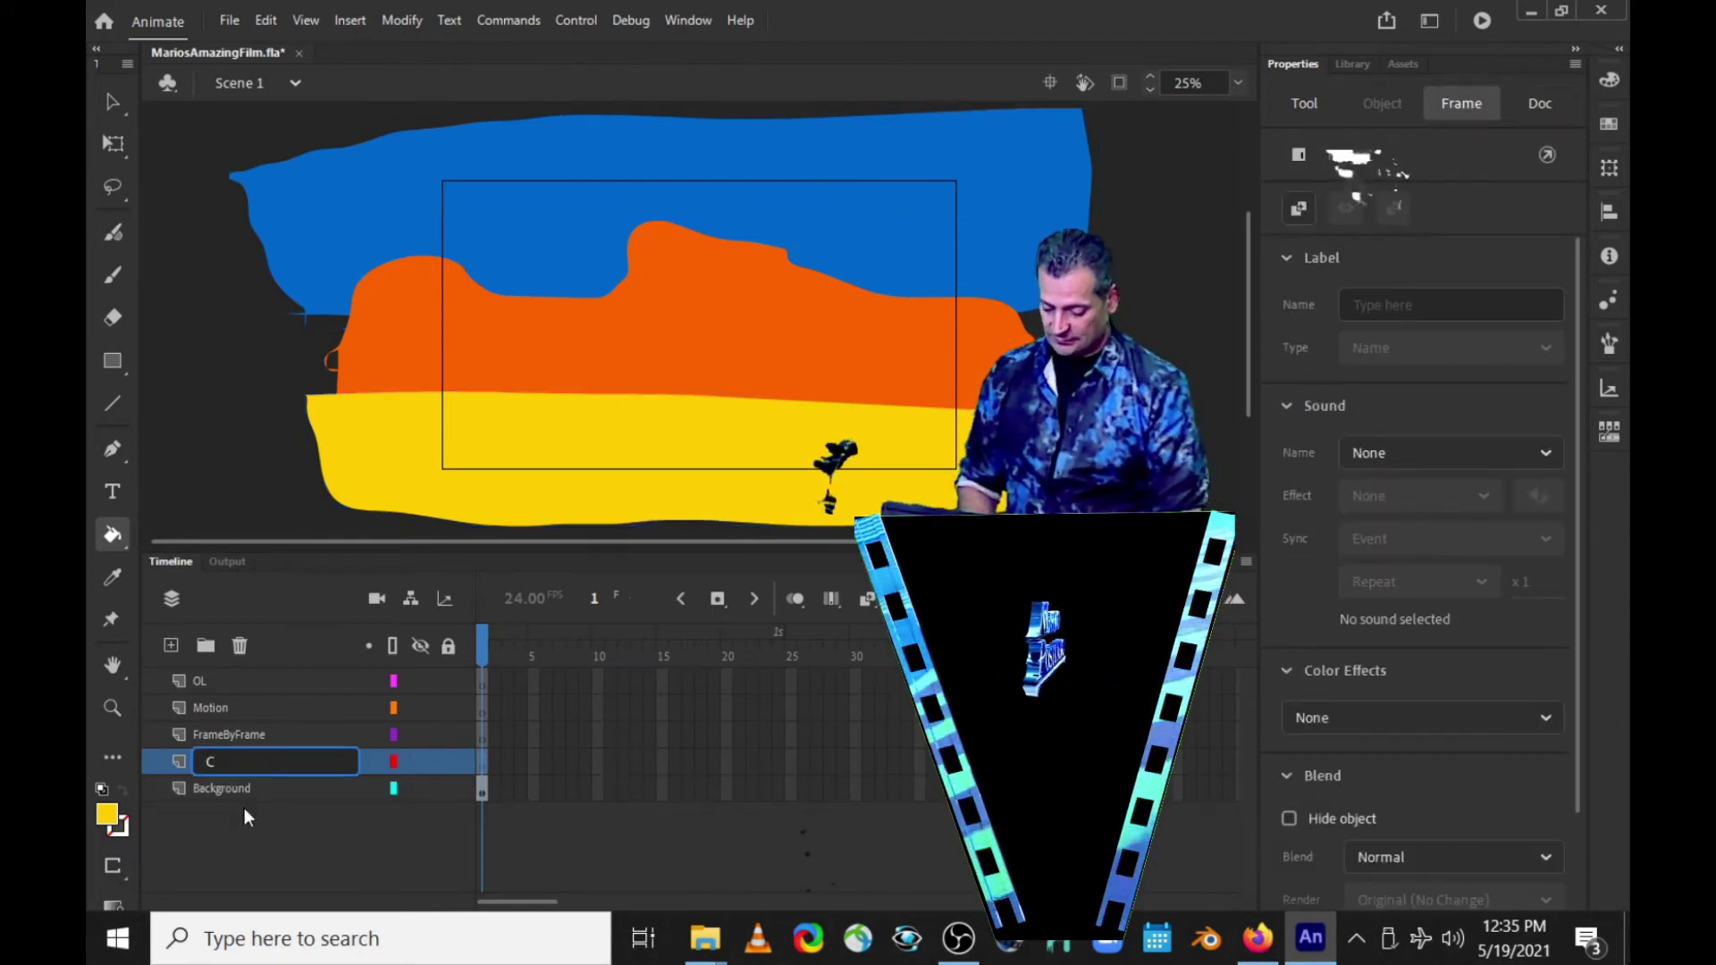
type("actus")
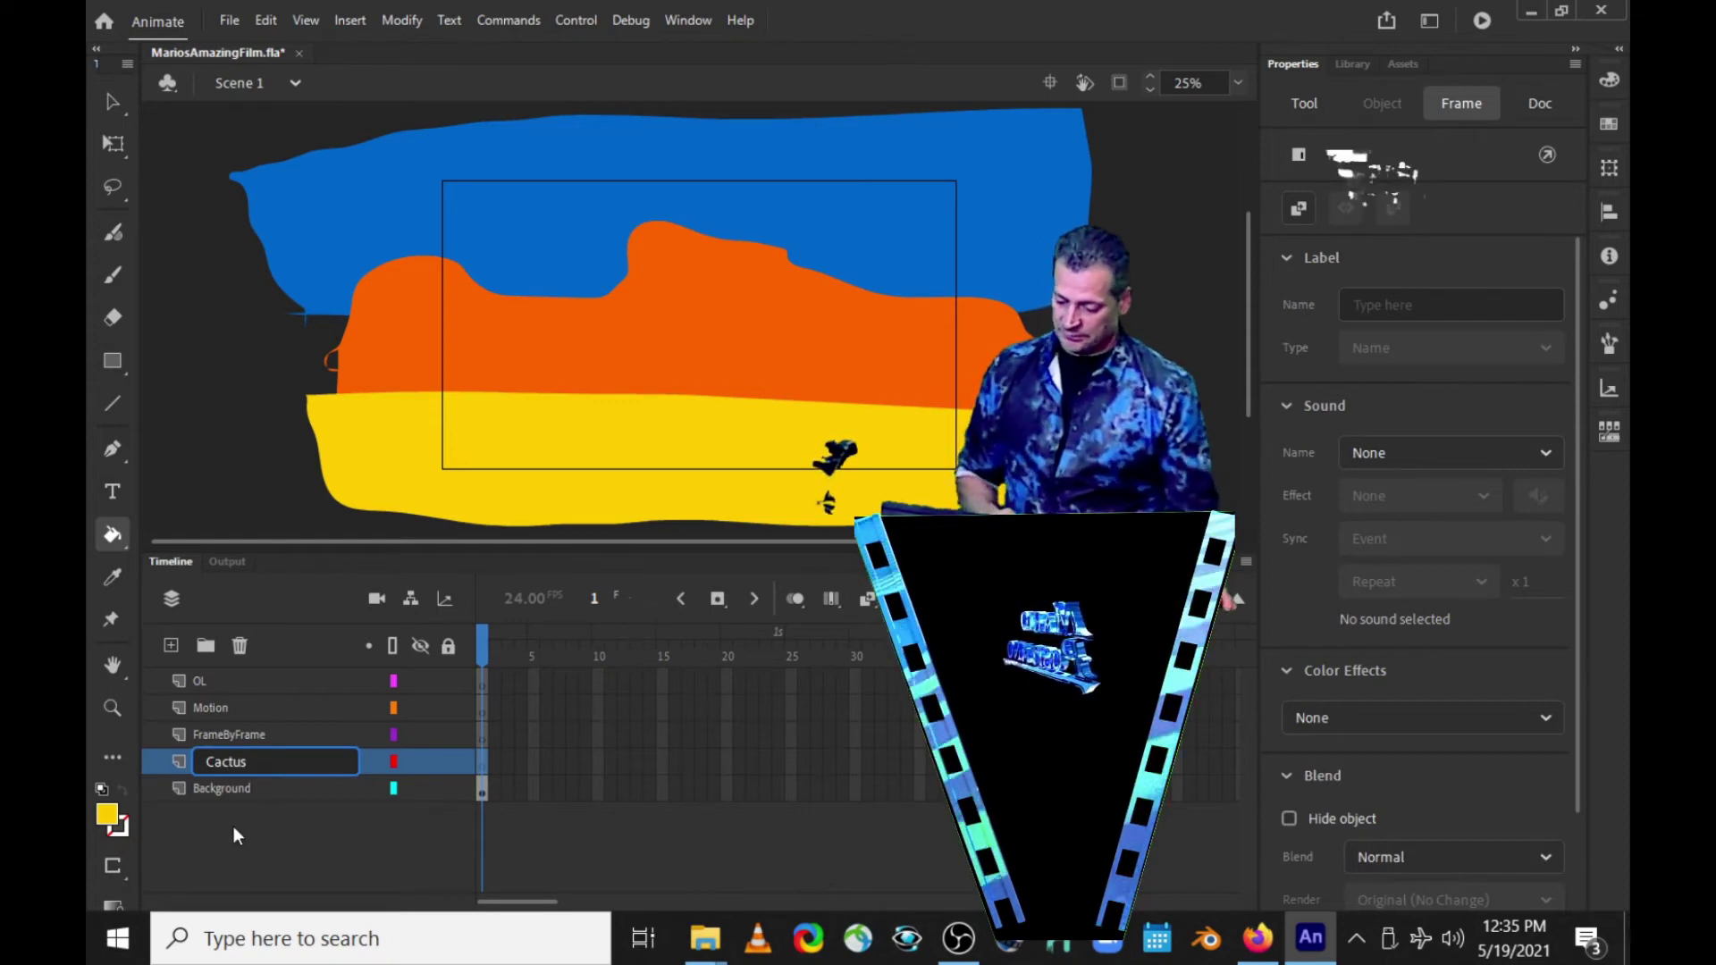
left_click(232, 830)
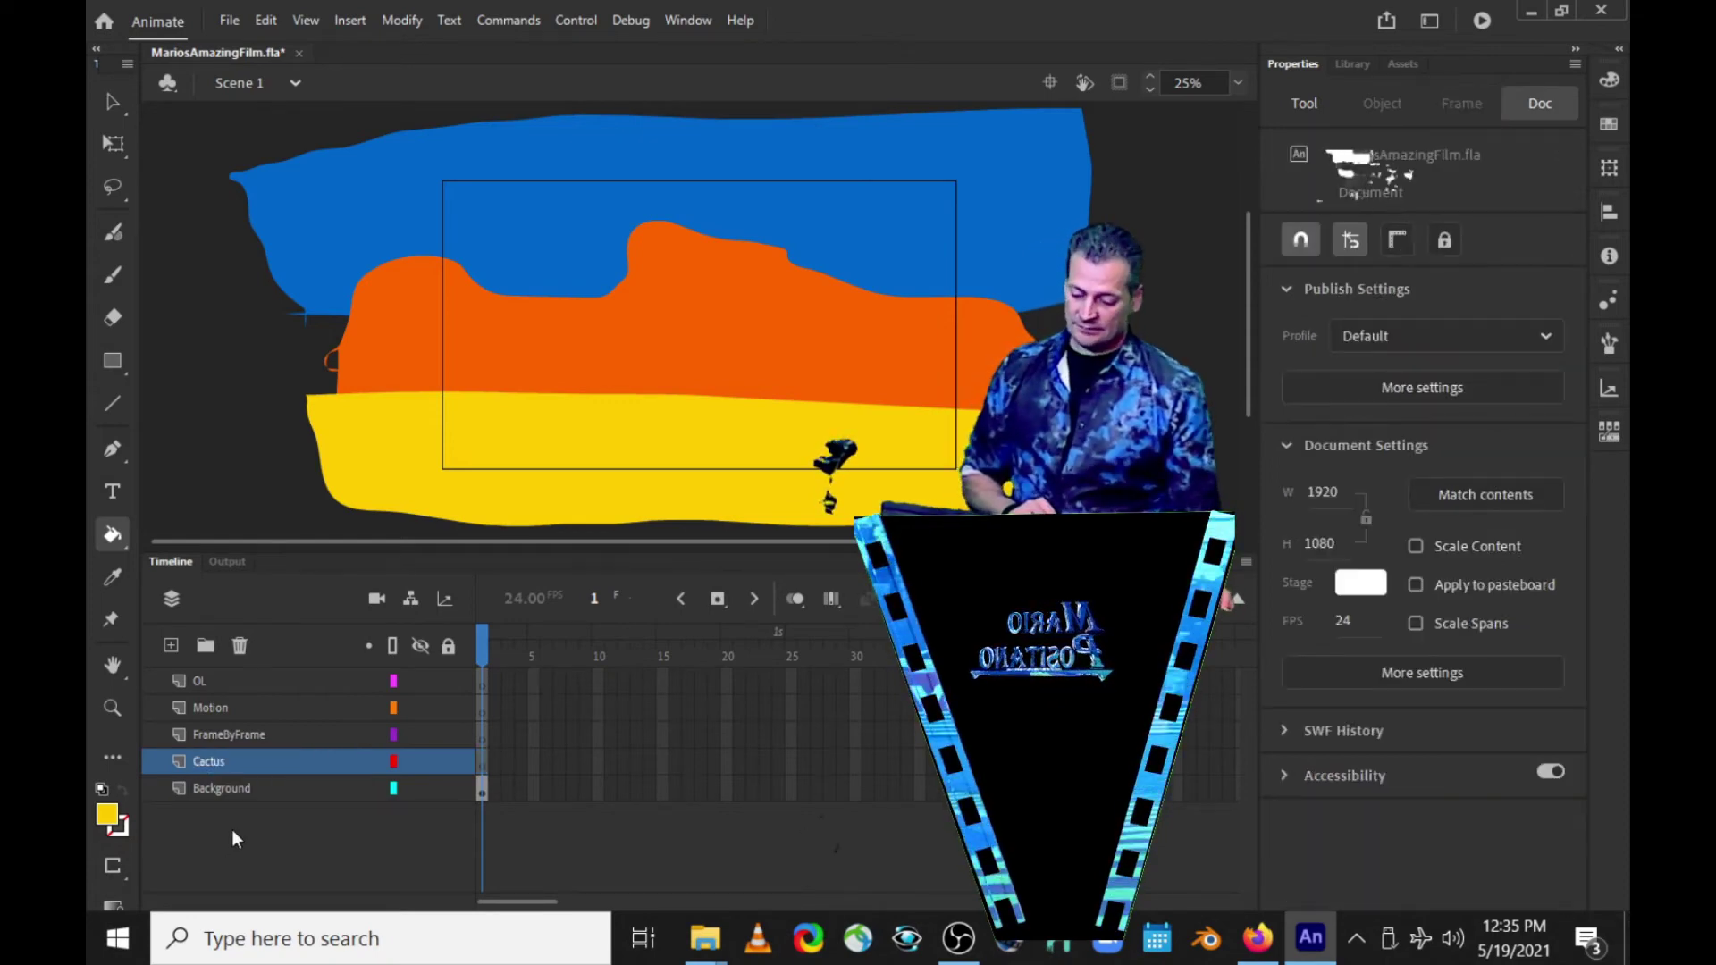
left_click(223, 759)
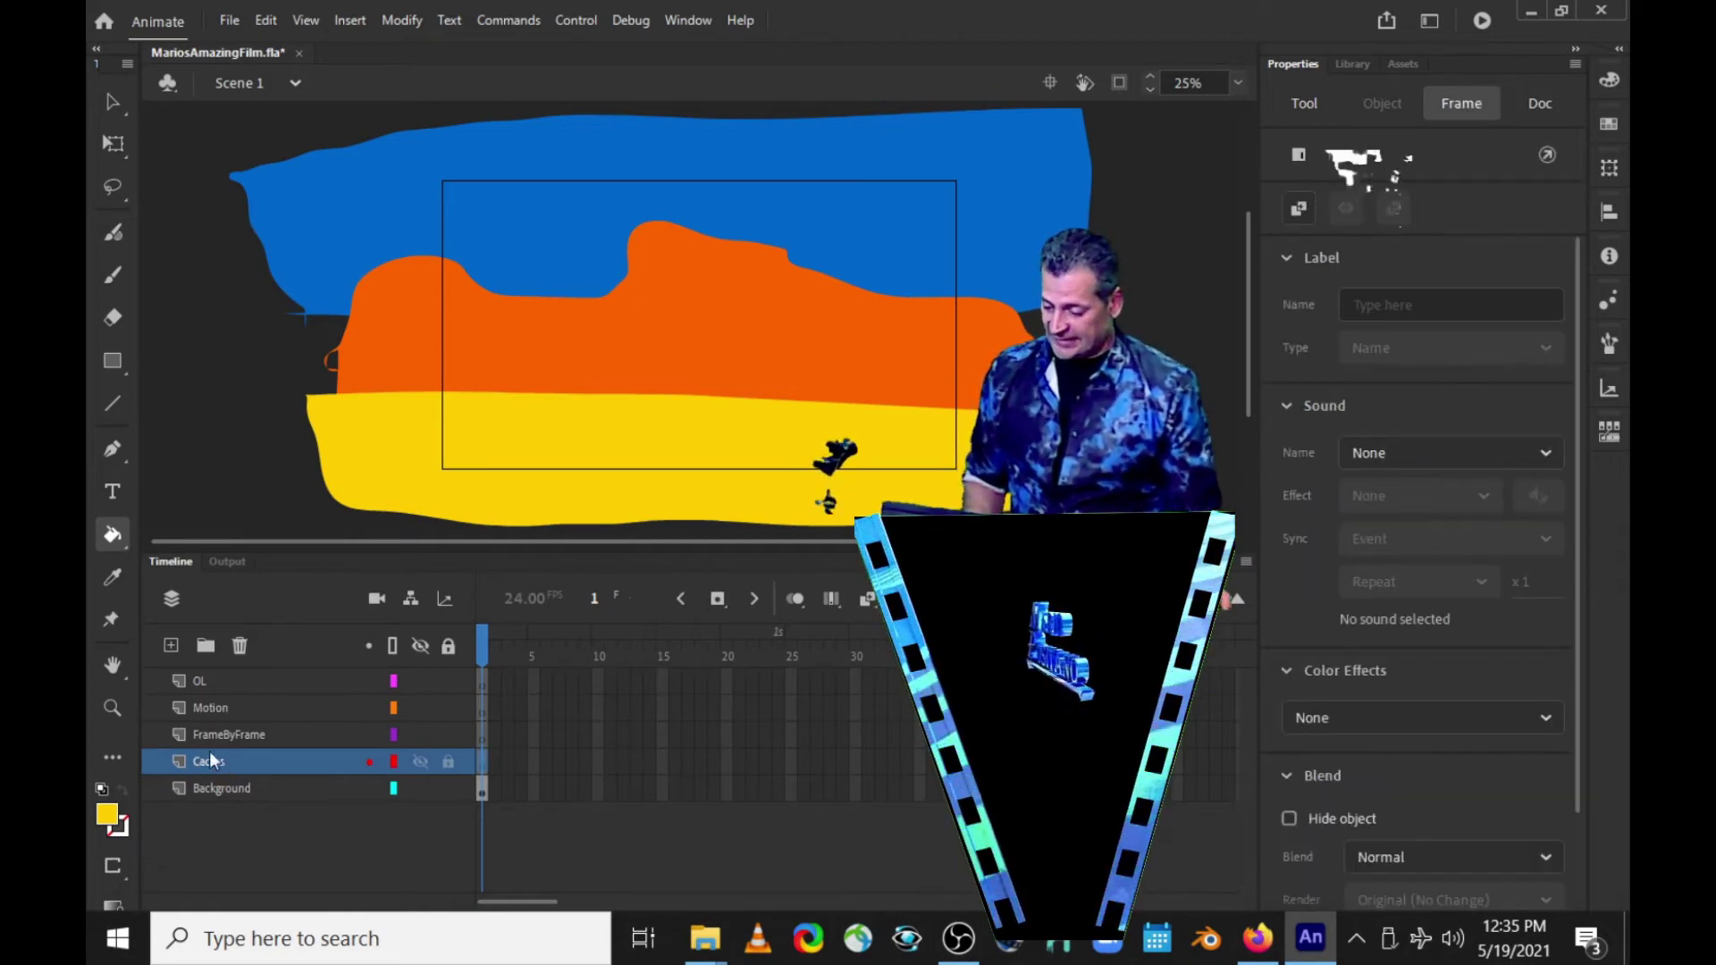
Step: Switch to the Classic Brush and set its fill colour to green
left_click(116, 271)
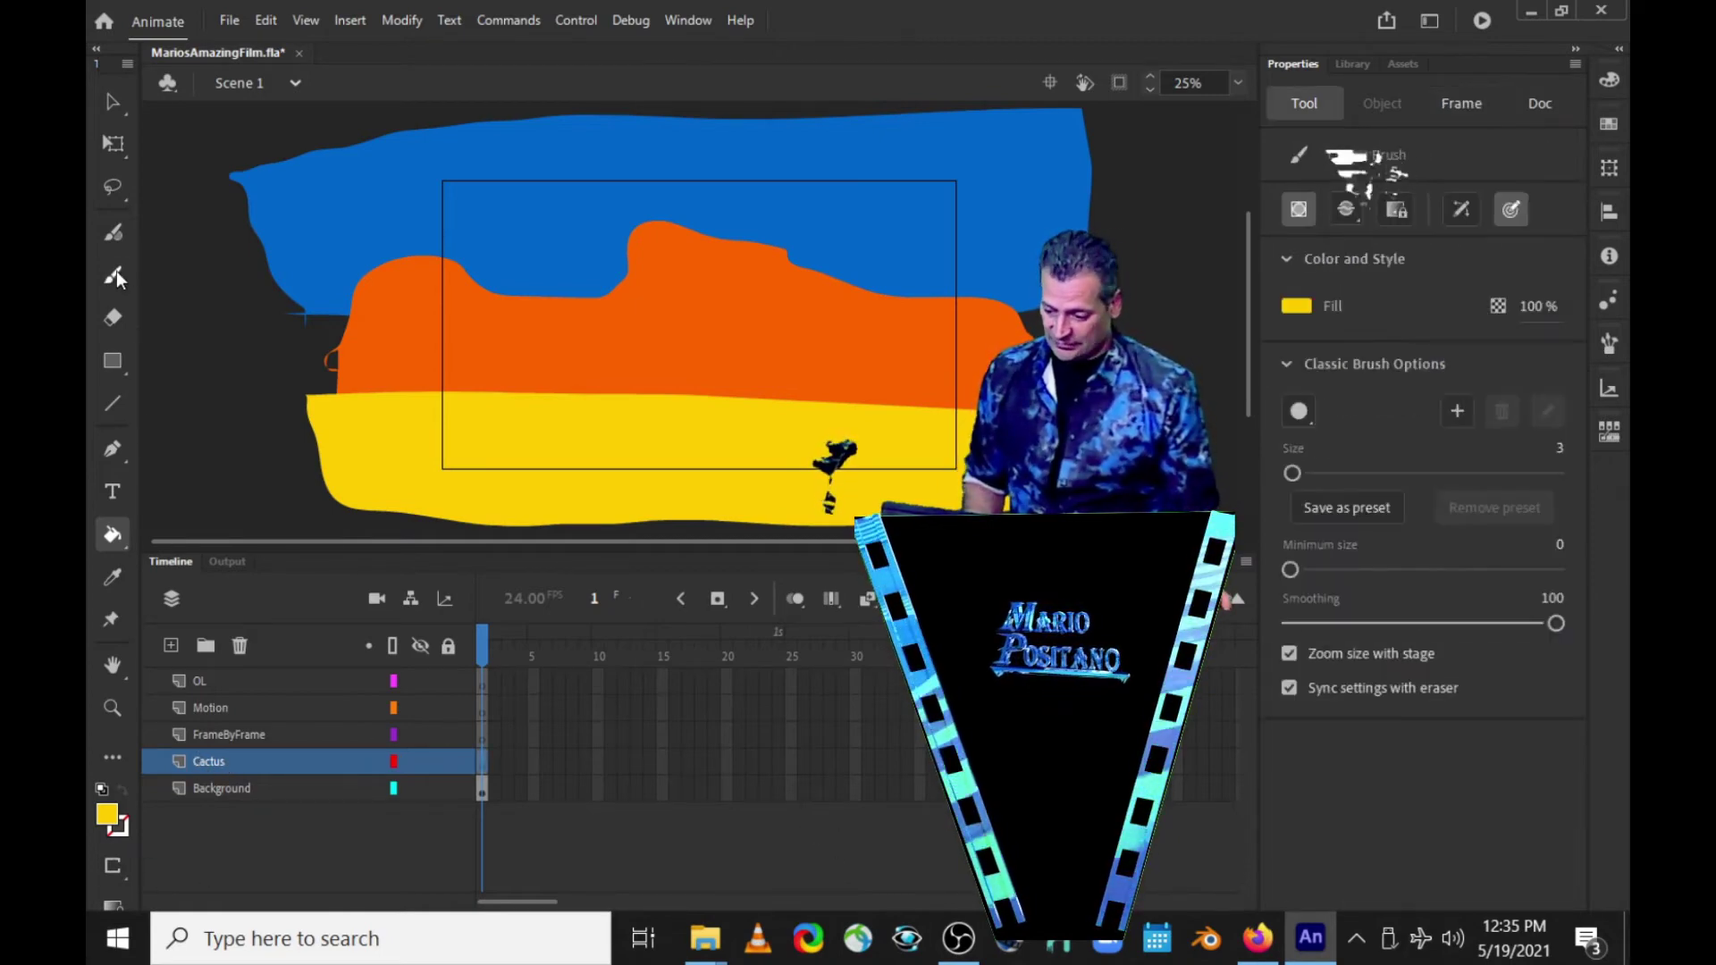
left_click(108, 815)
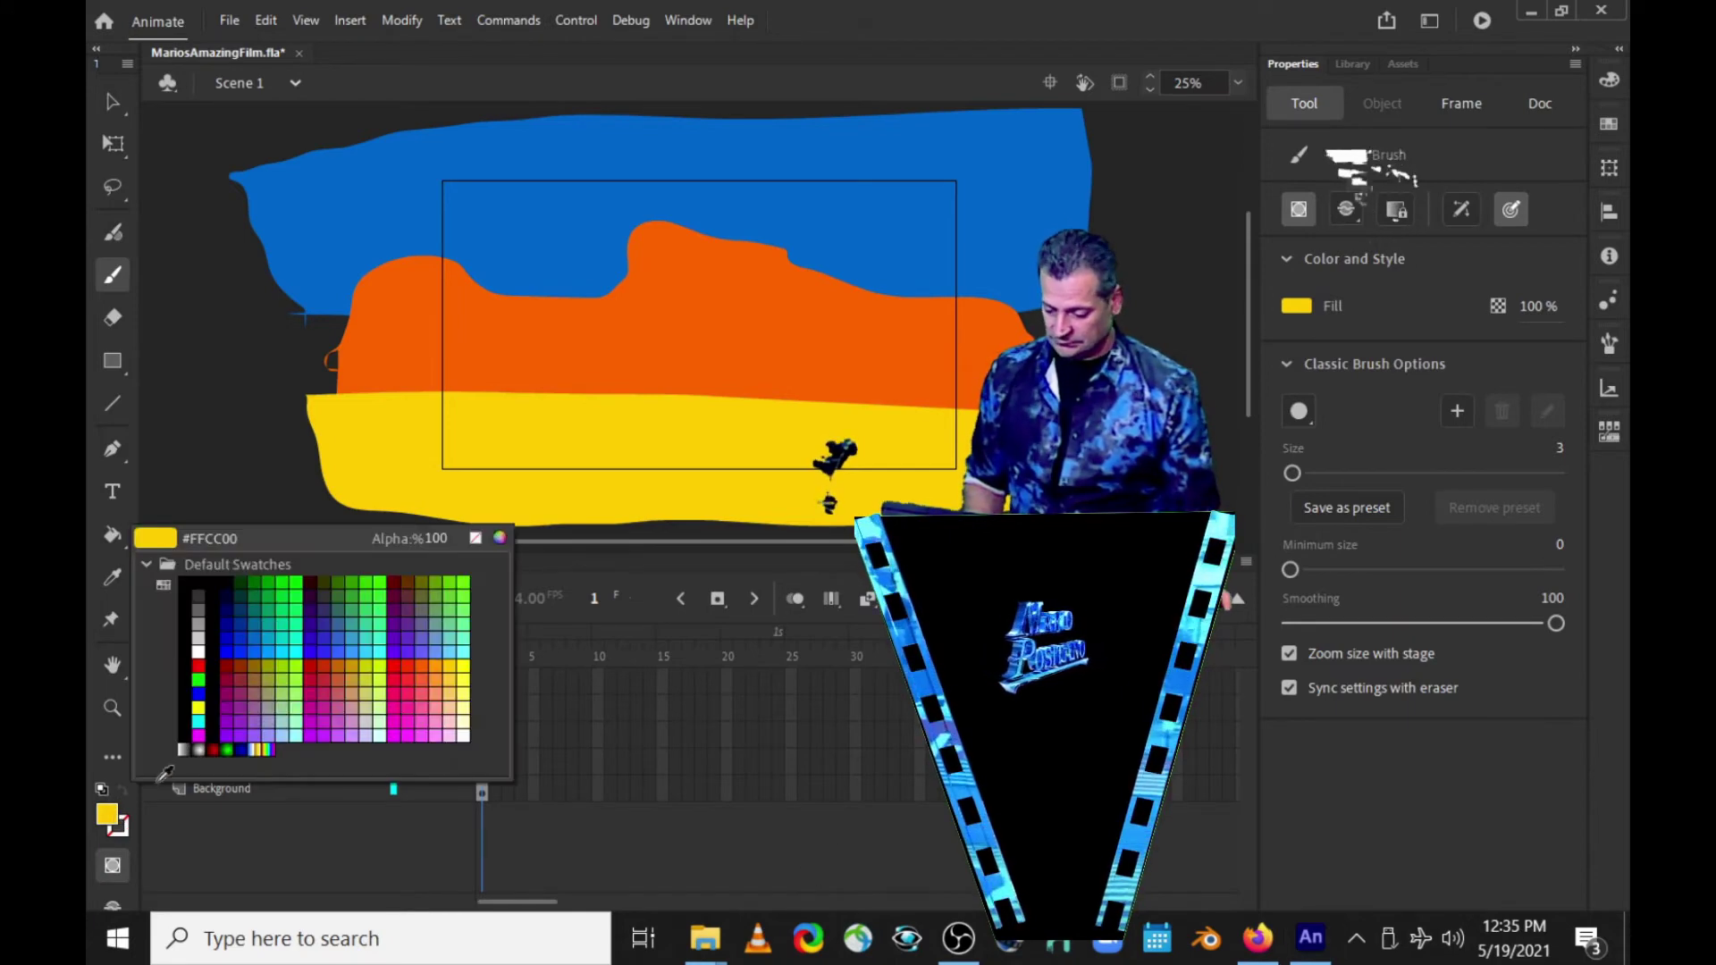
left_click(277, 576)
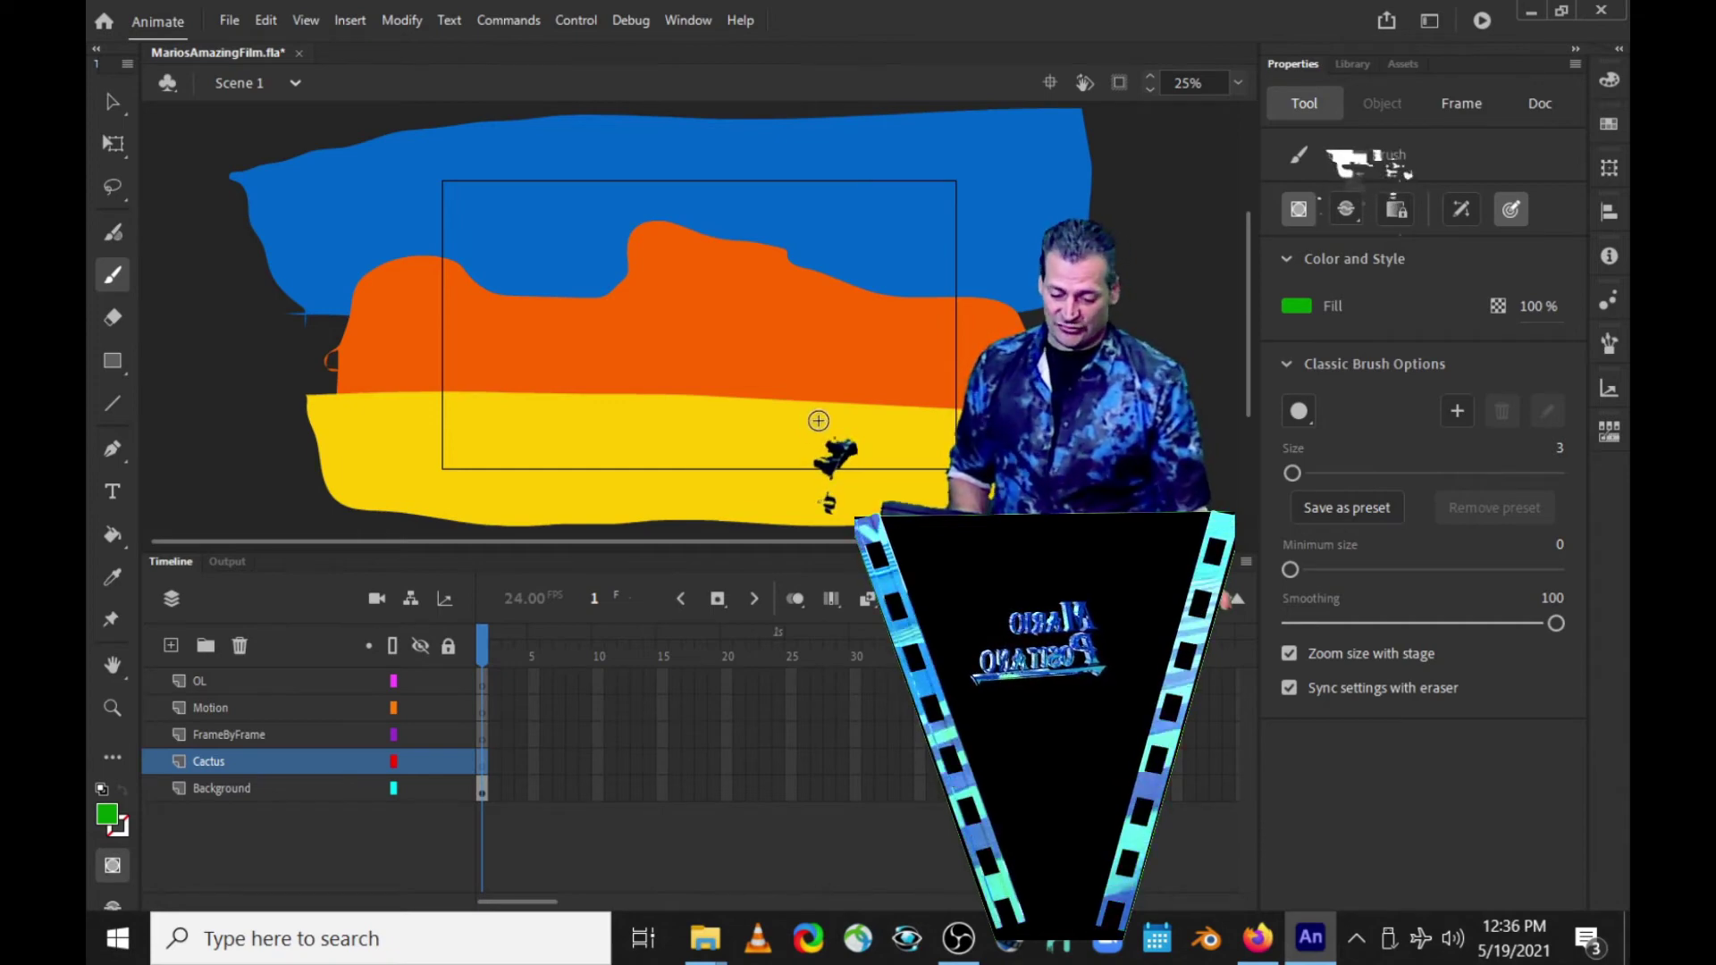
Step: Try brushing a cactus outline about 373 by 517 px across the hills and ground and filling it green, undoing both misplaced fills
left_click_drag(819, 391, 770, 346)
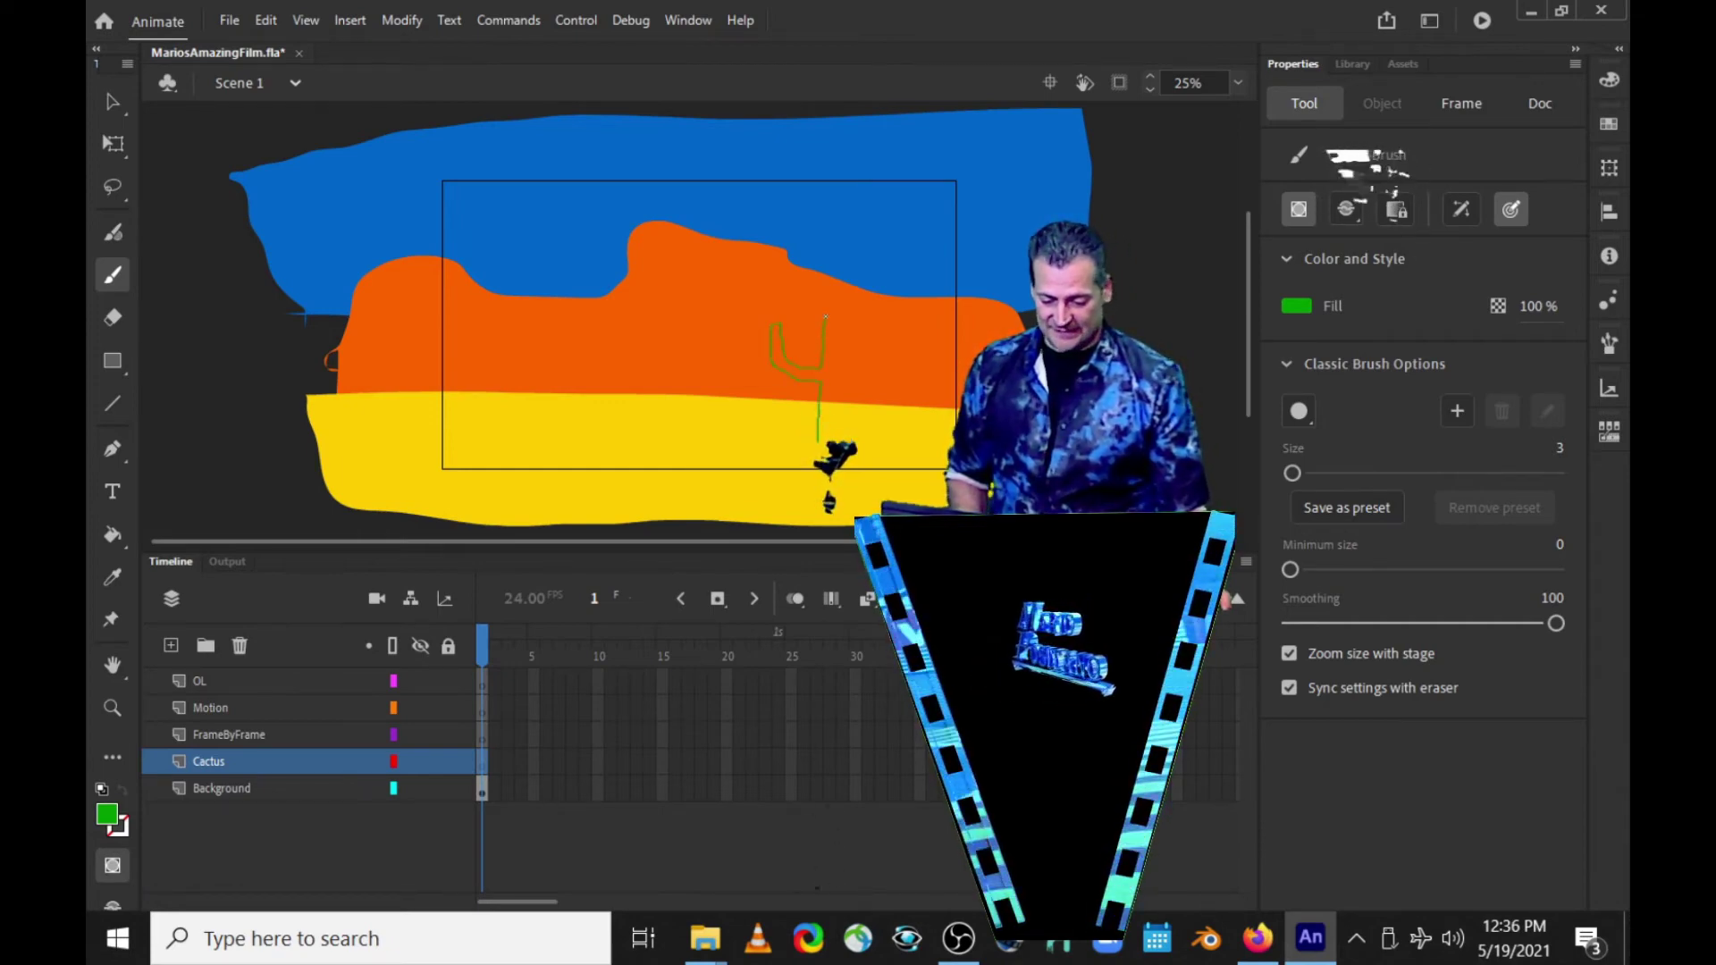
mouse_move(845, 345)
left_mouse_down()
mouse_move(869, 338)
mouse_move(837, 440)
left_mouse_up()
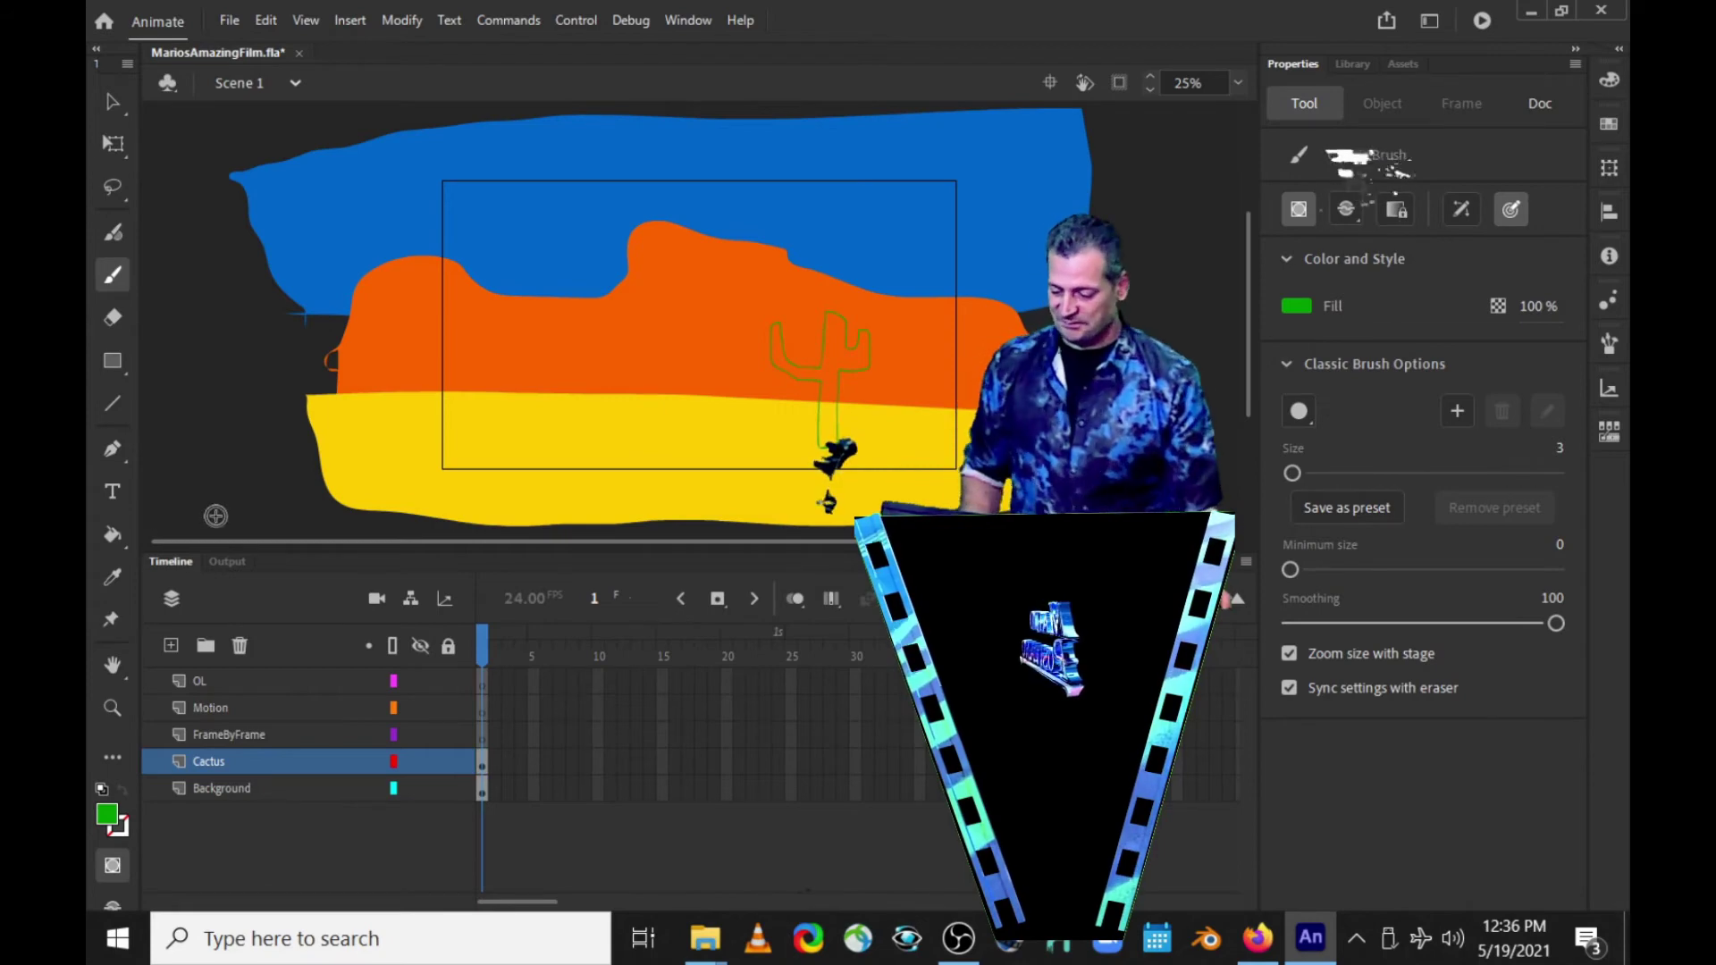
left_click(113, 533)
left_click(825, 415)
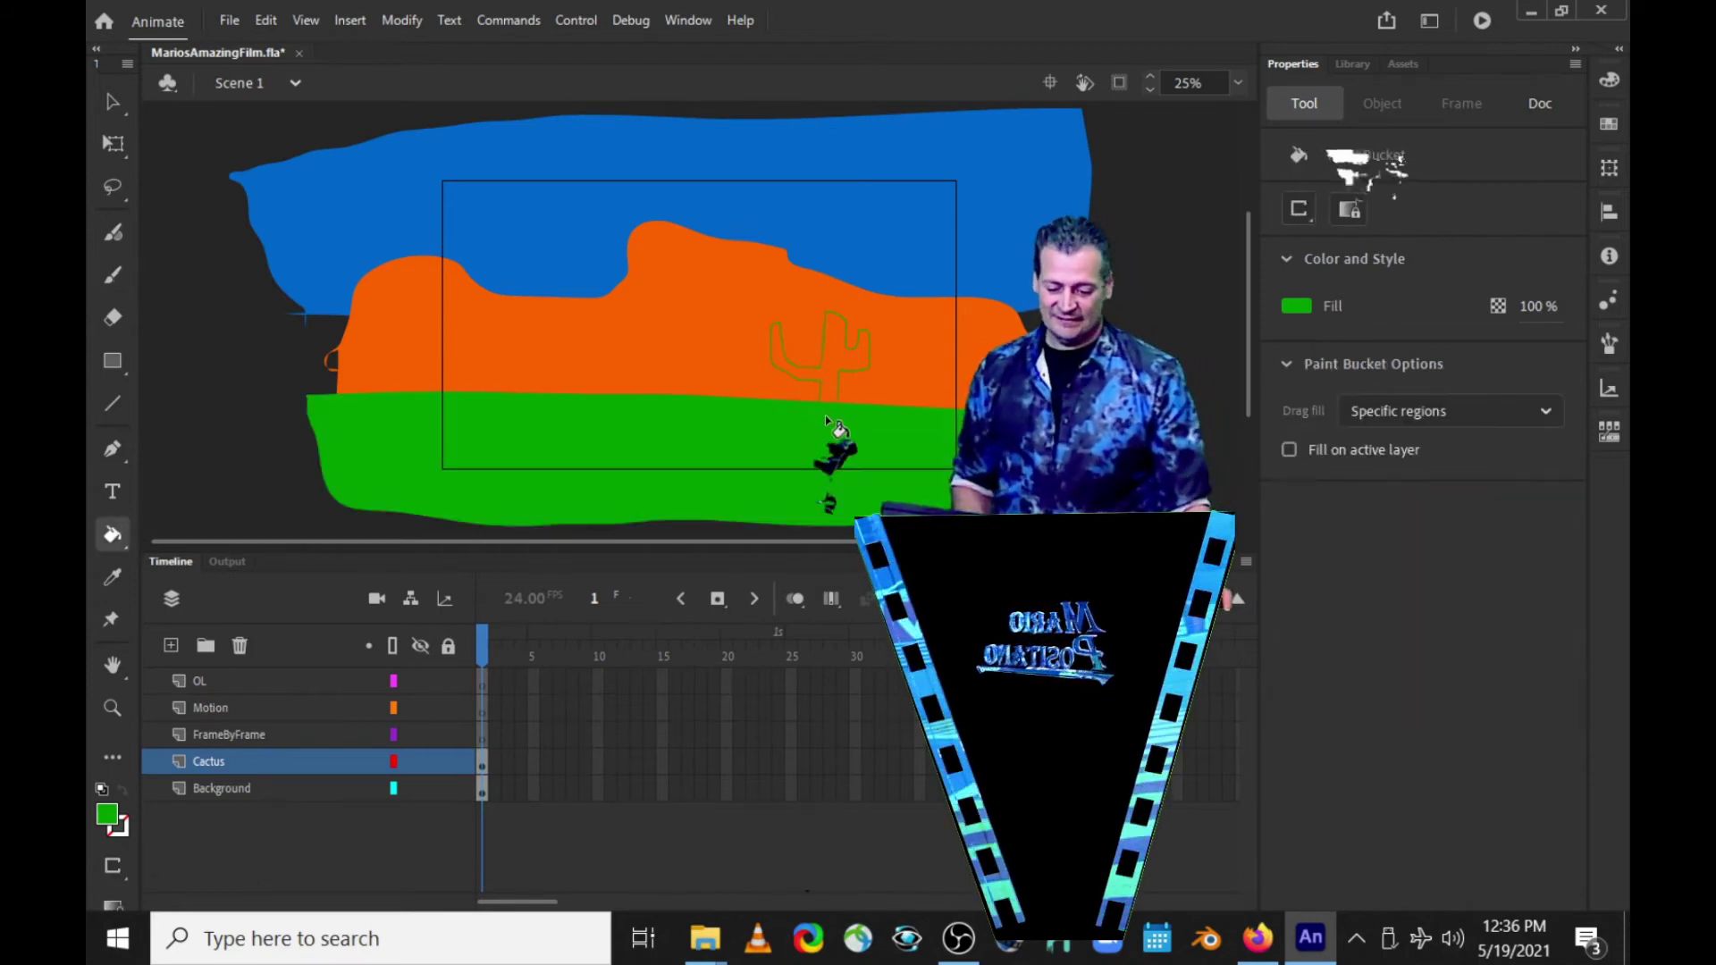
key("ctrl+z")
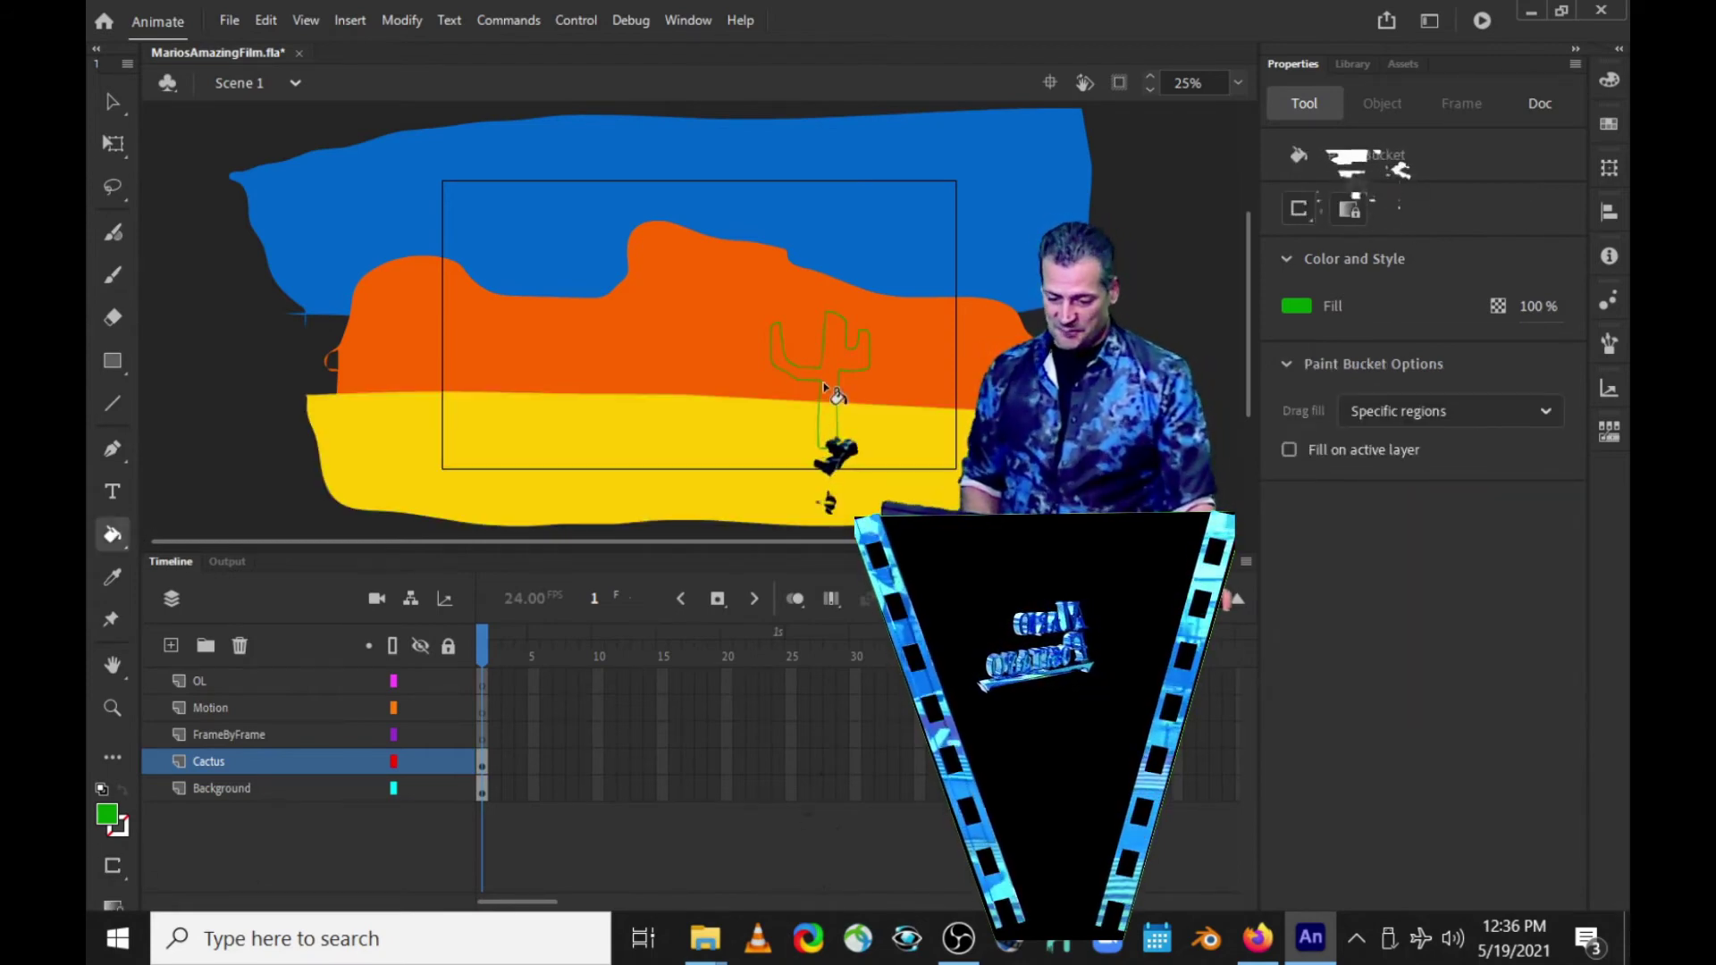
left_click(836, 384)
key("ctrl+z")
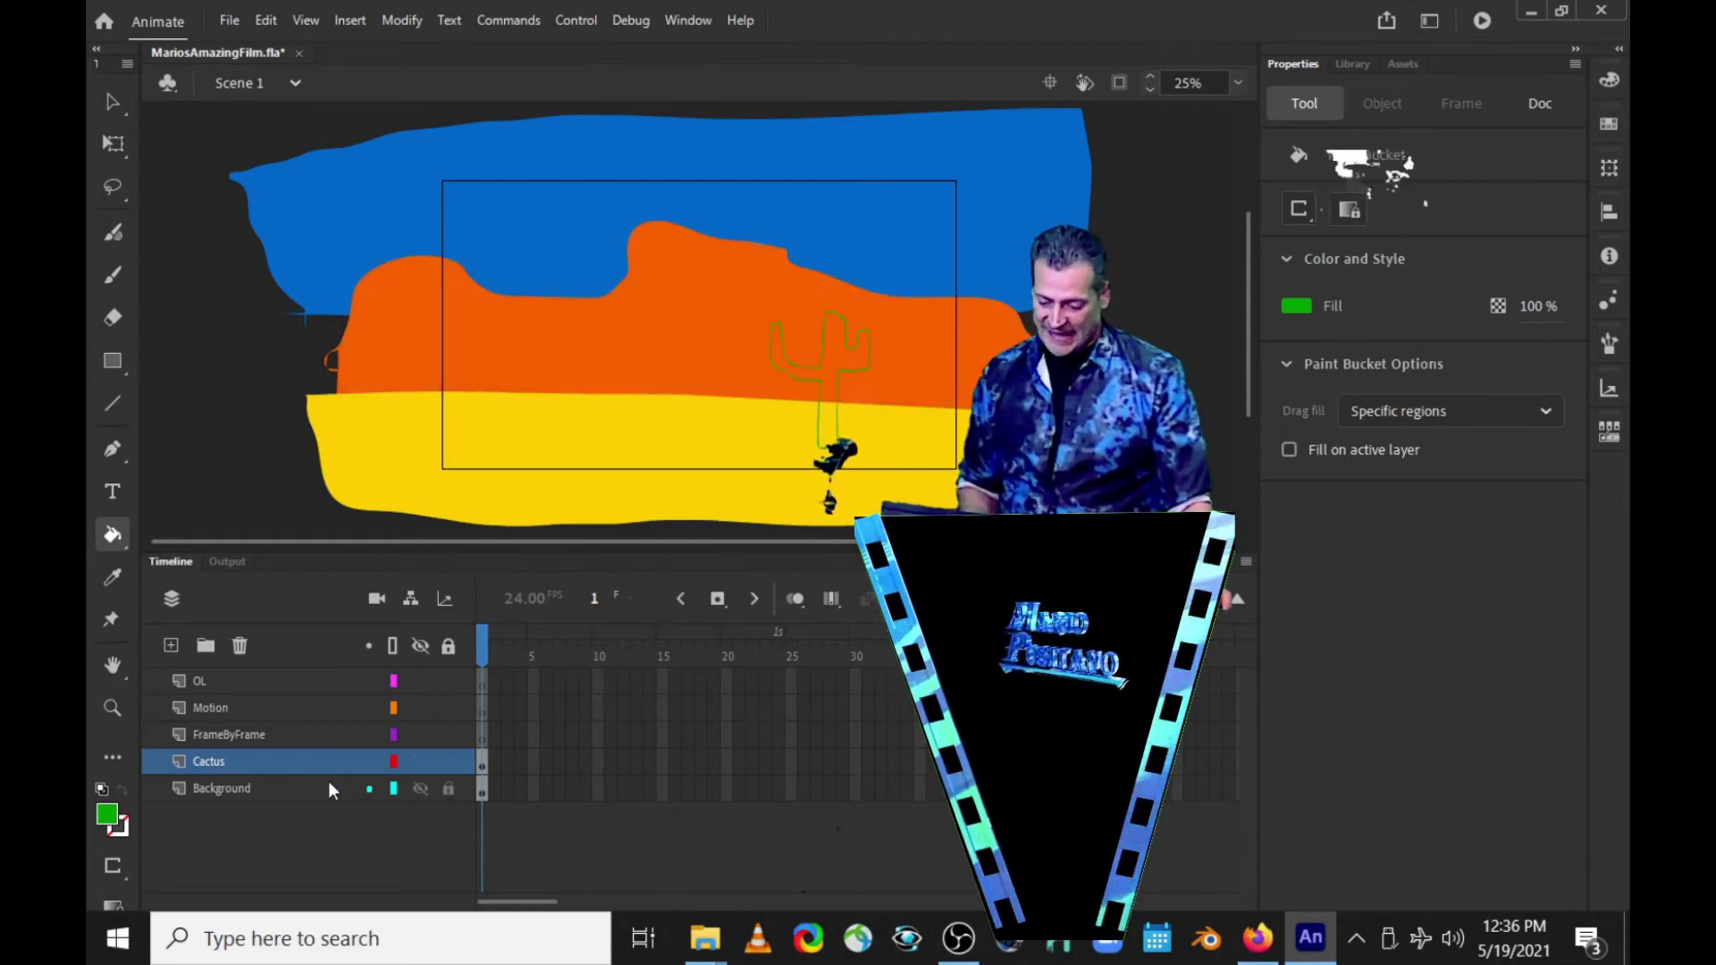
Step: Lock the Background layer, make the Cactus layer active and fill the cactus outline with green
left_click(375, 788)
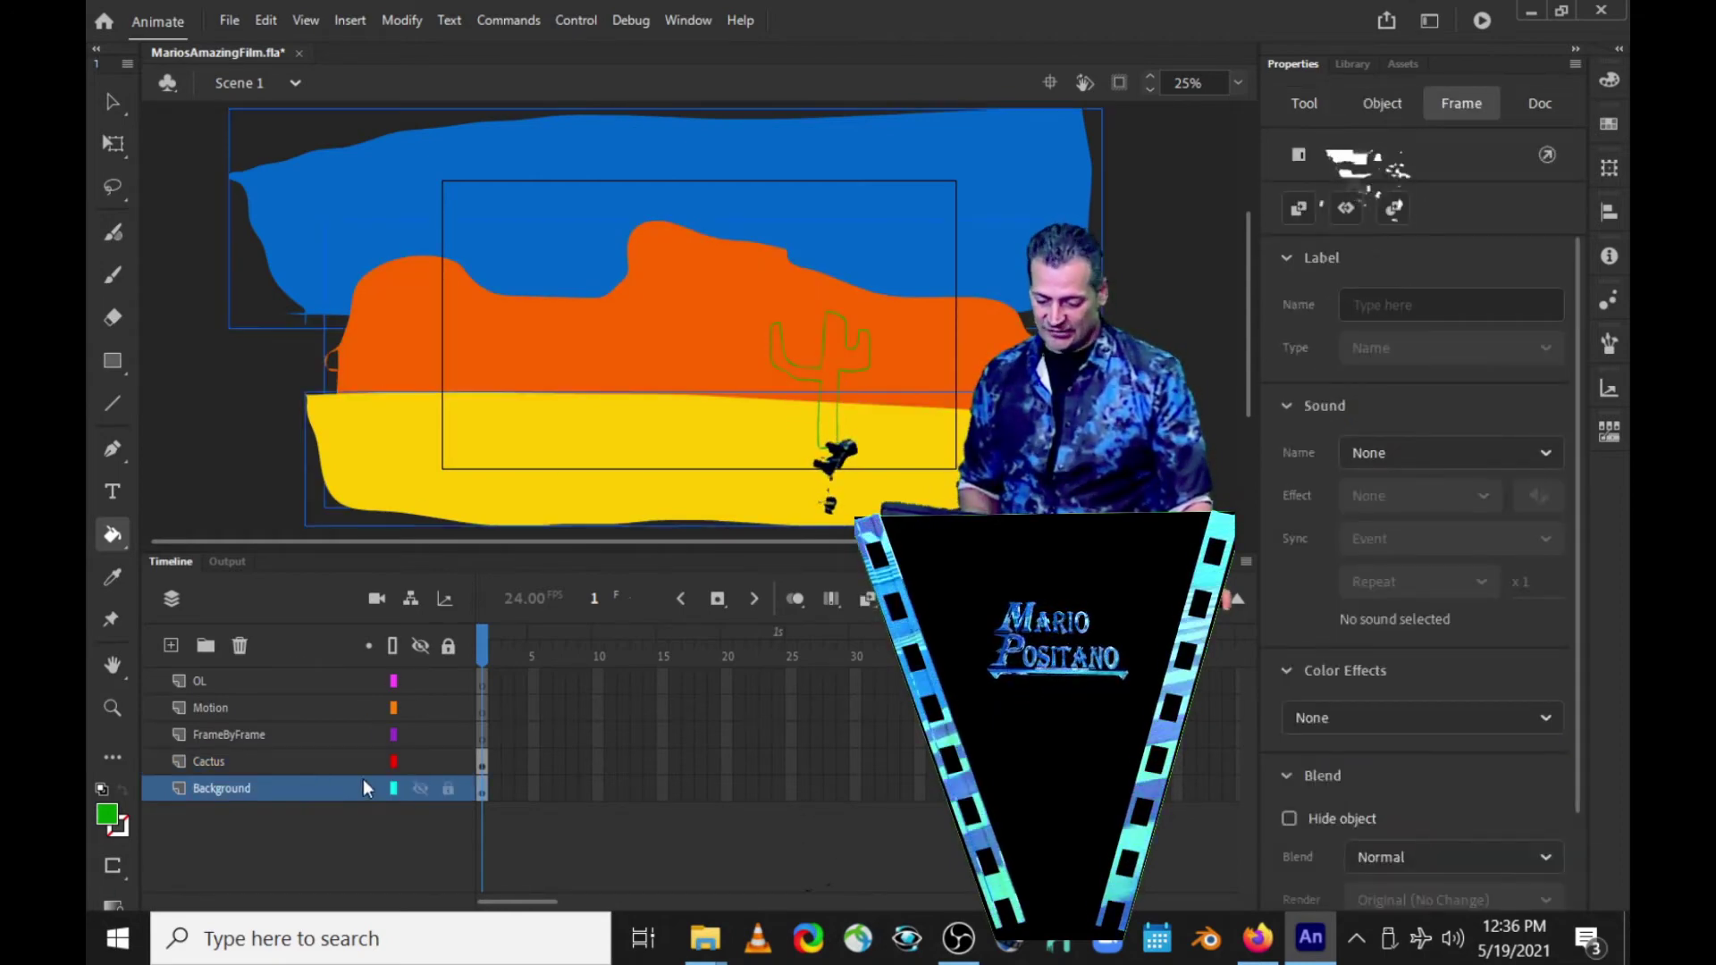
left_click(448, 790)
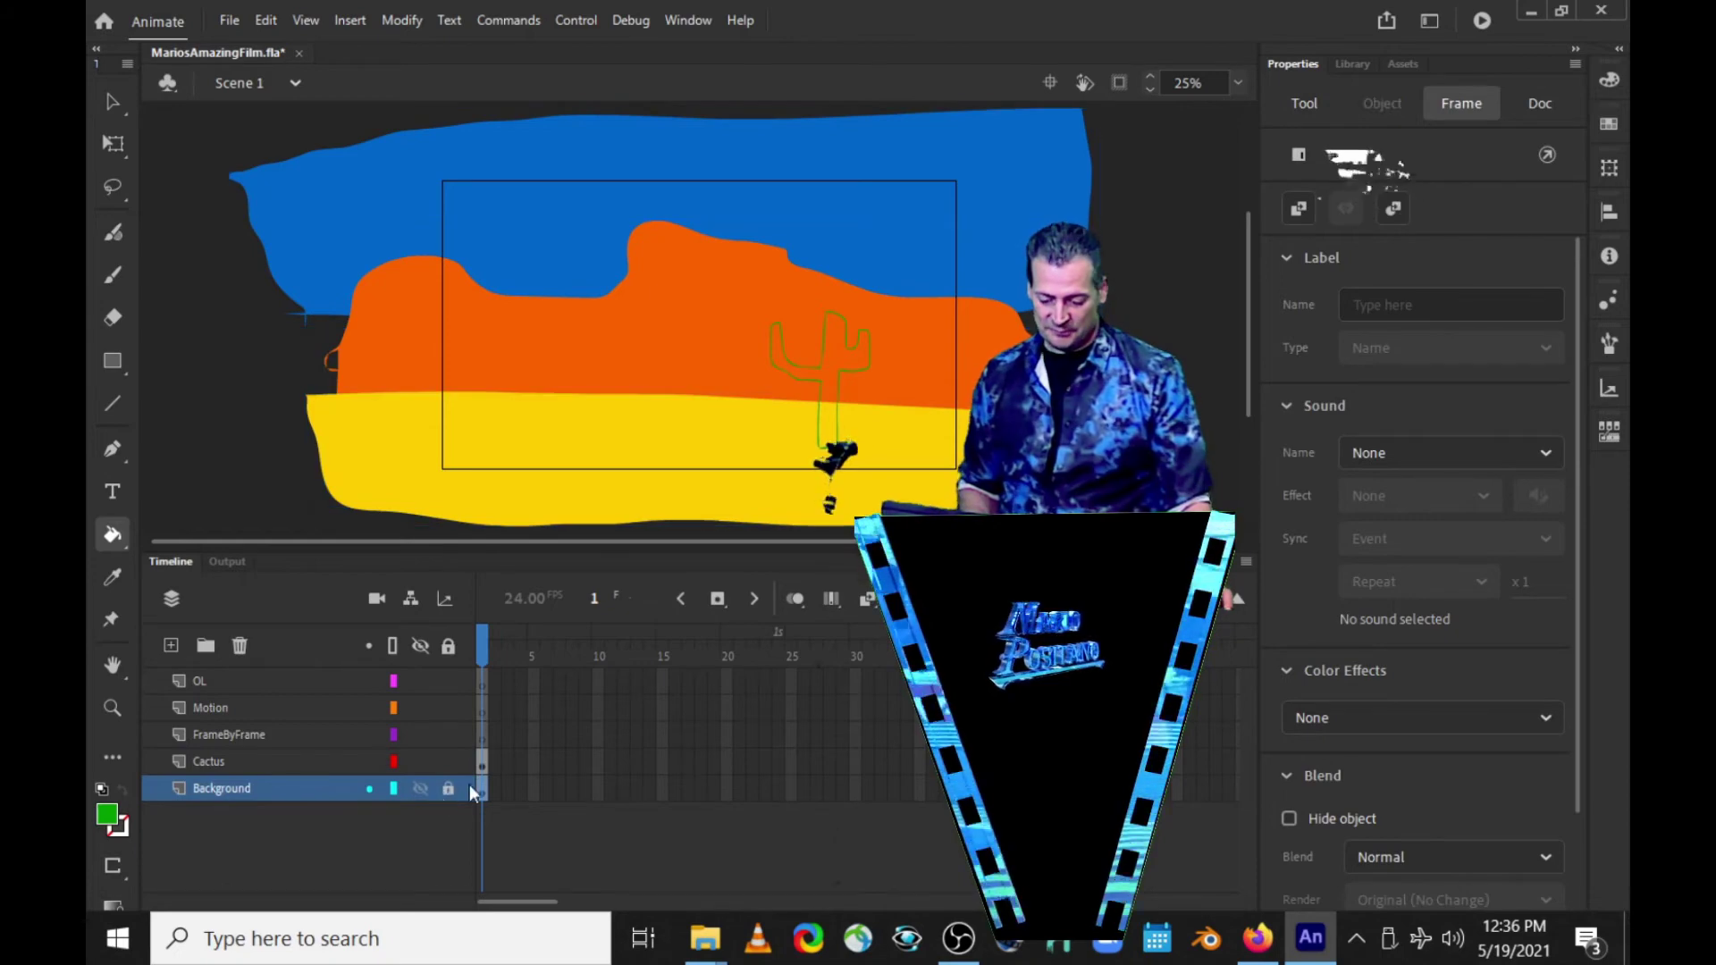
left_click(263, 761)
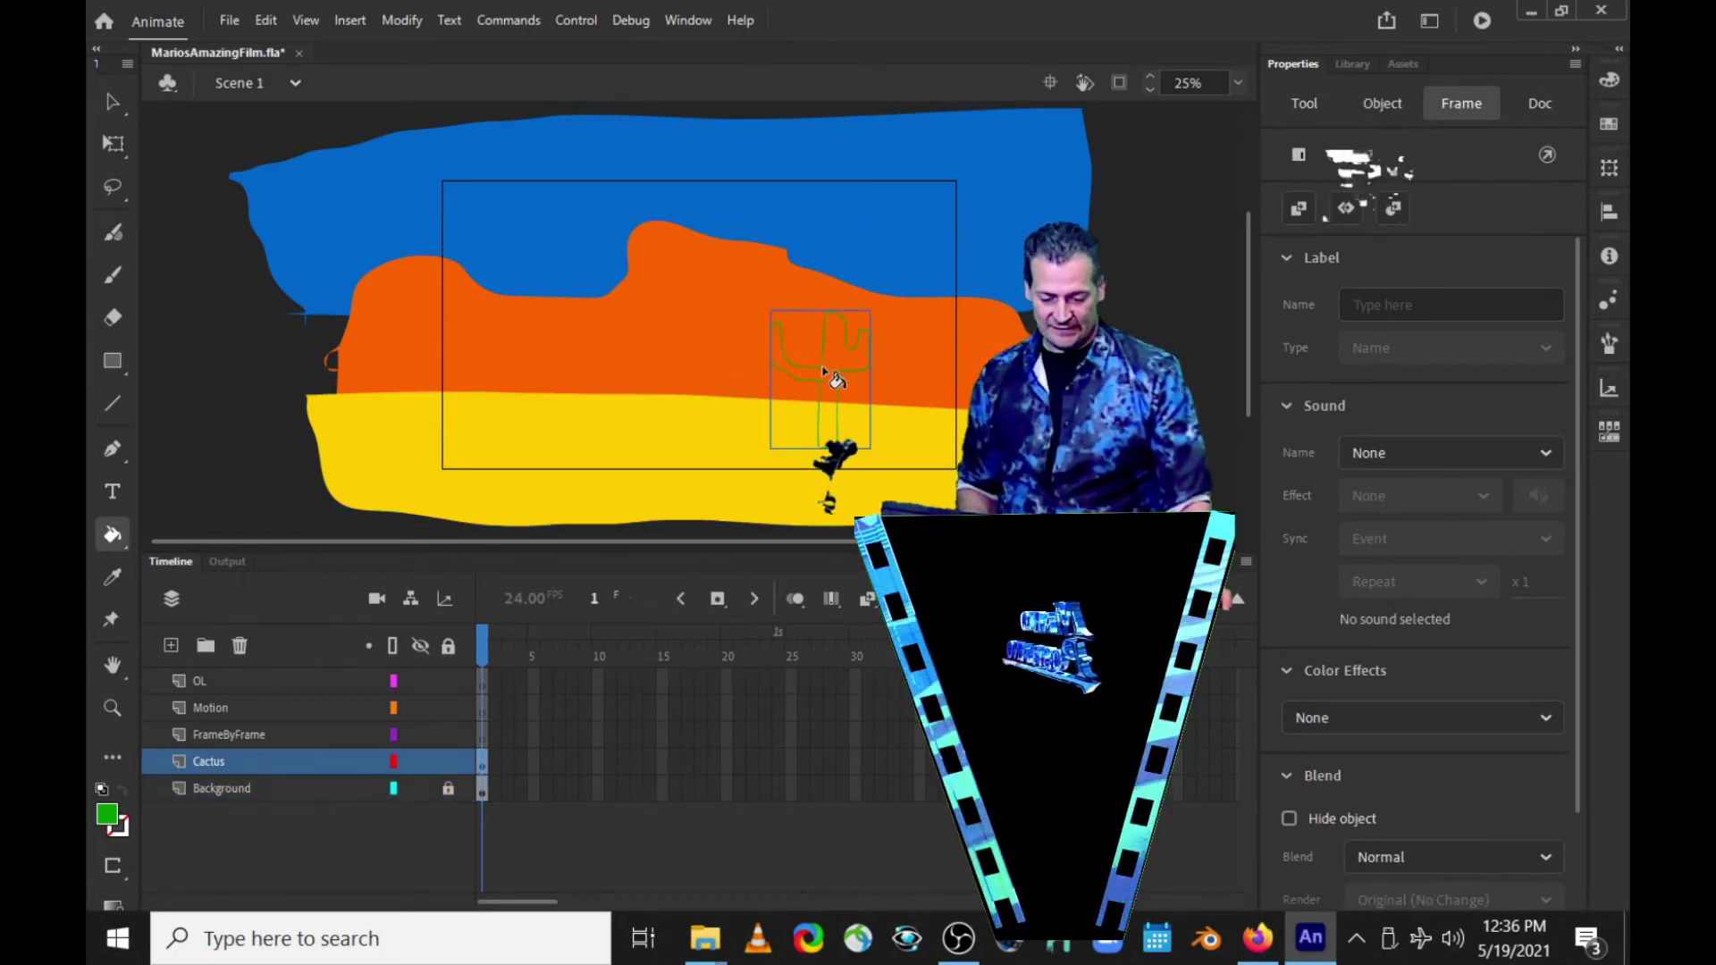
left_click(836, 368)
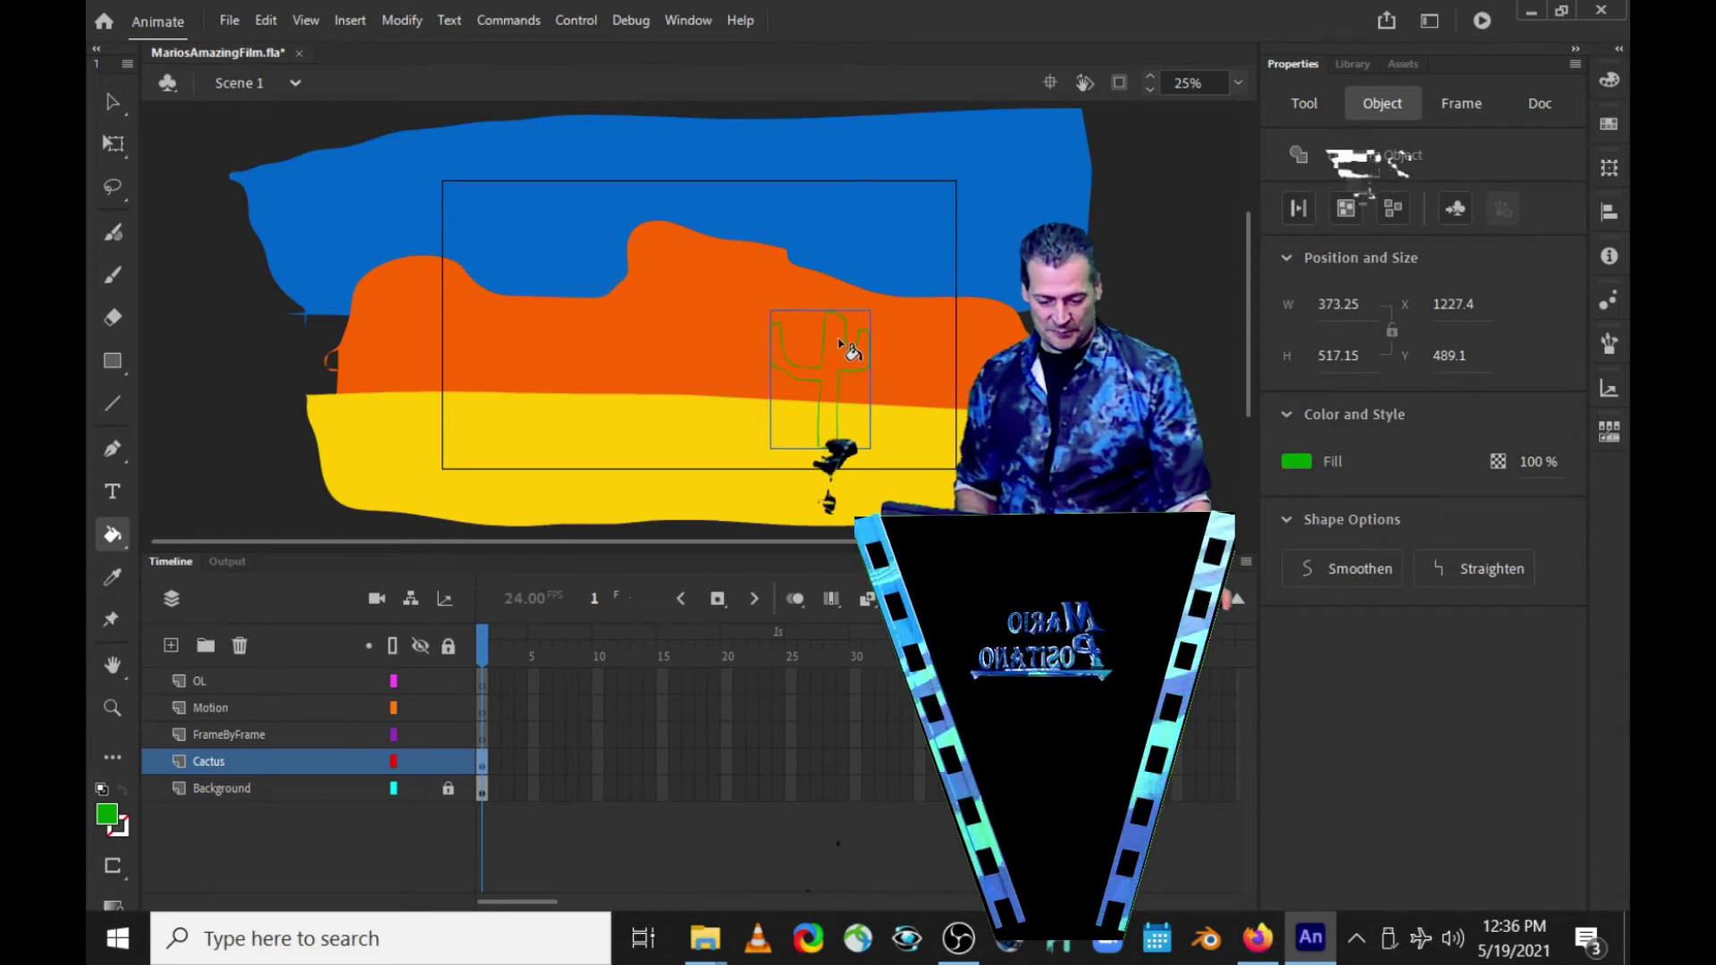
left_click(844, 341)
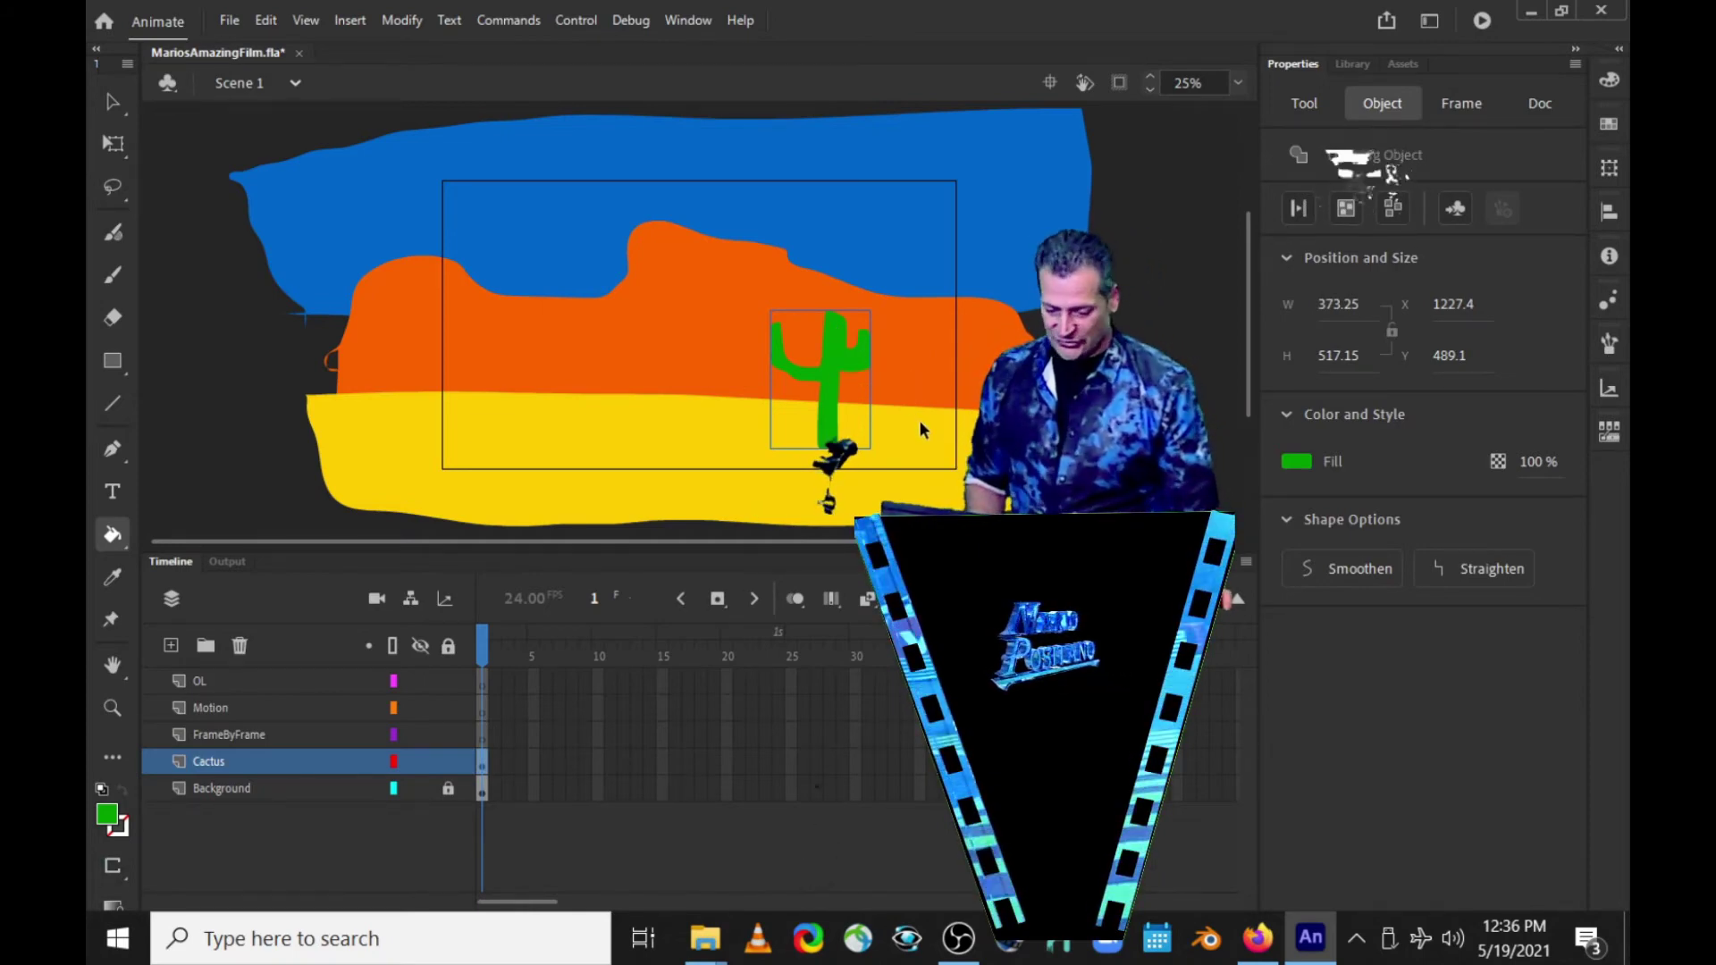
Step: Undo the cactus fill, the Background lock, the cactus outline and the creation of the Cactus layer
key("ctrl+z")
key("ctrl+z")
key("ctrl+z")
key("ctrl+z")
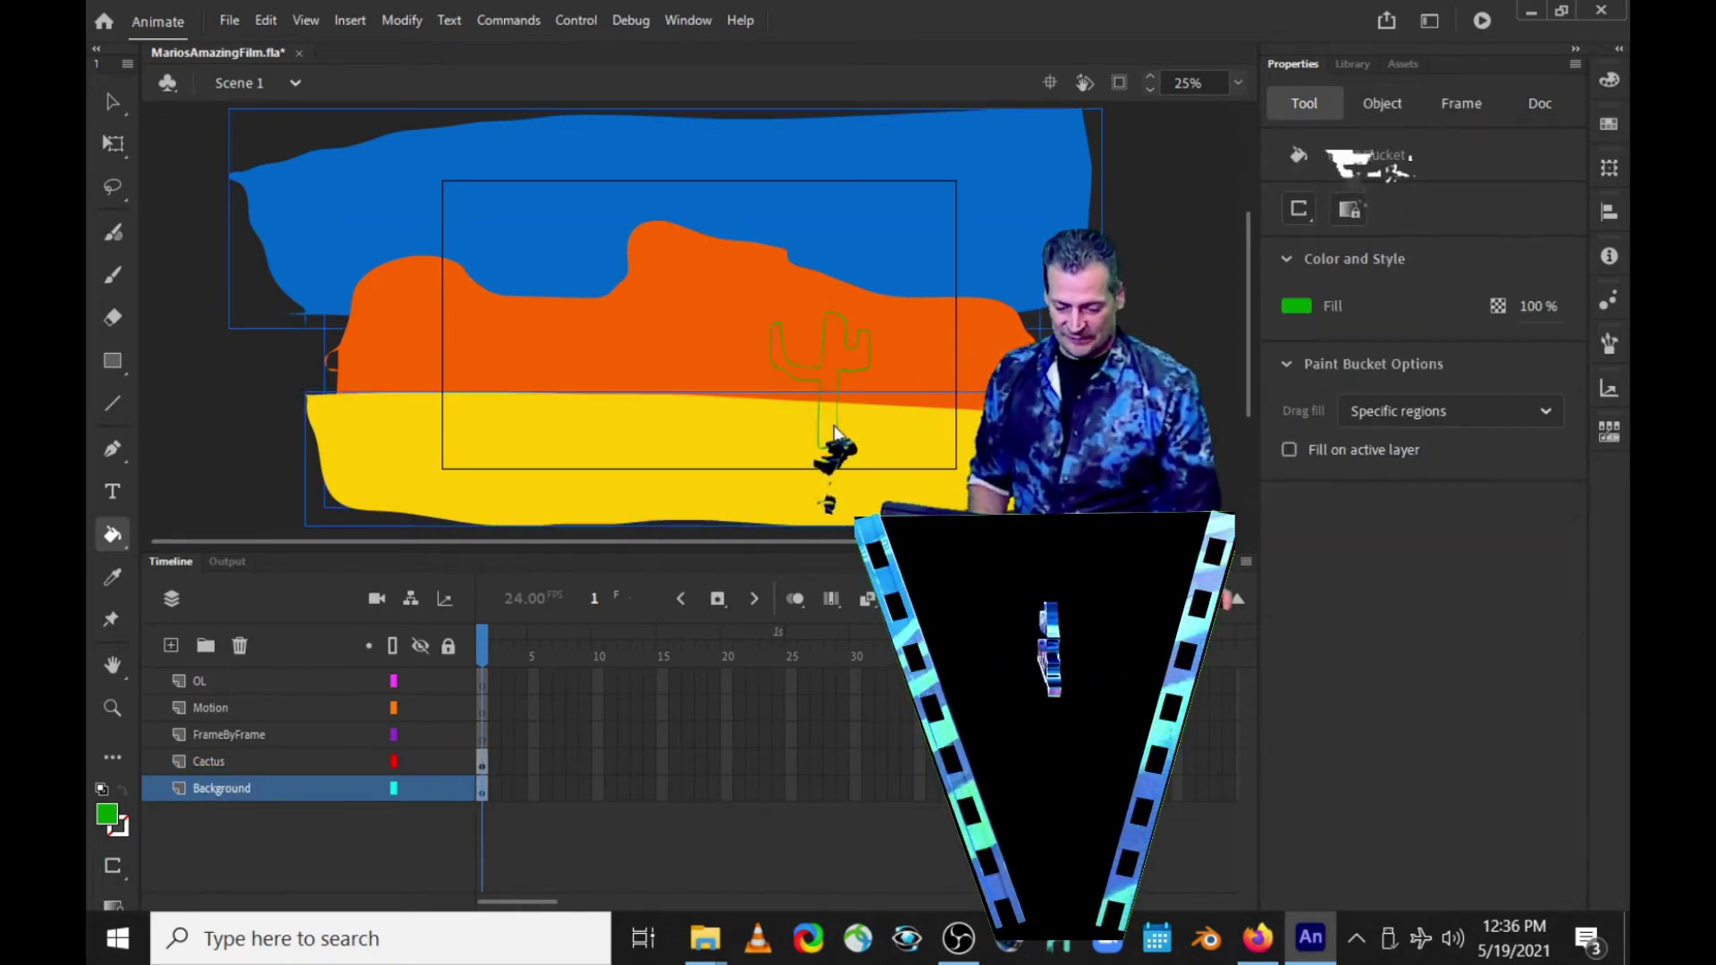
key("ctrl+z")
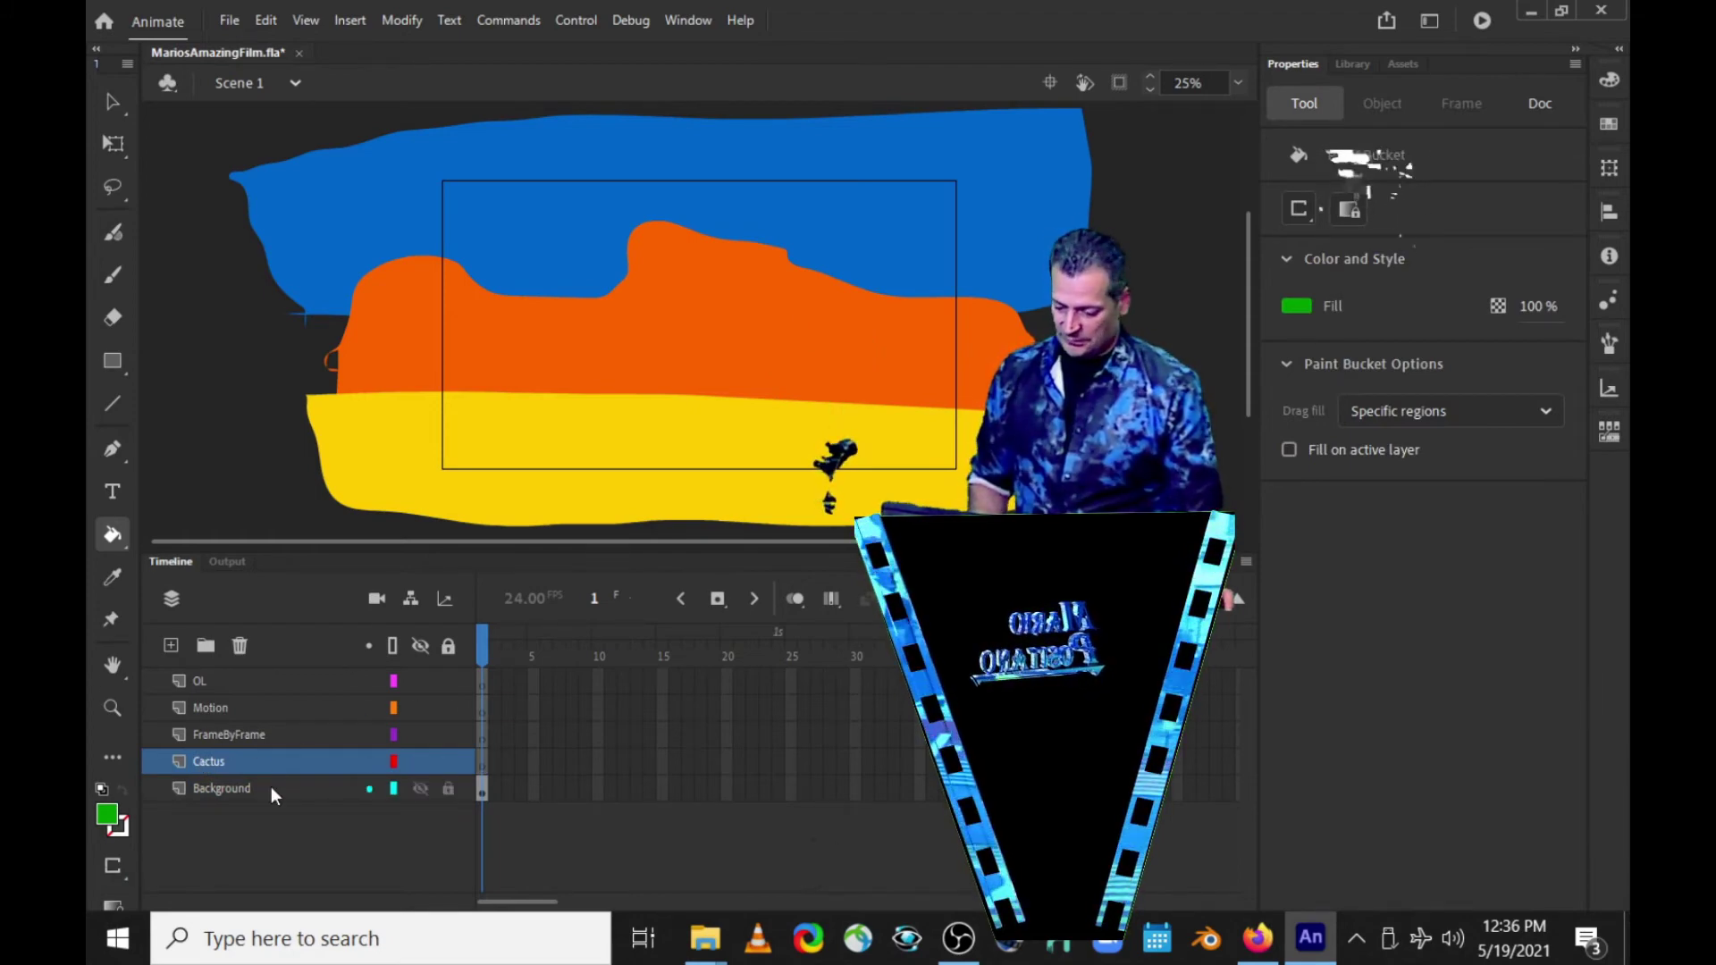
key("ctrl+z")
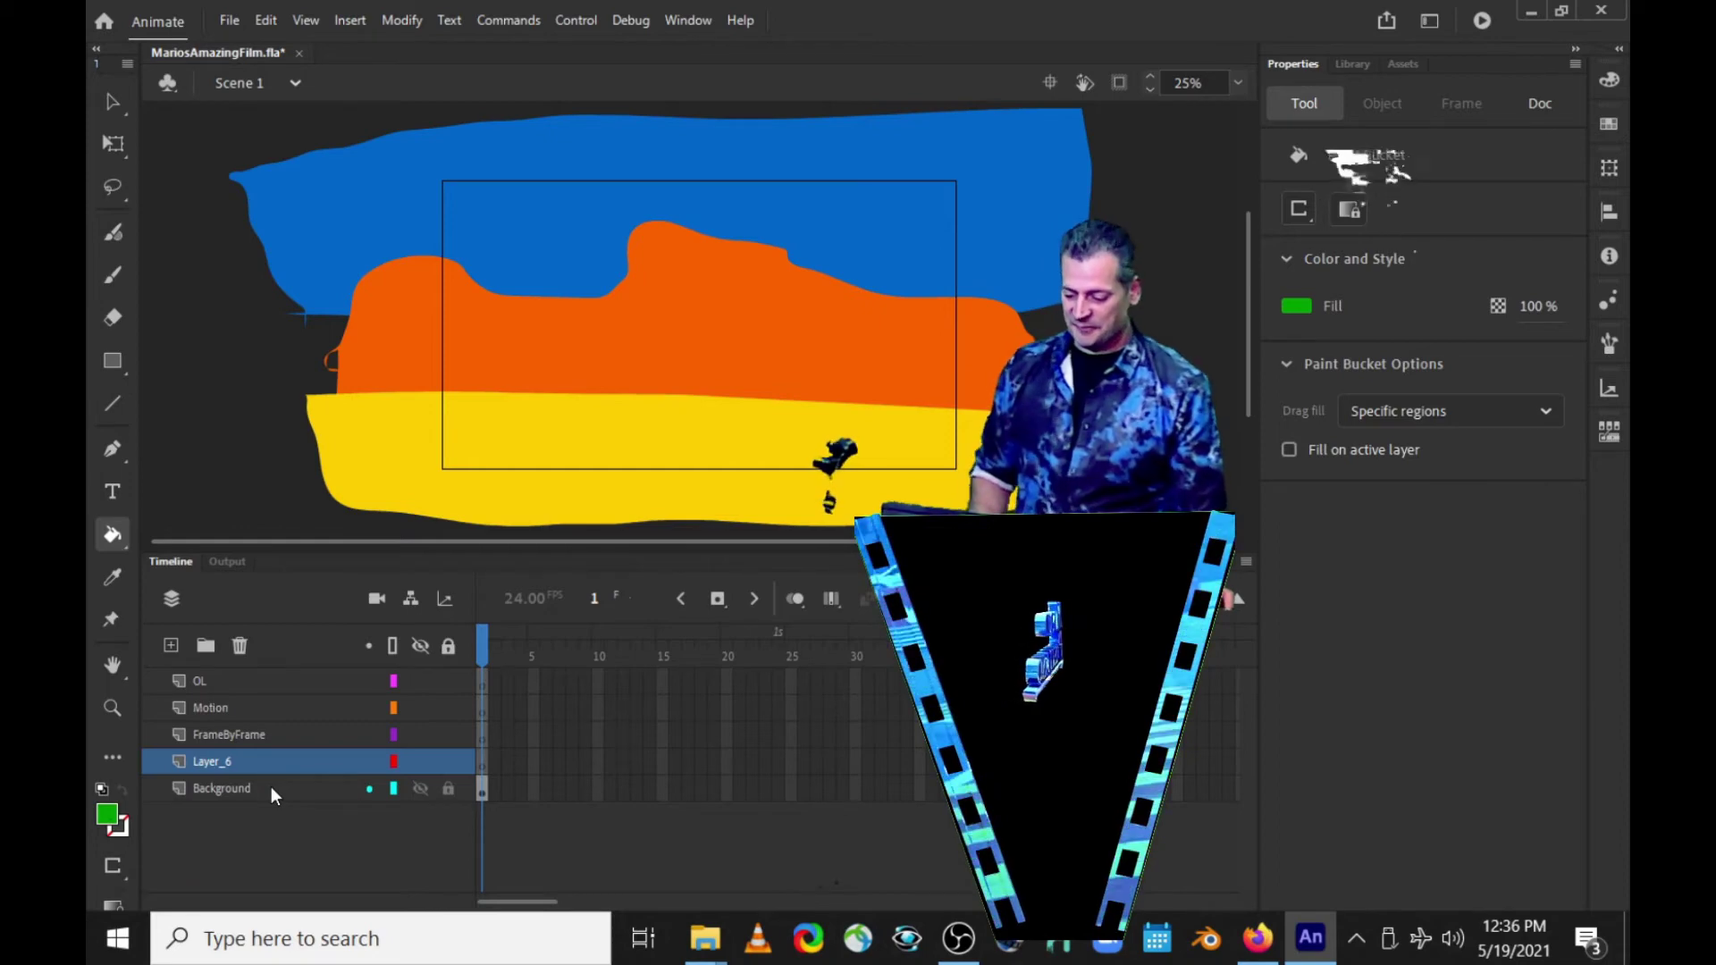
key("ctrl+z")
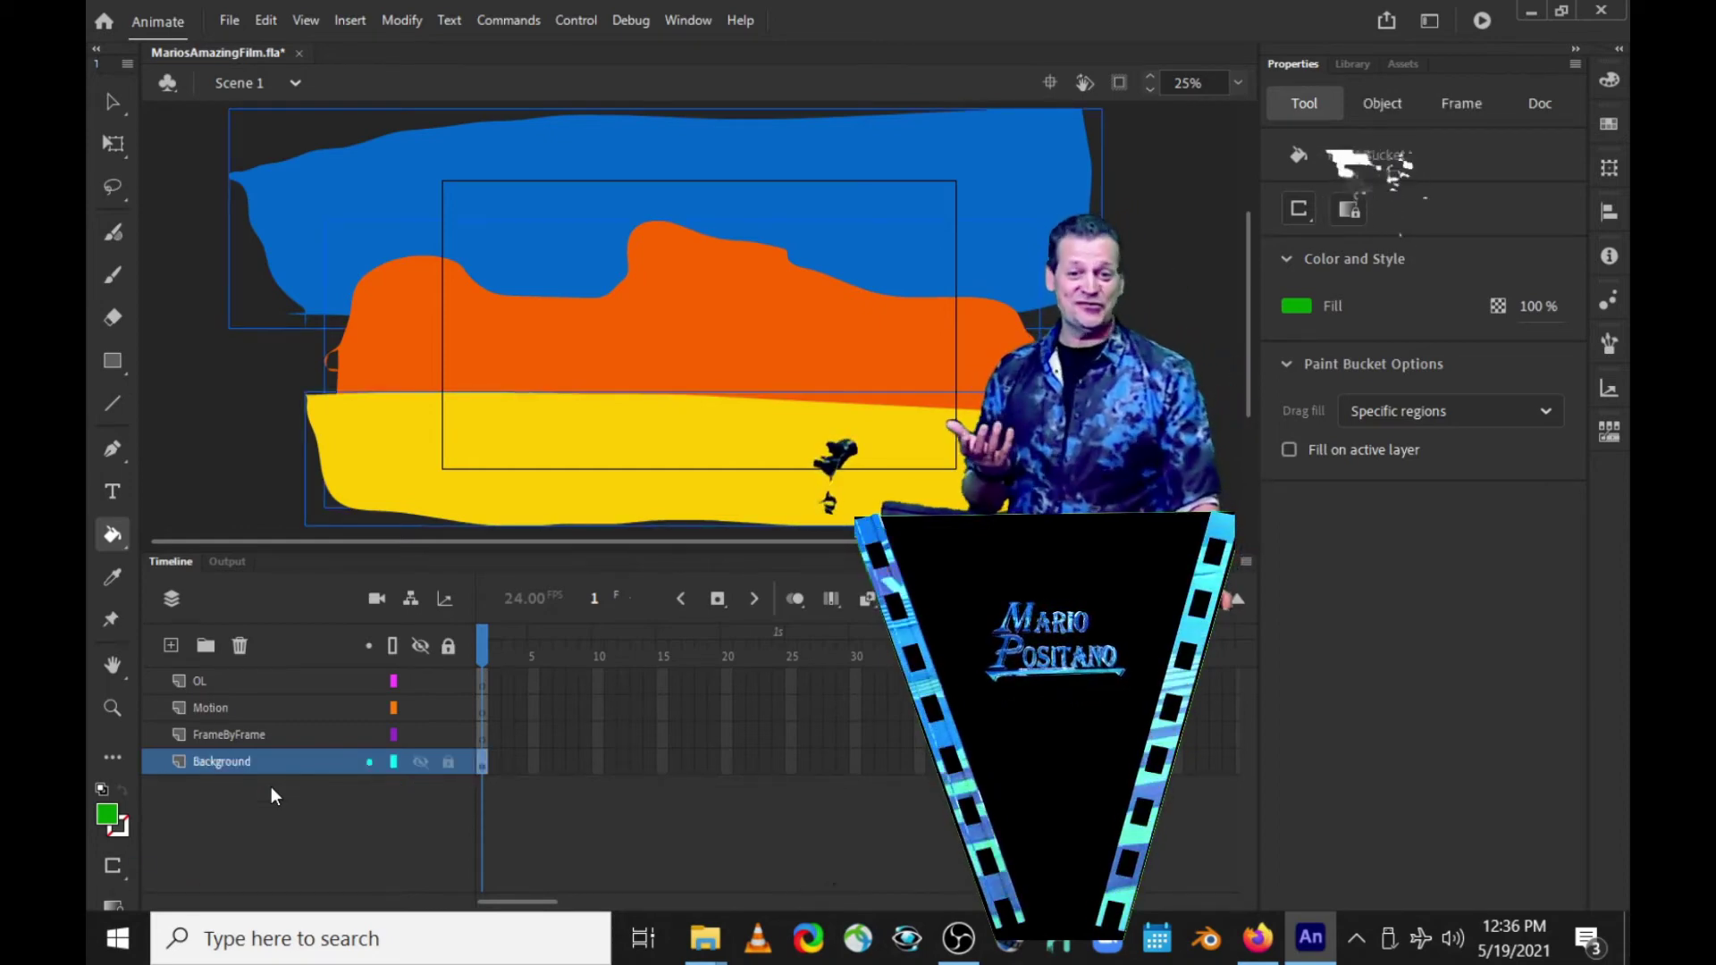
Step: Add a new layer directly above Background and name it Cactus
left_click(240, 810)
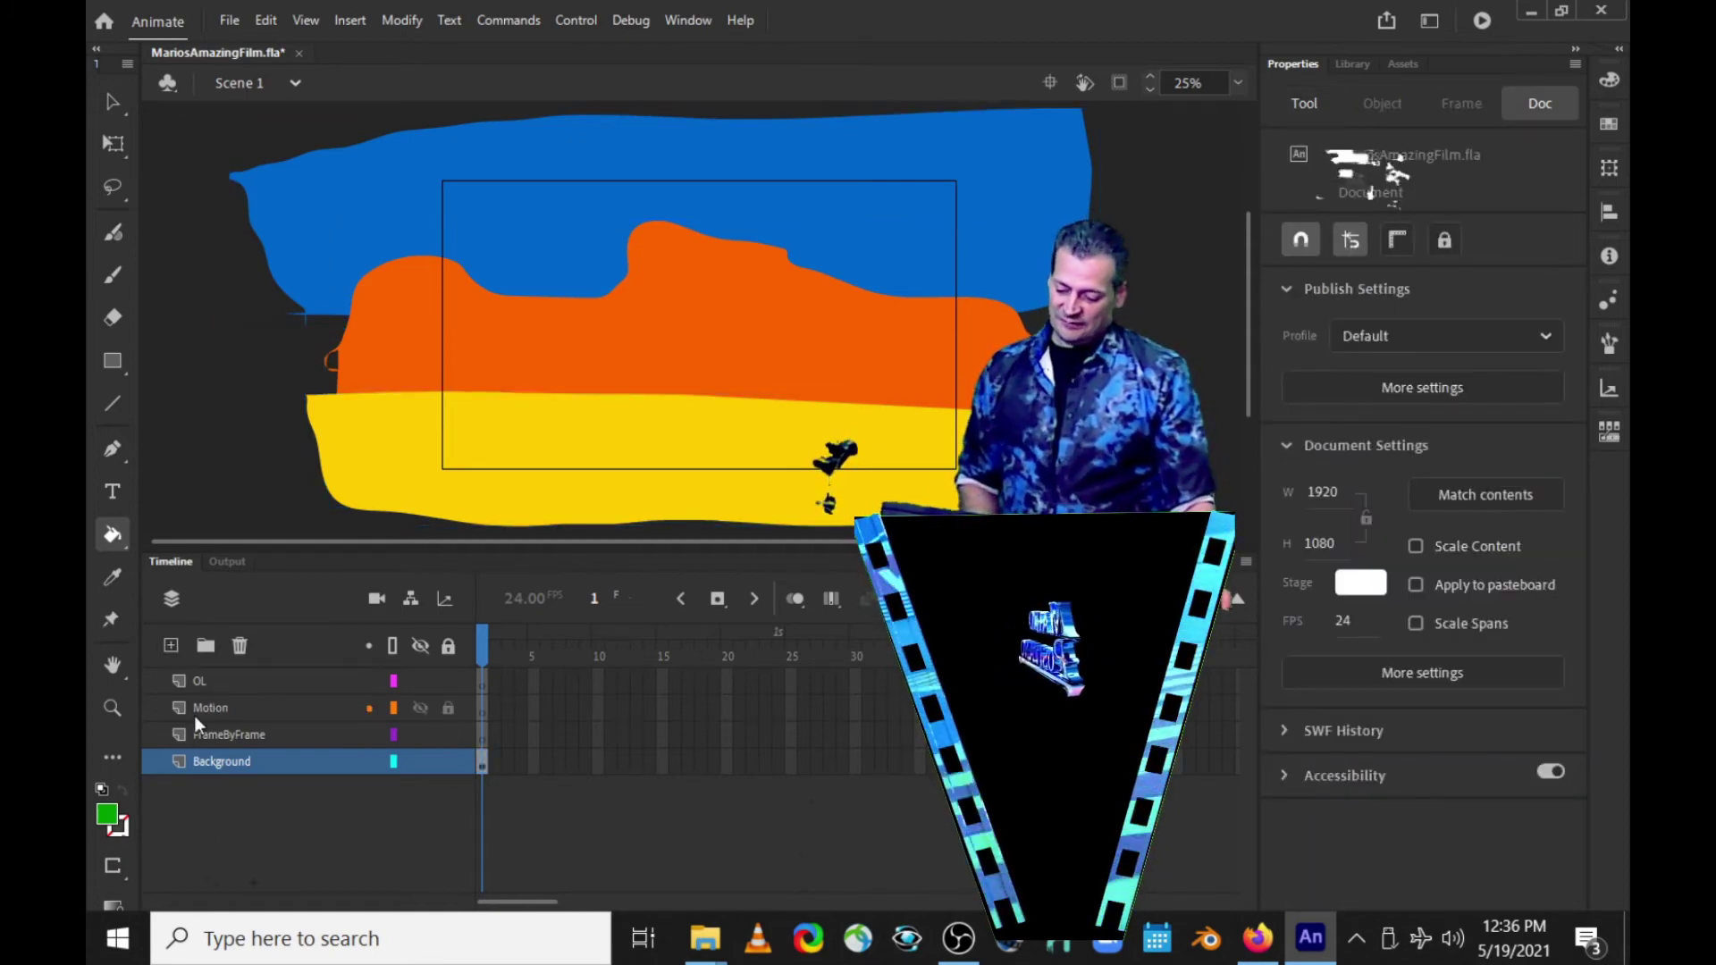
left_click(230, 762)
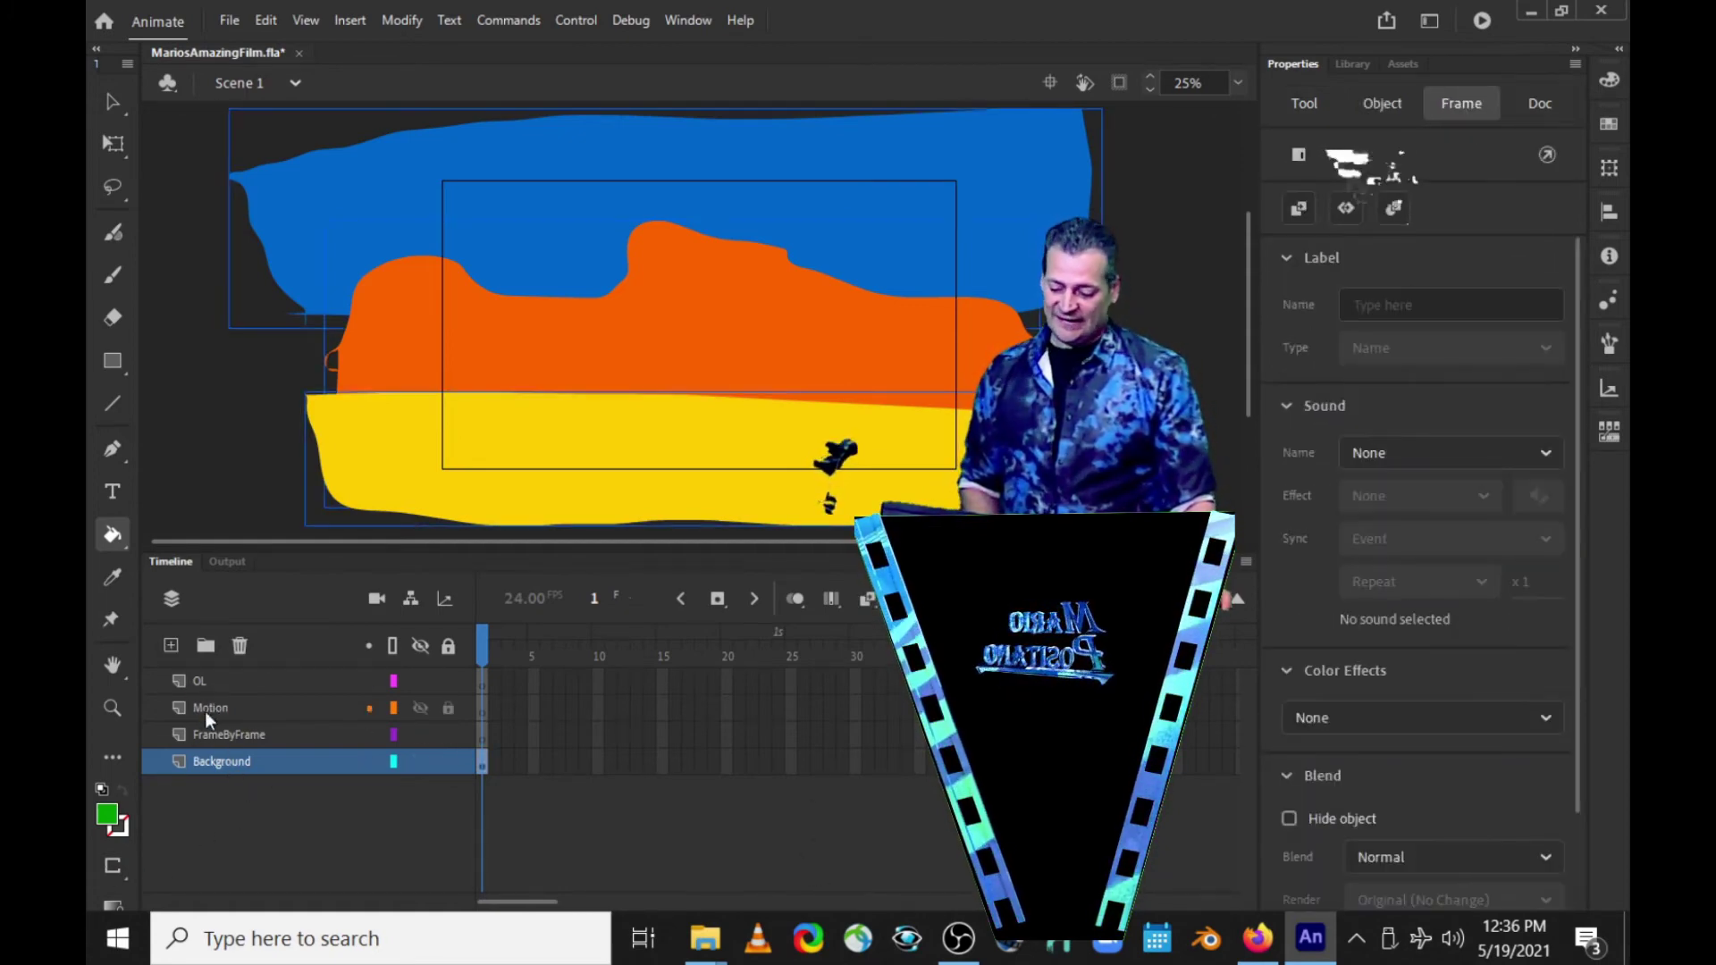
left_click(171, 645)
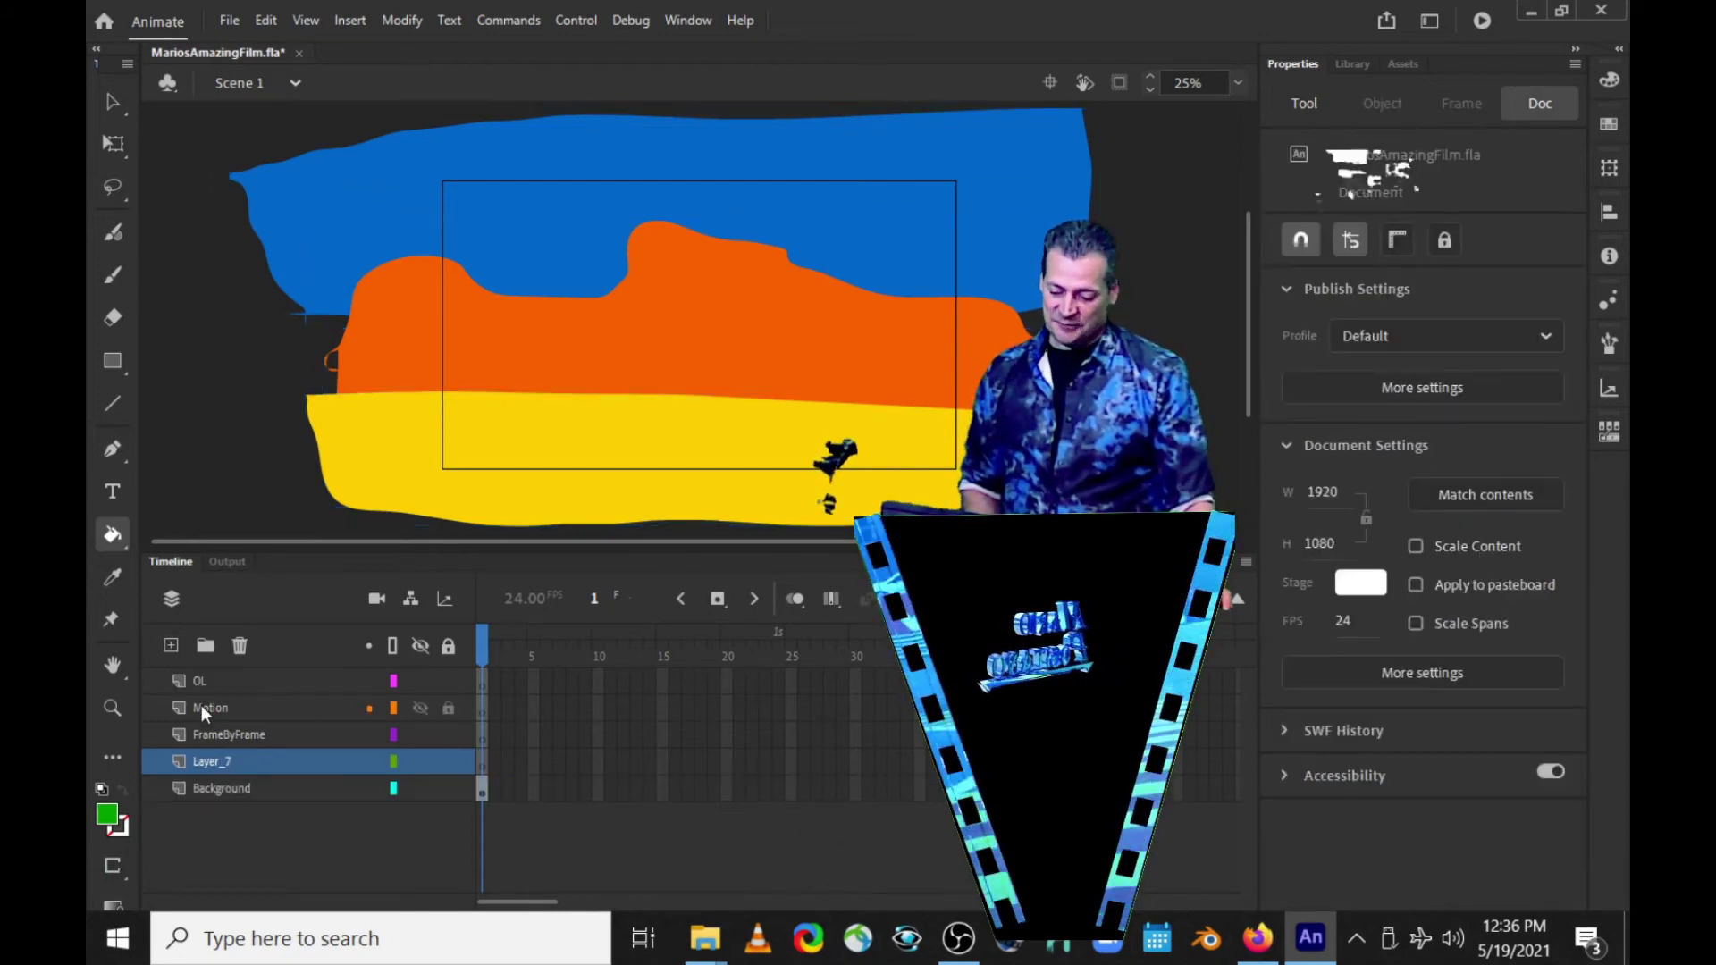
double_click(223, 763)
type("Cac")
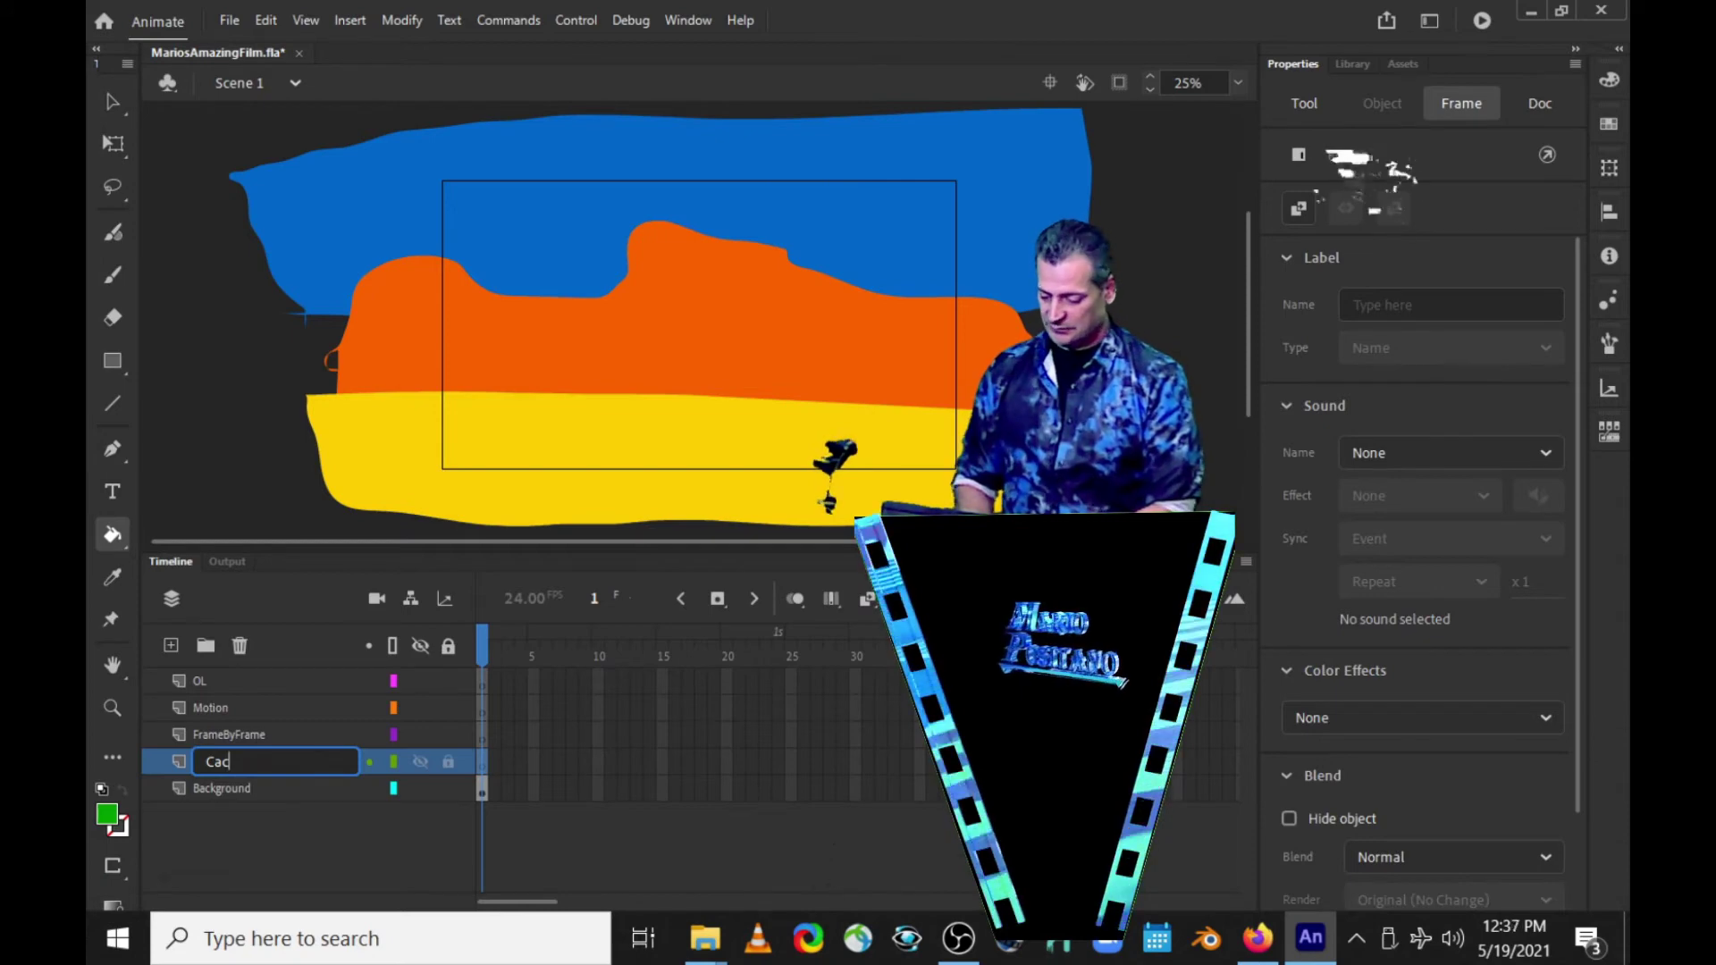
type("tus")
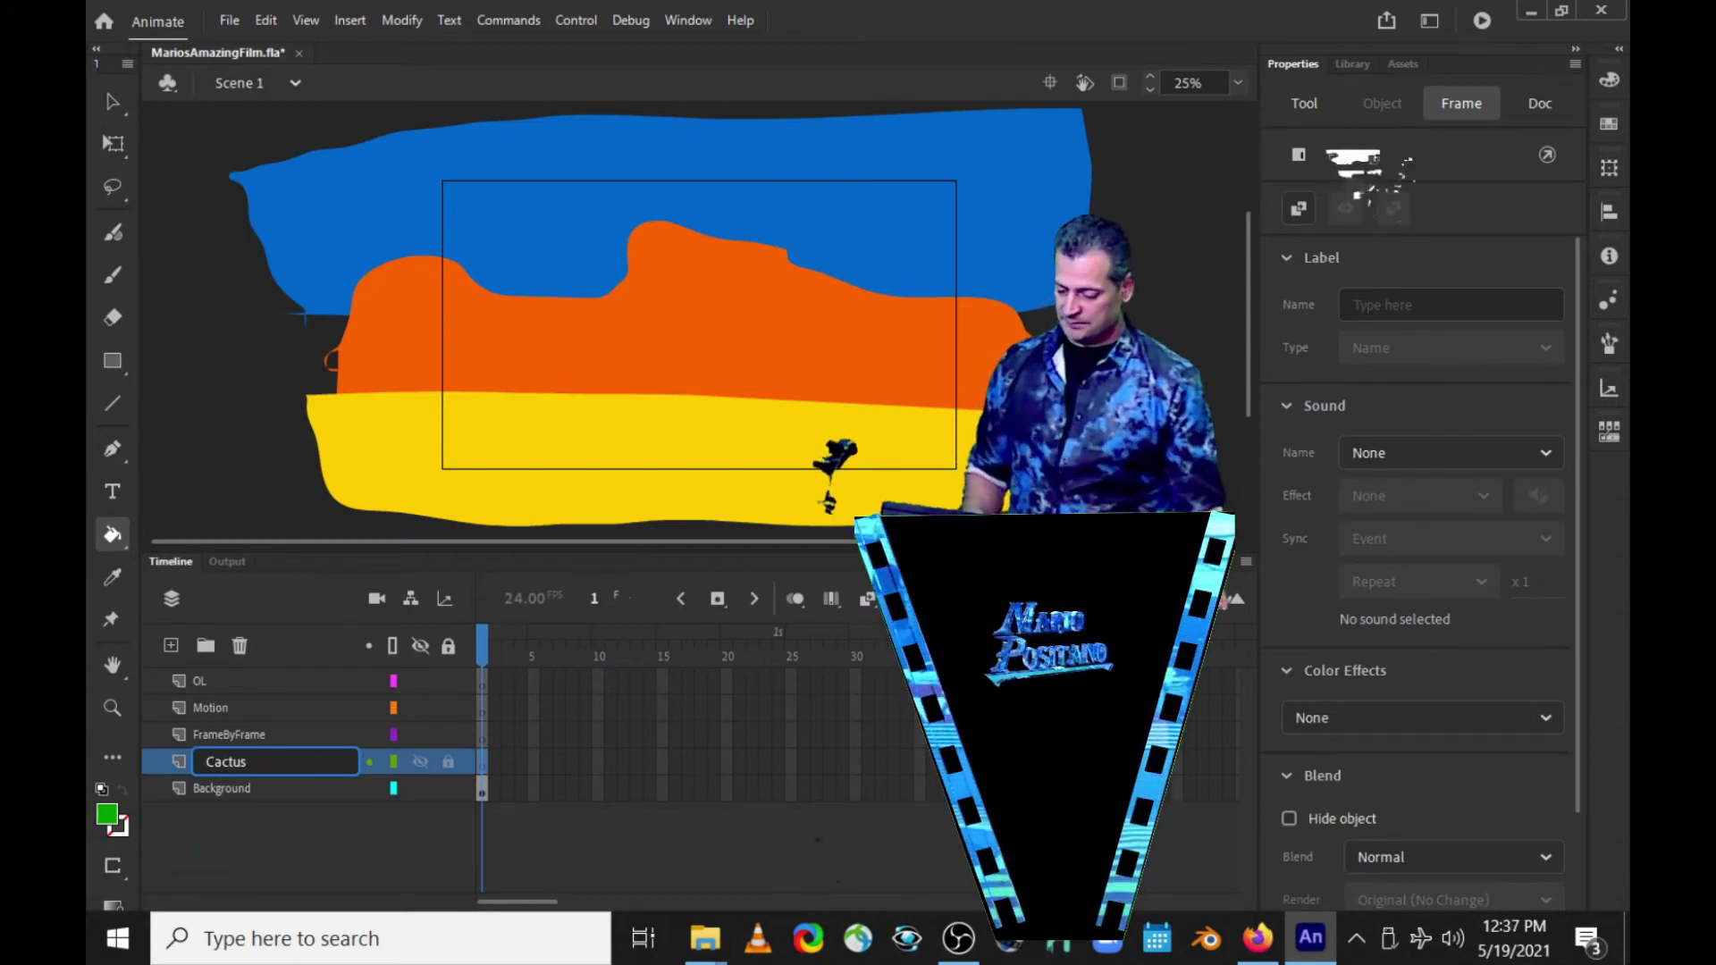
left_click(234, 841)
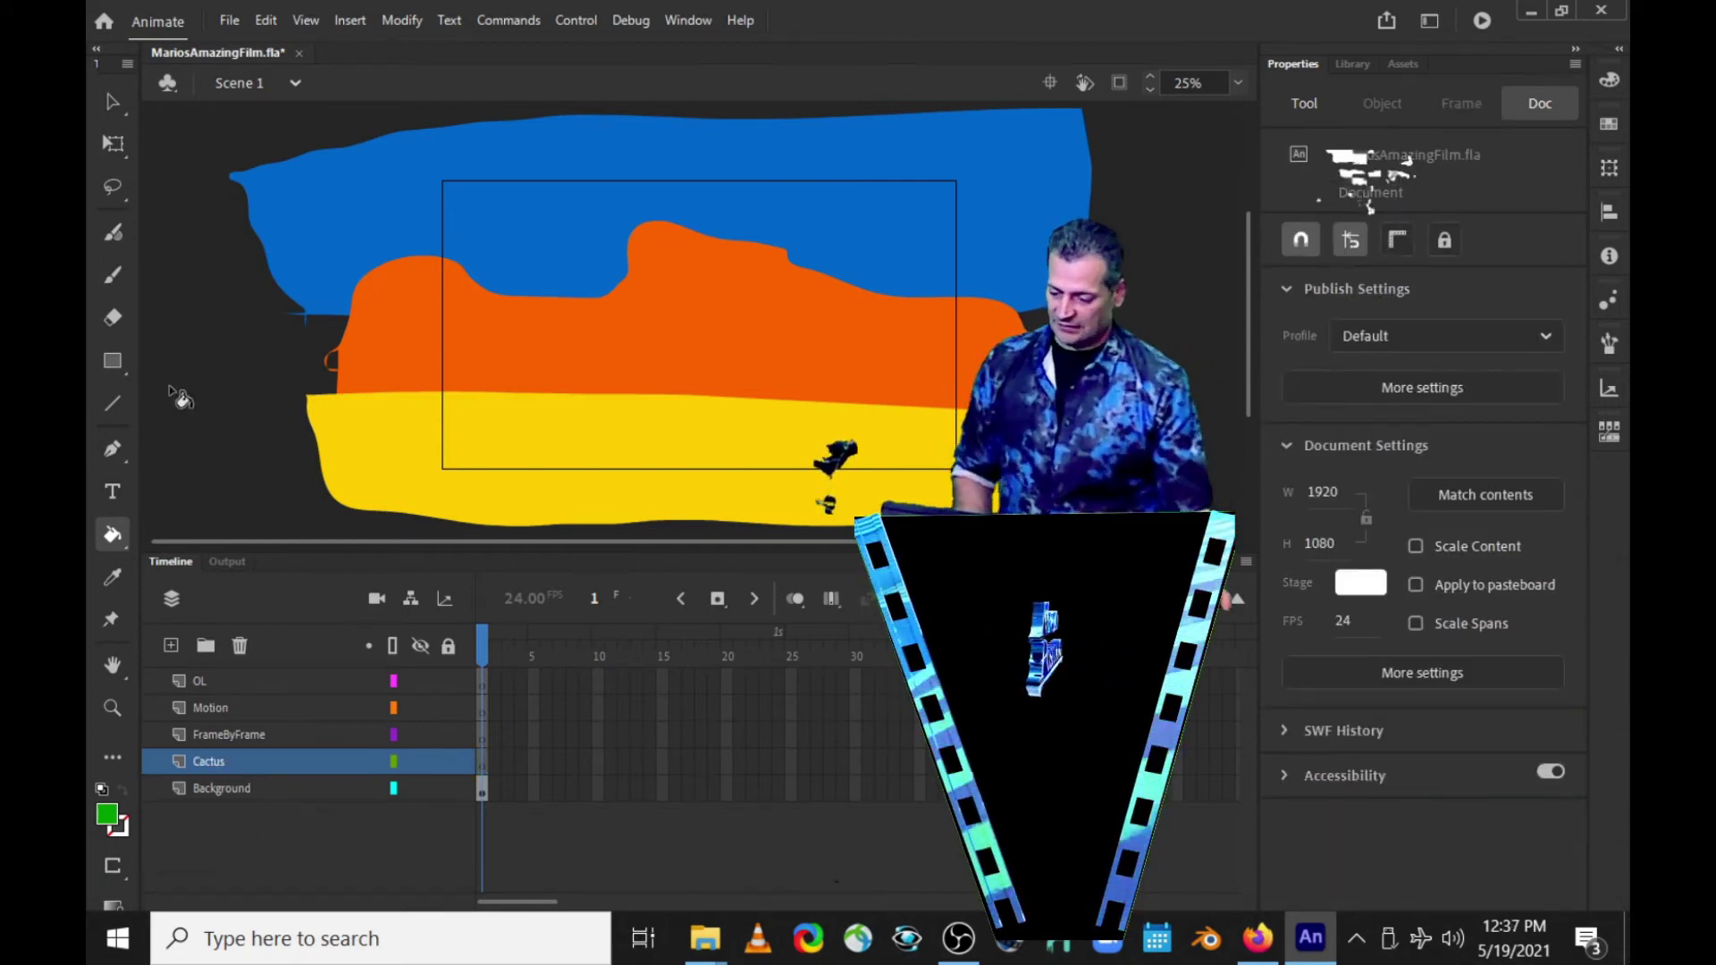
Step: Brush a closed green cactus outline, about 249 by 460 px, with two arms, standing on the yellow ground right of the stage centre
left_click(114, 276)
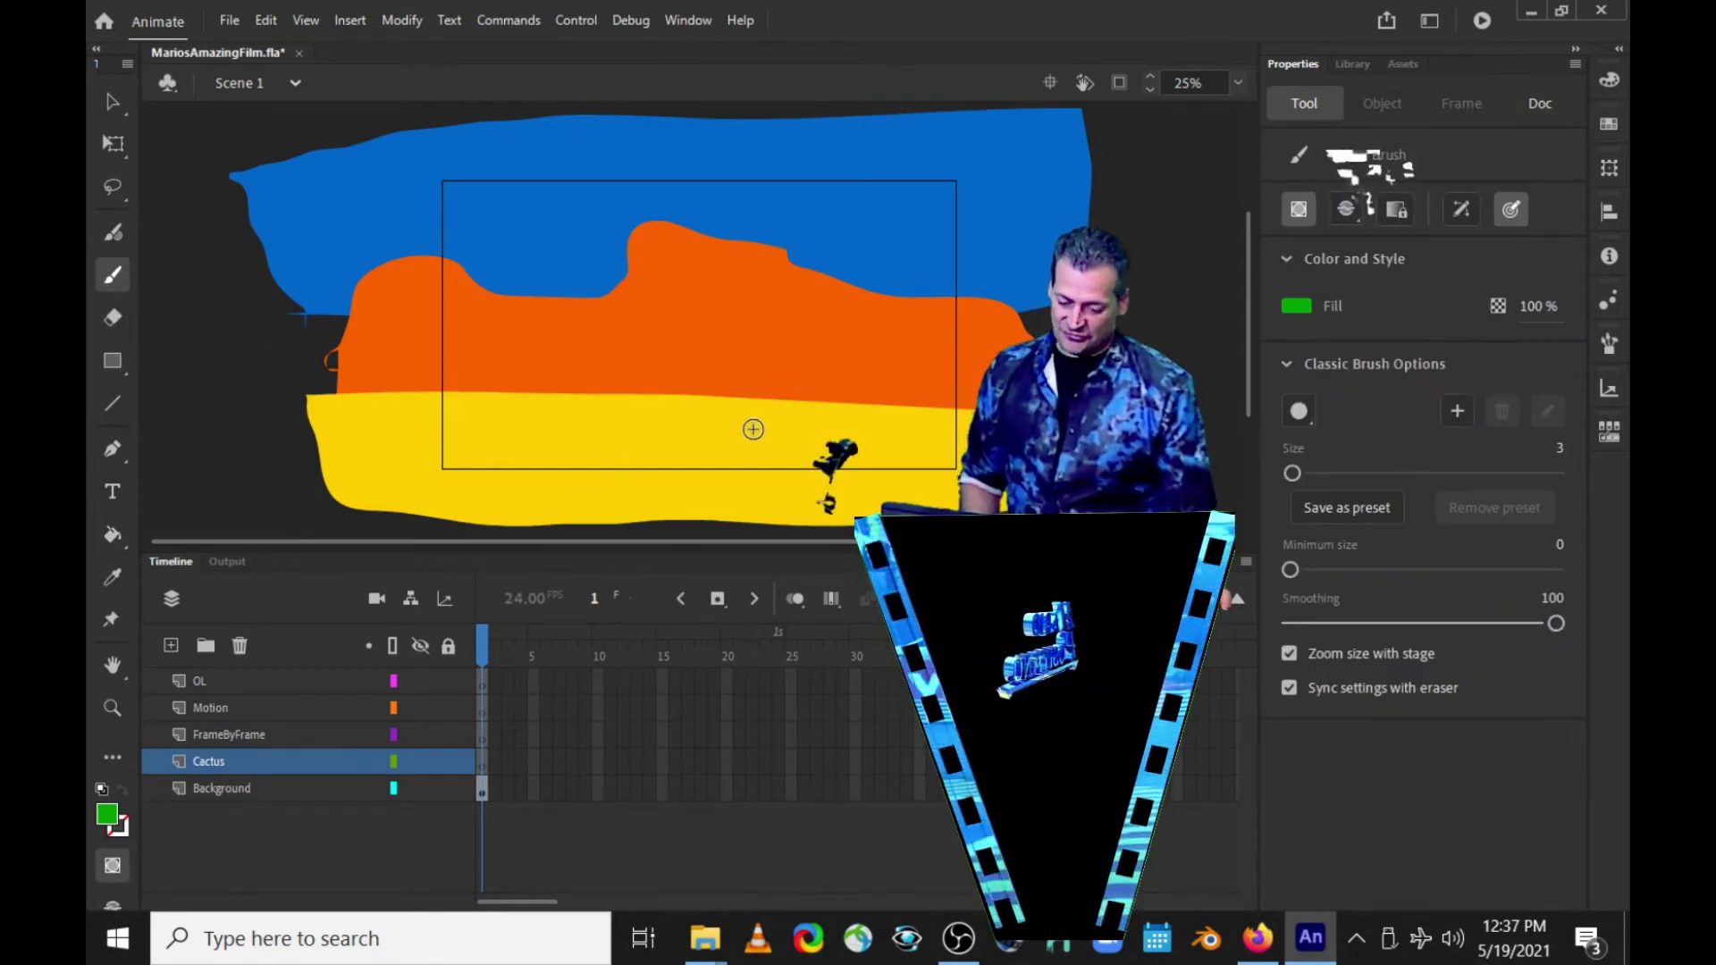
left_click_drag(756, 430, 756, 401)
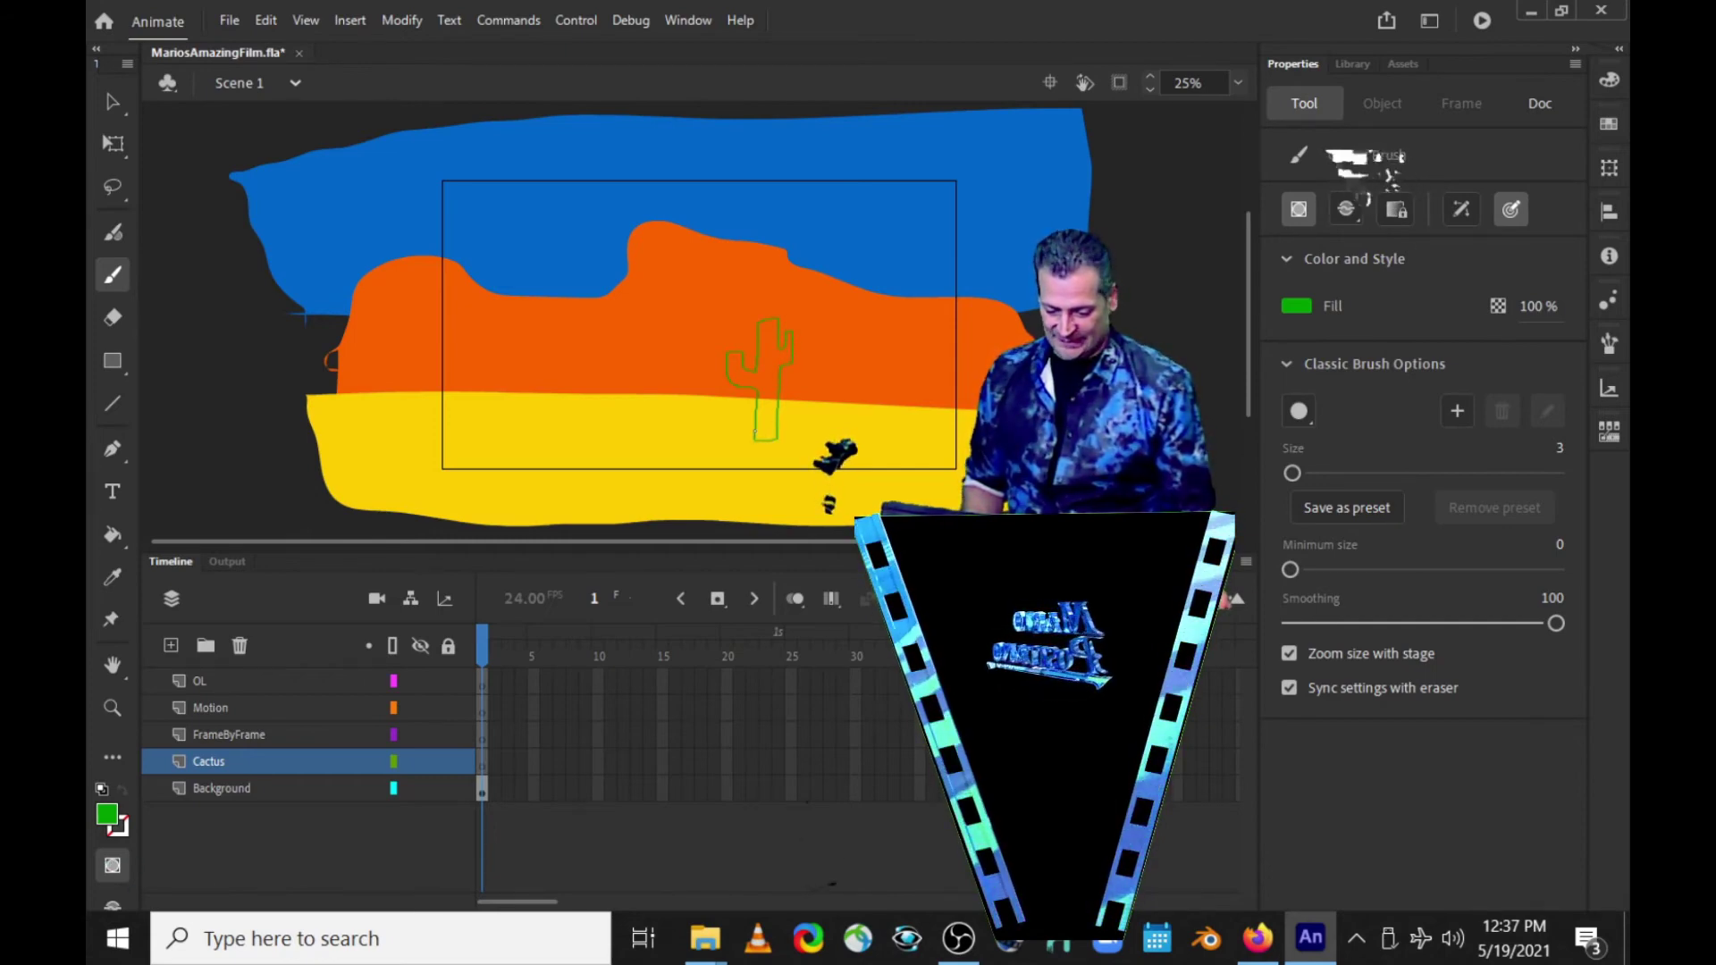
left_click_drag(756, 427, 775, 439)
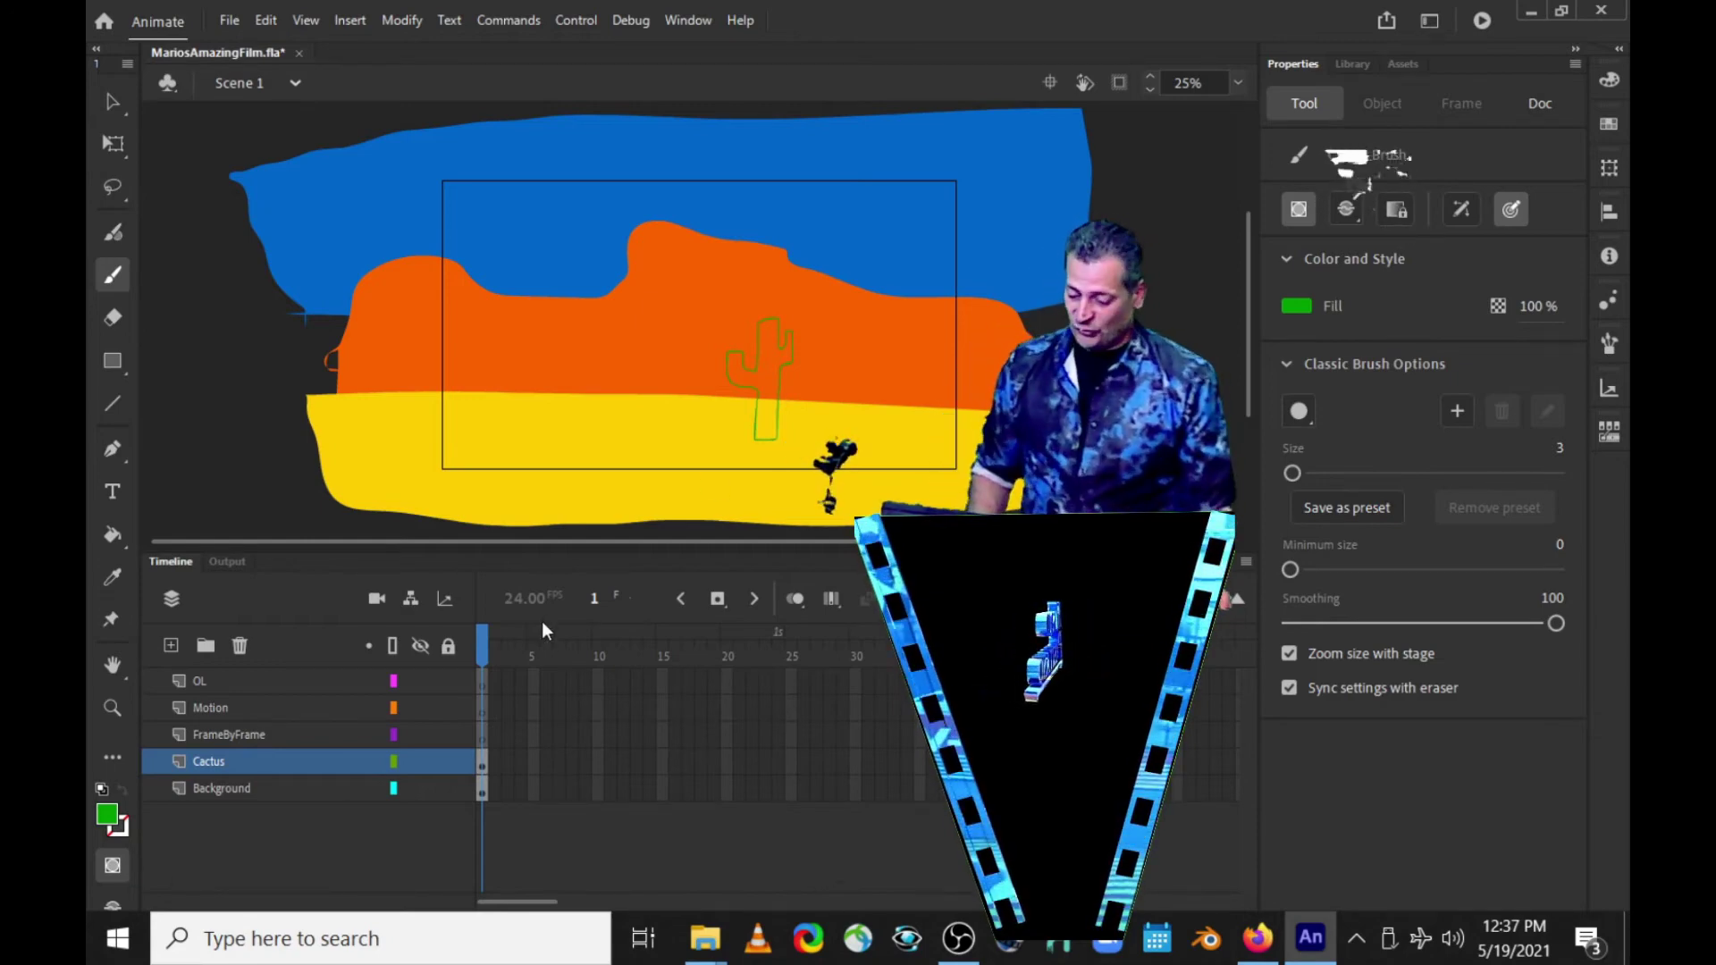
Step: Lock the Background layer, fill the cactus outline with green on the Cactus layer using the Paint Bucket, and deselect it with the Selection tool
left_click(449, 790)
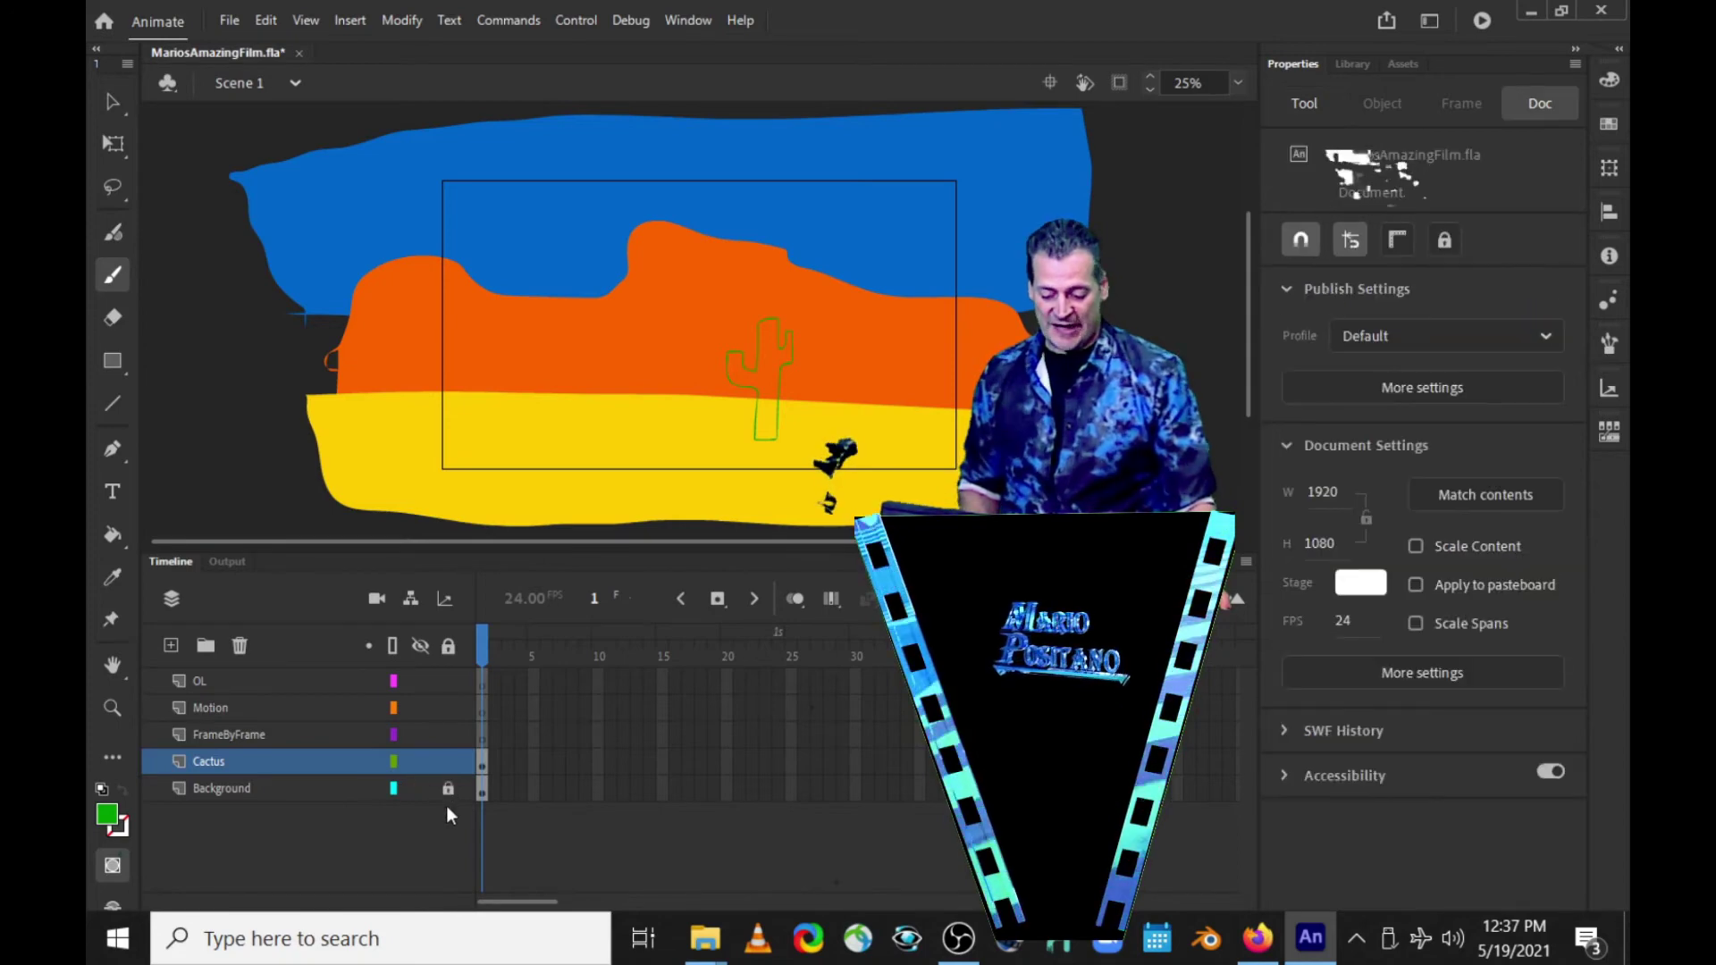
left_click(272, 764)
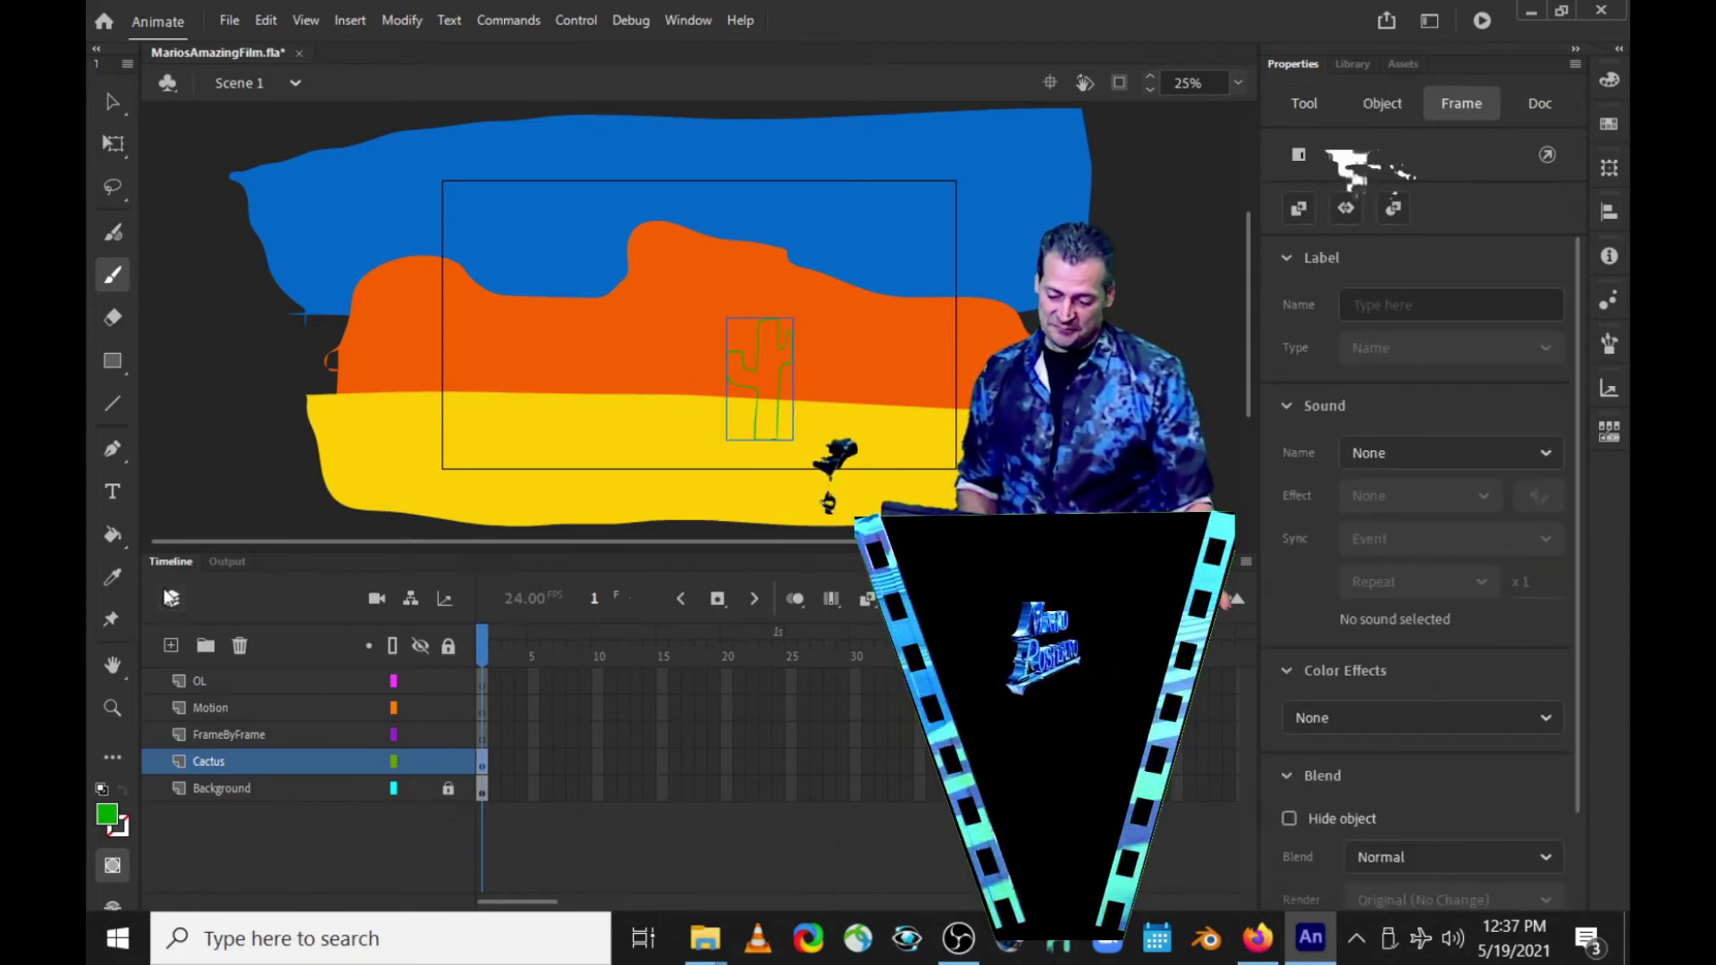
left_click(116, 539)
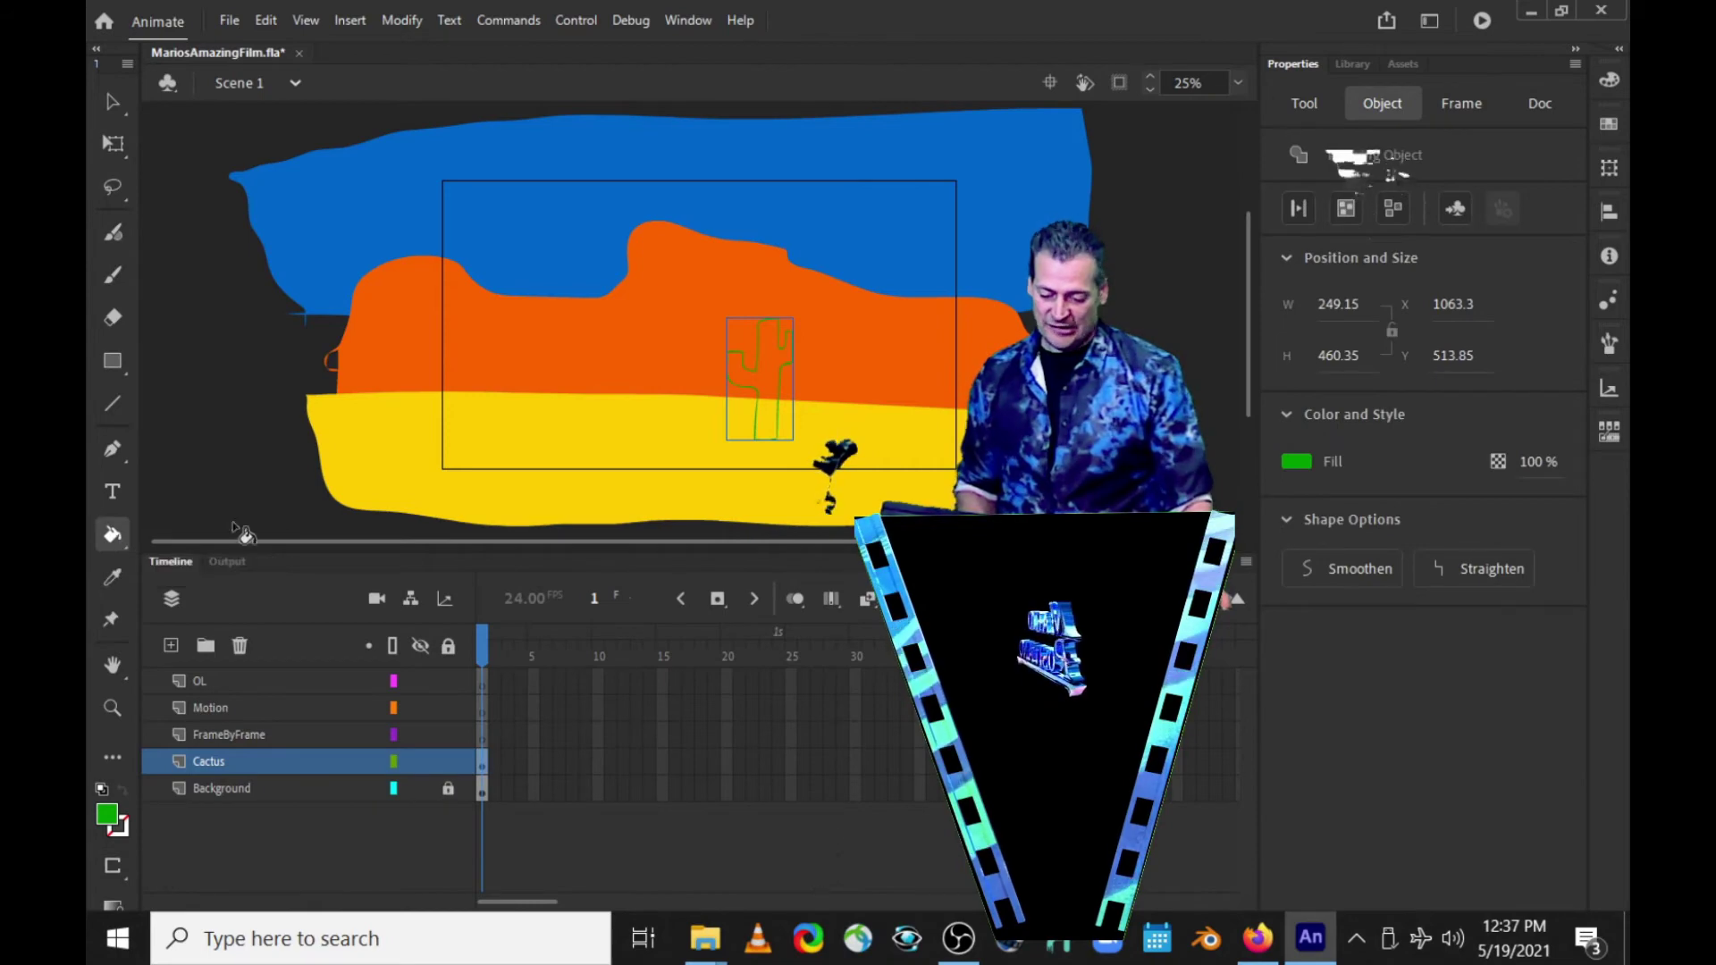
left_click(774, 375)
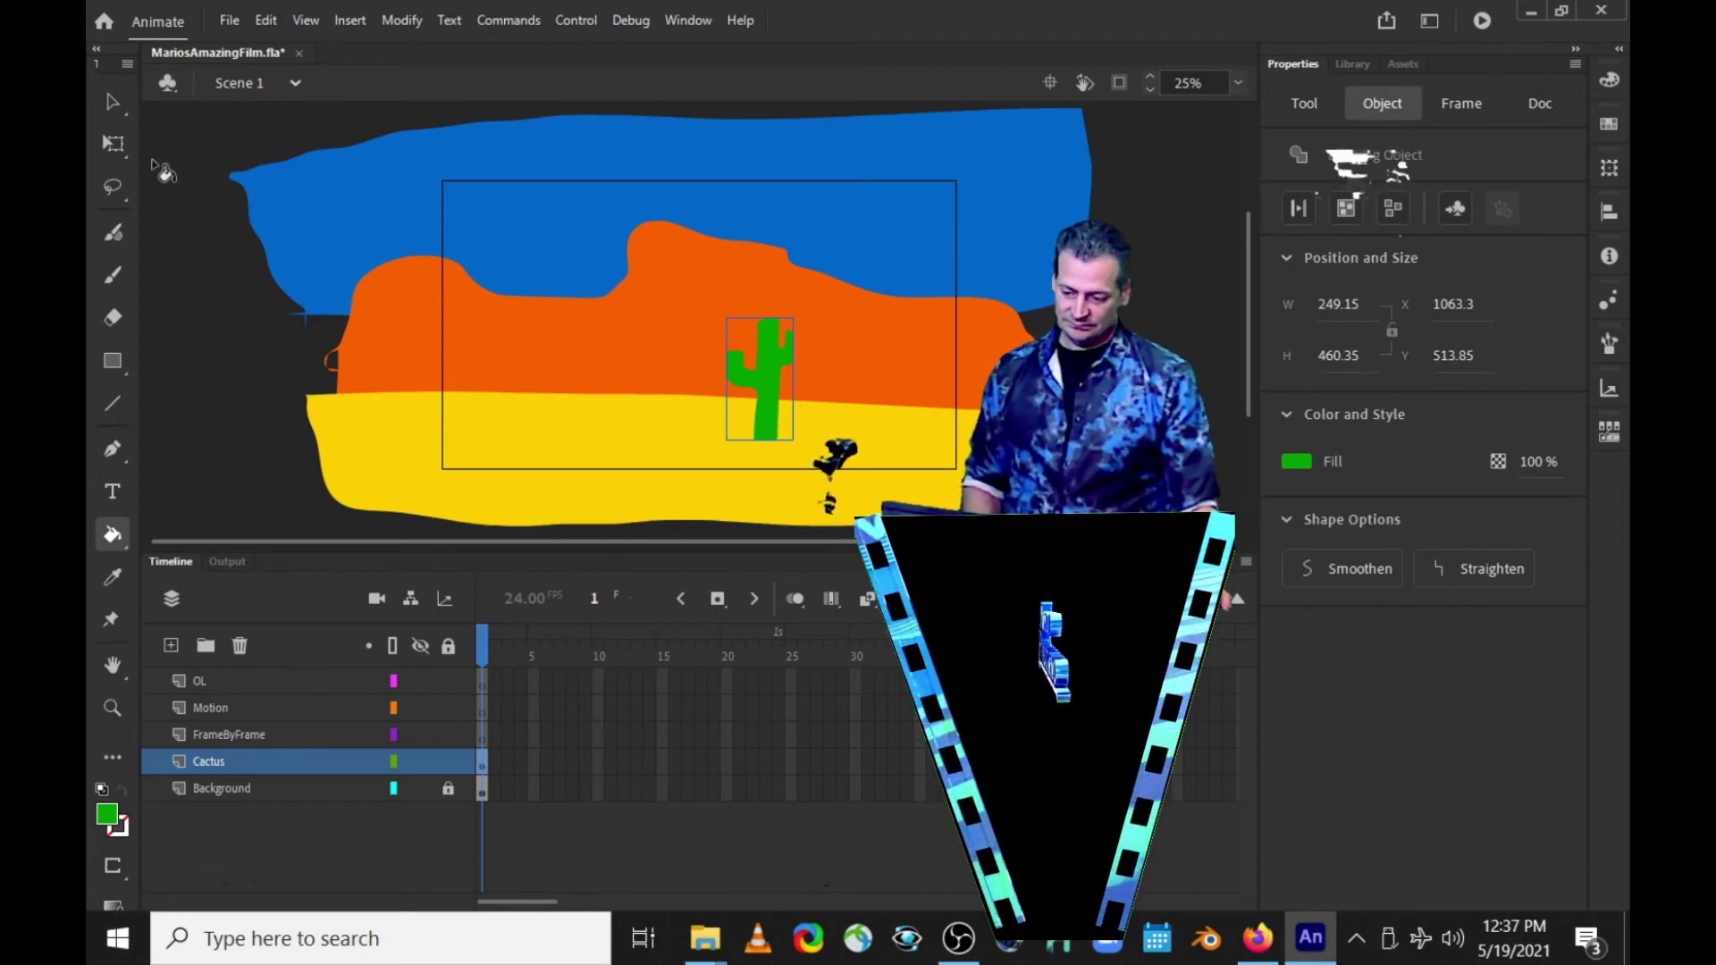
left_click(113, 102)
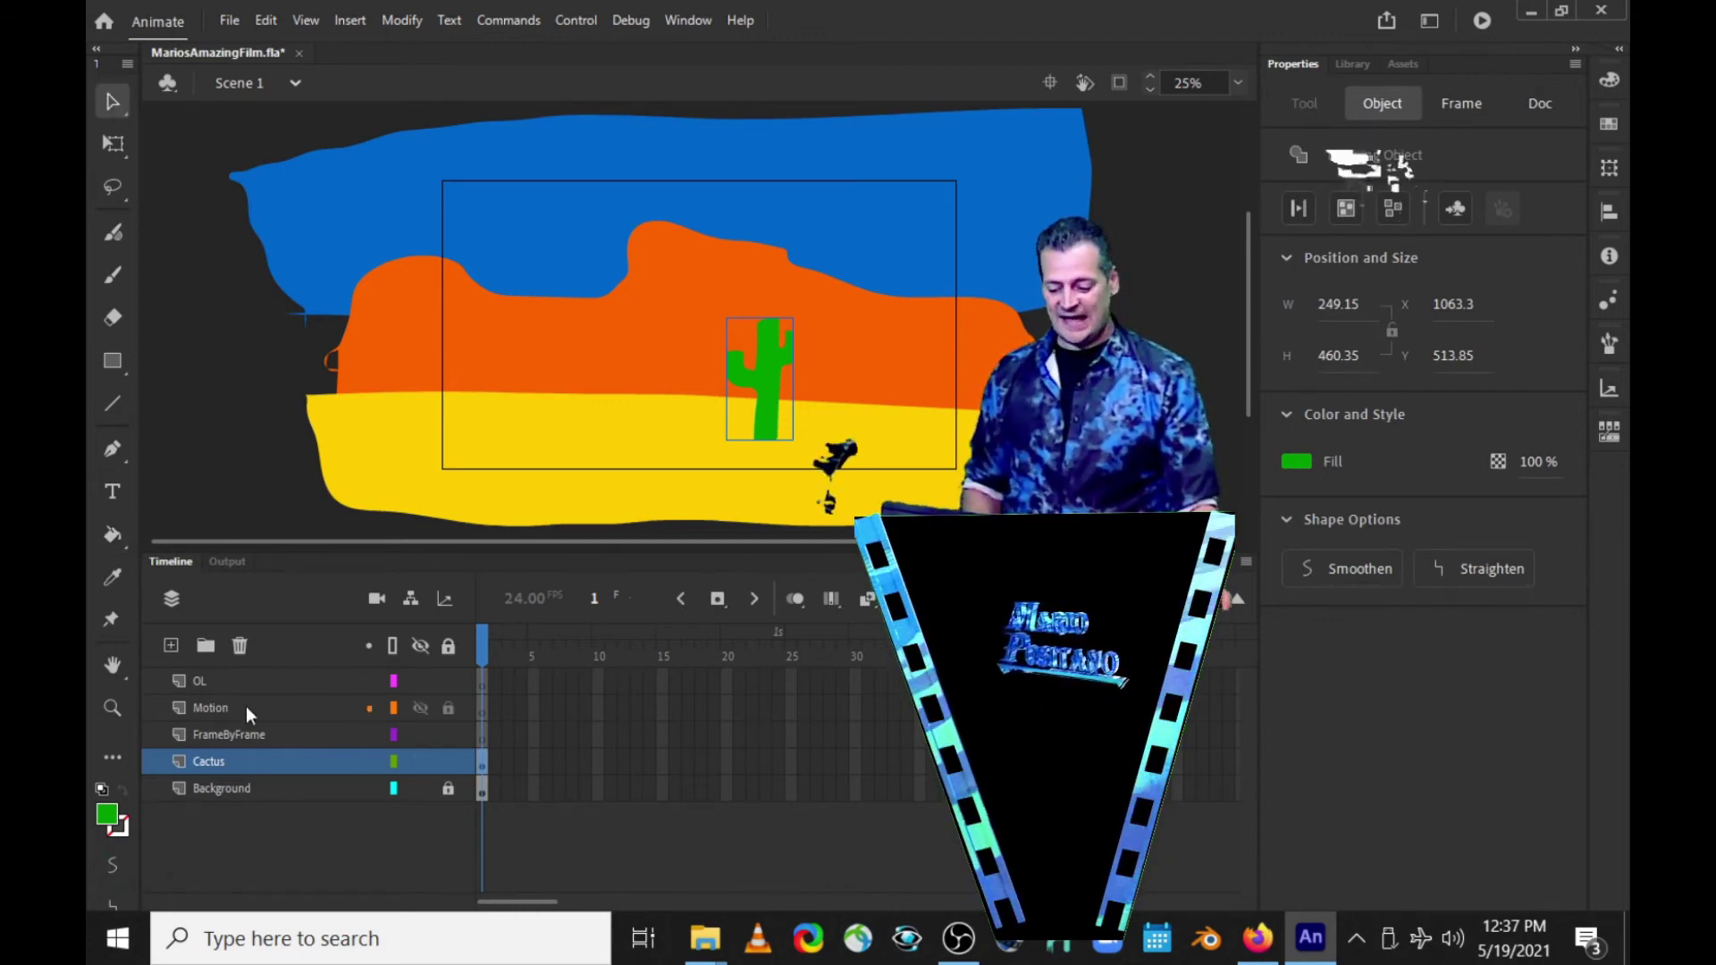
left_click(282, 818)
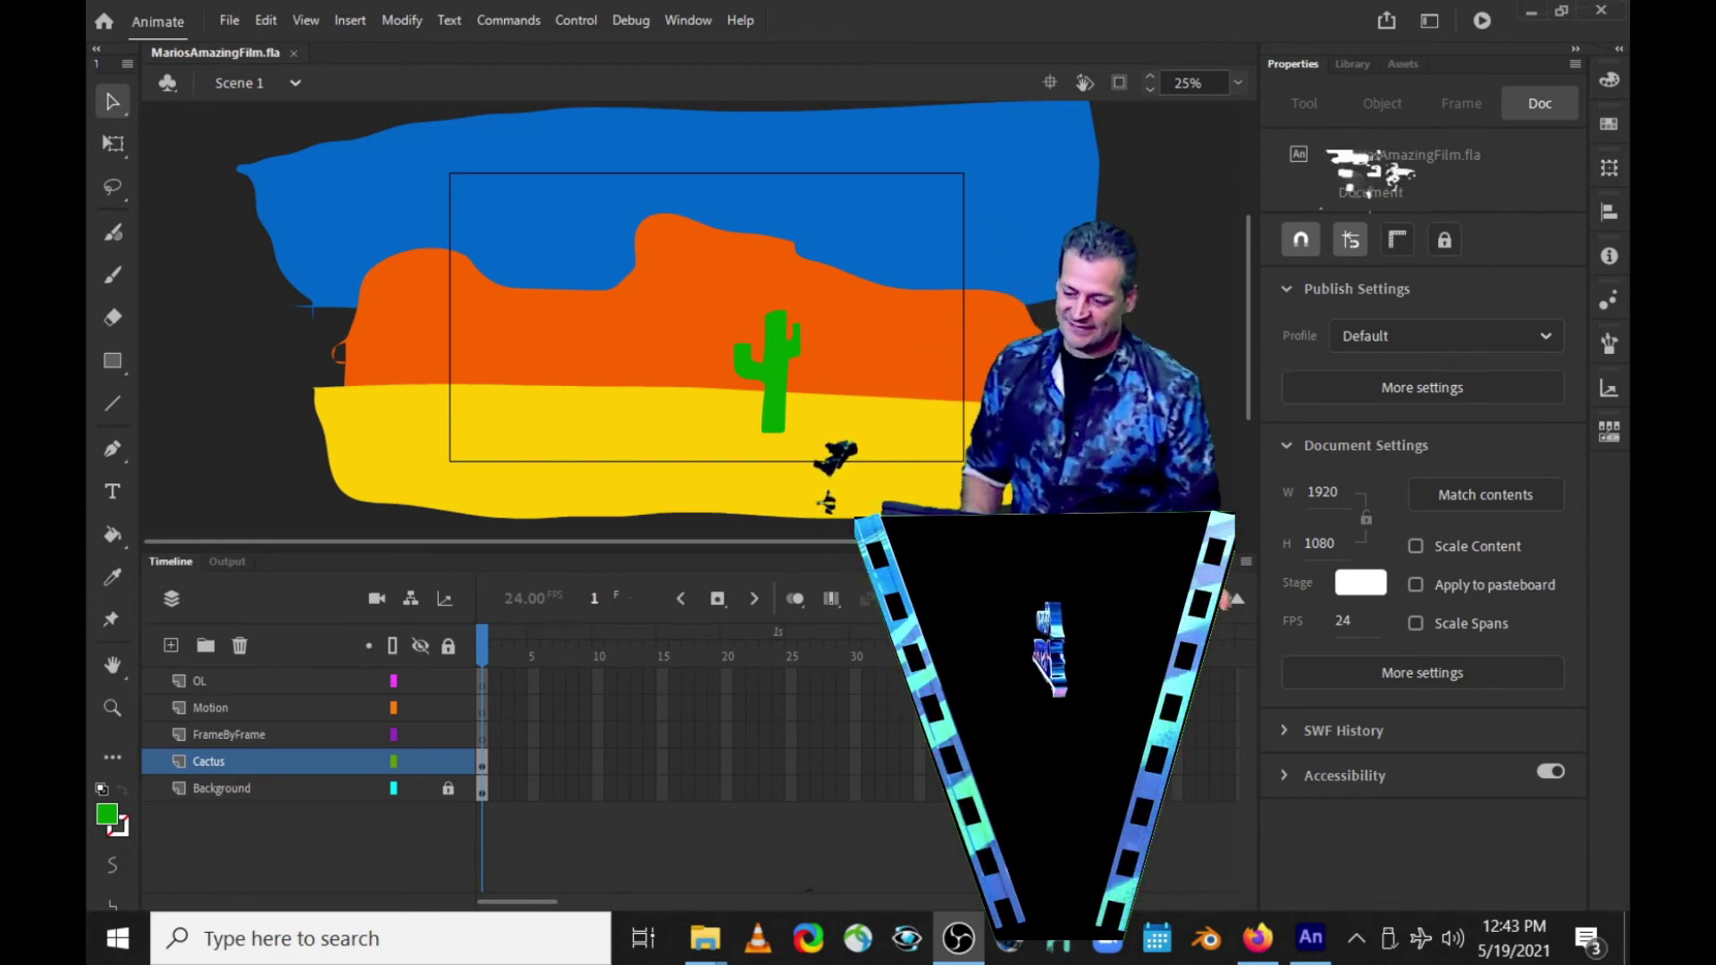
left_click(230, 22)
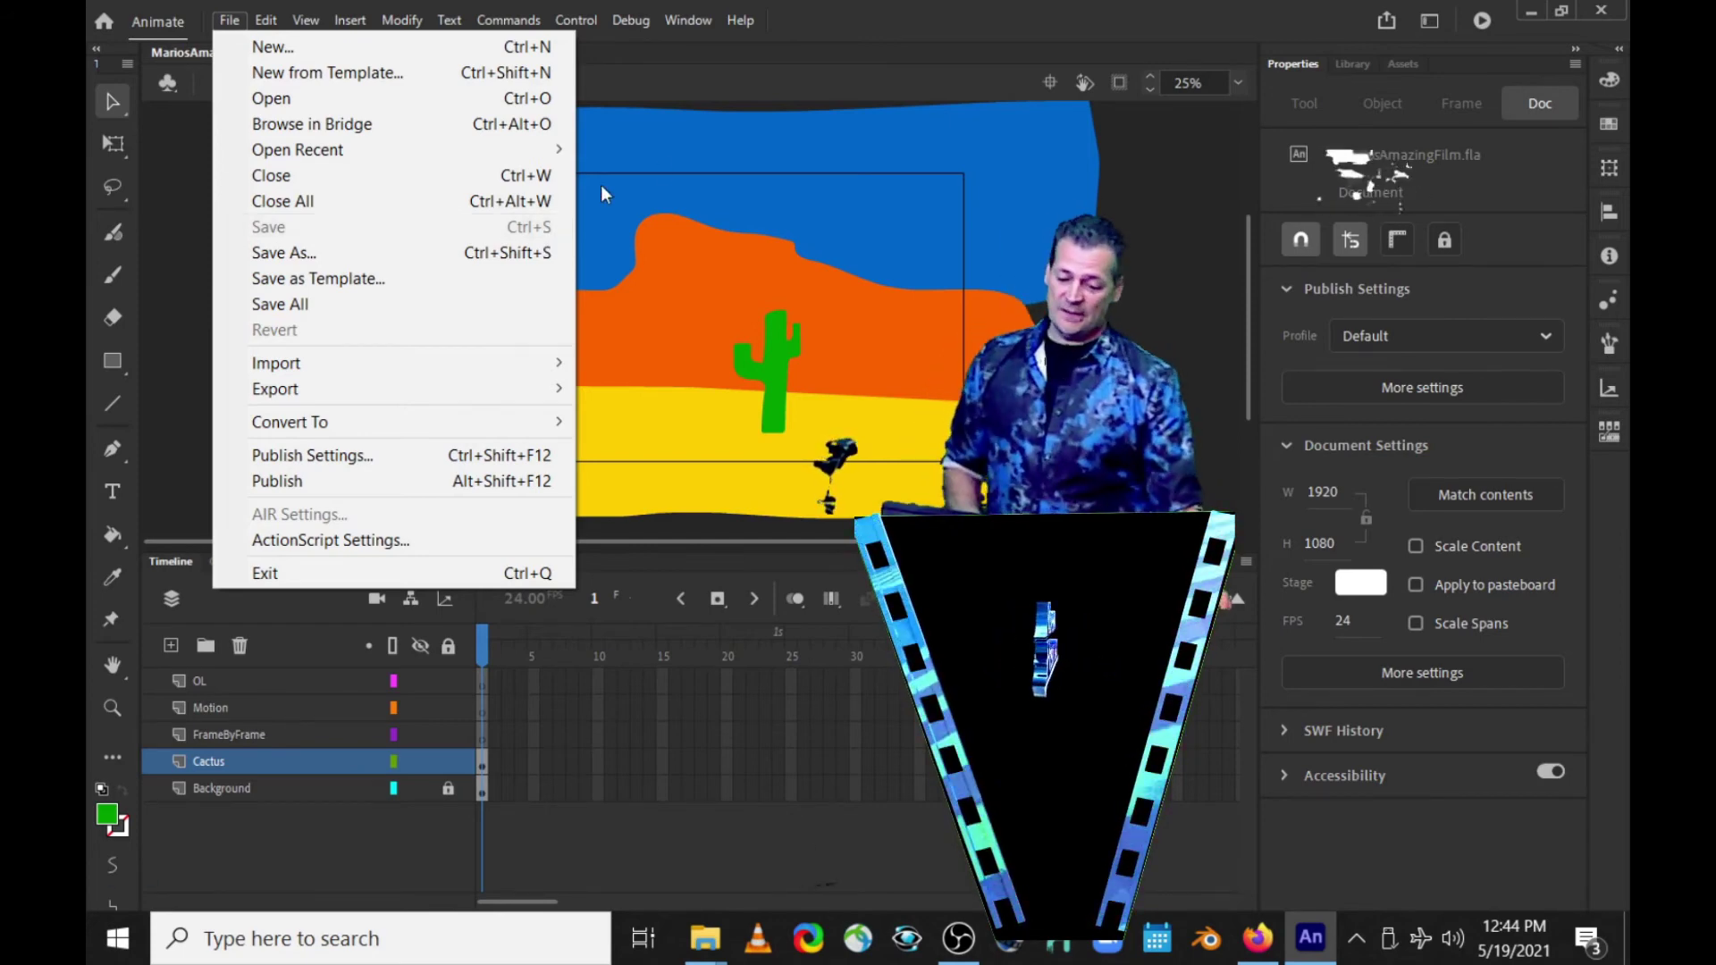
left_click(786, 54)
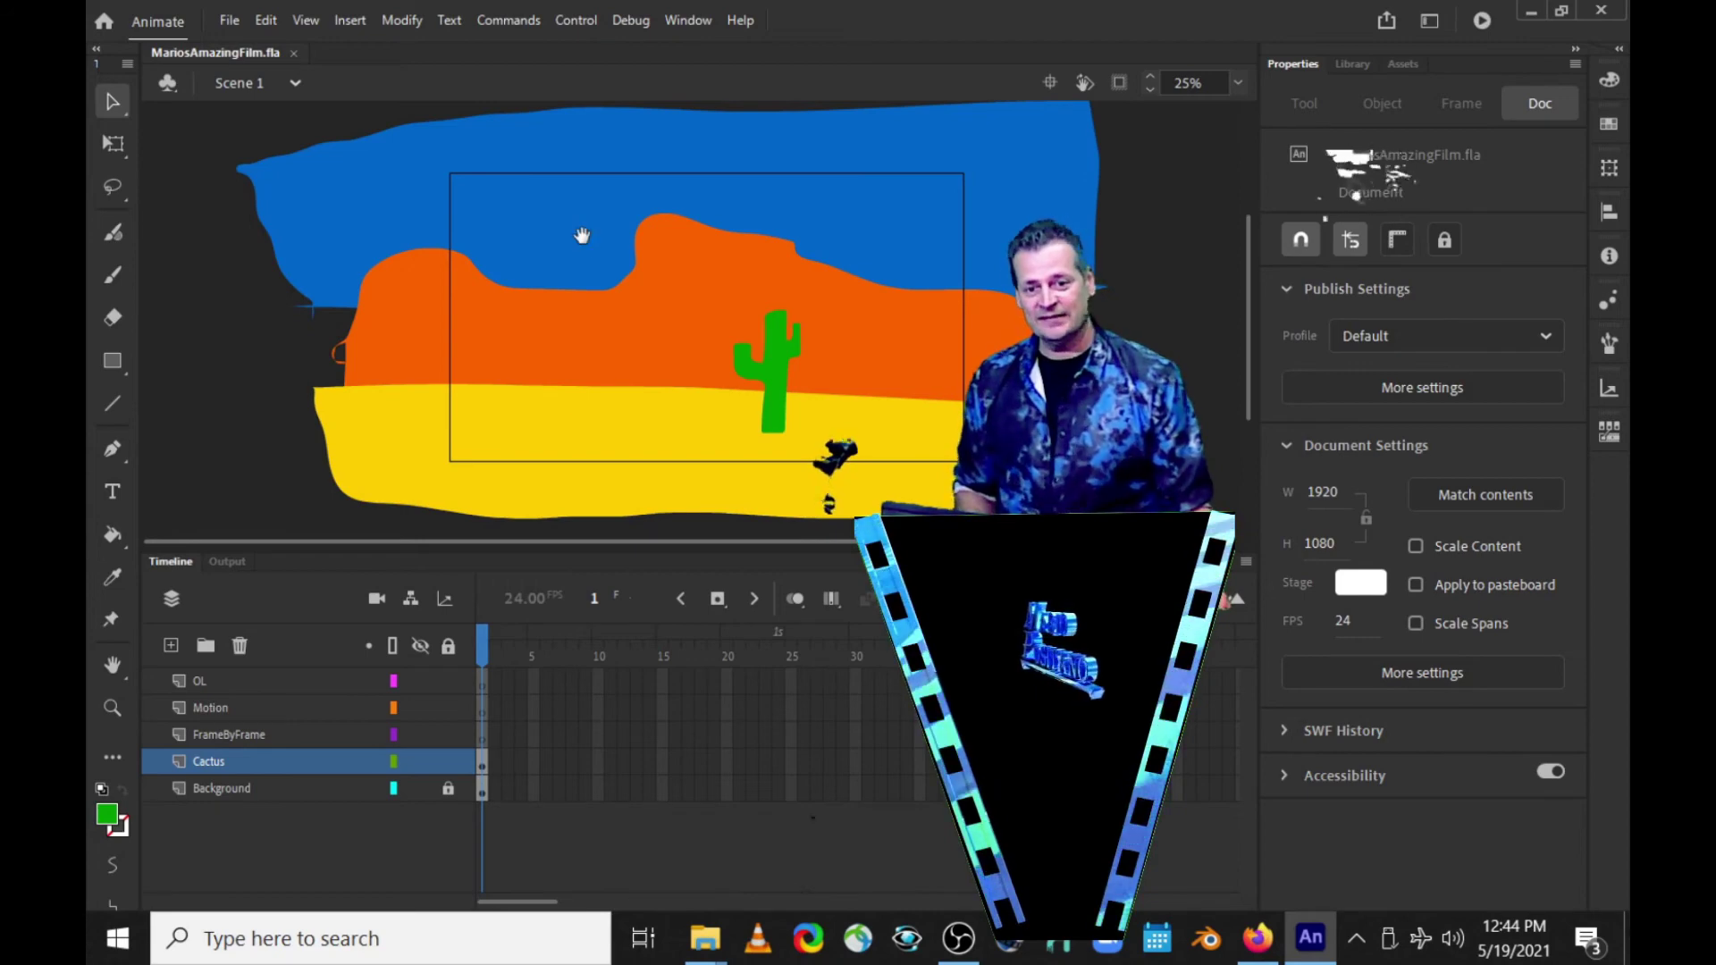
Step: Examine the cactus and ground up close at 100% zoom, and return to the whole scene at 25%
left_click_drag(588, 245, 536, 264)
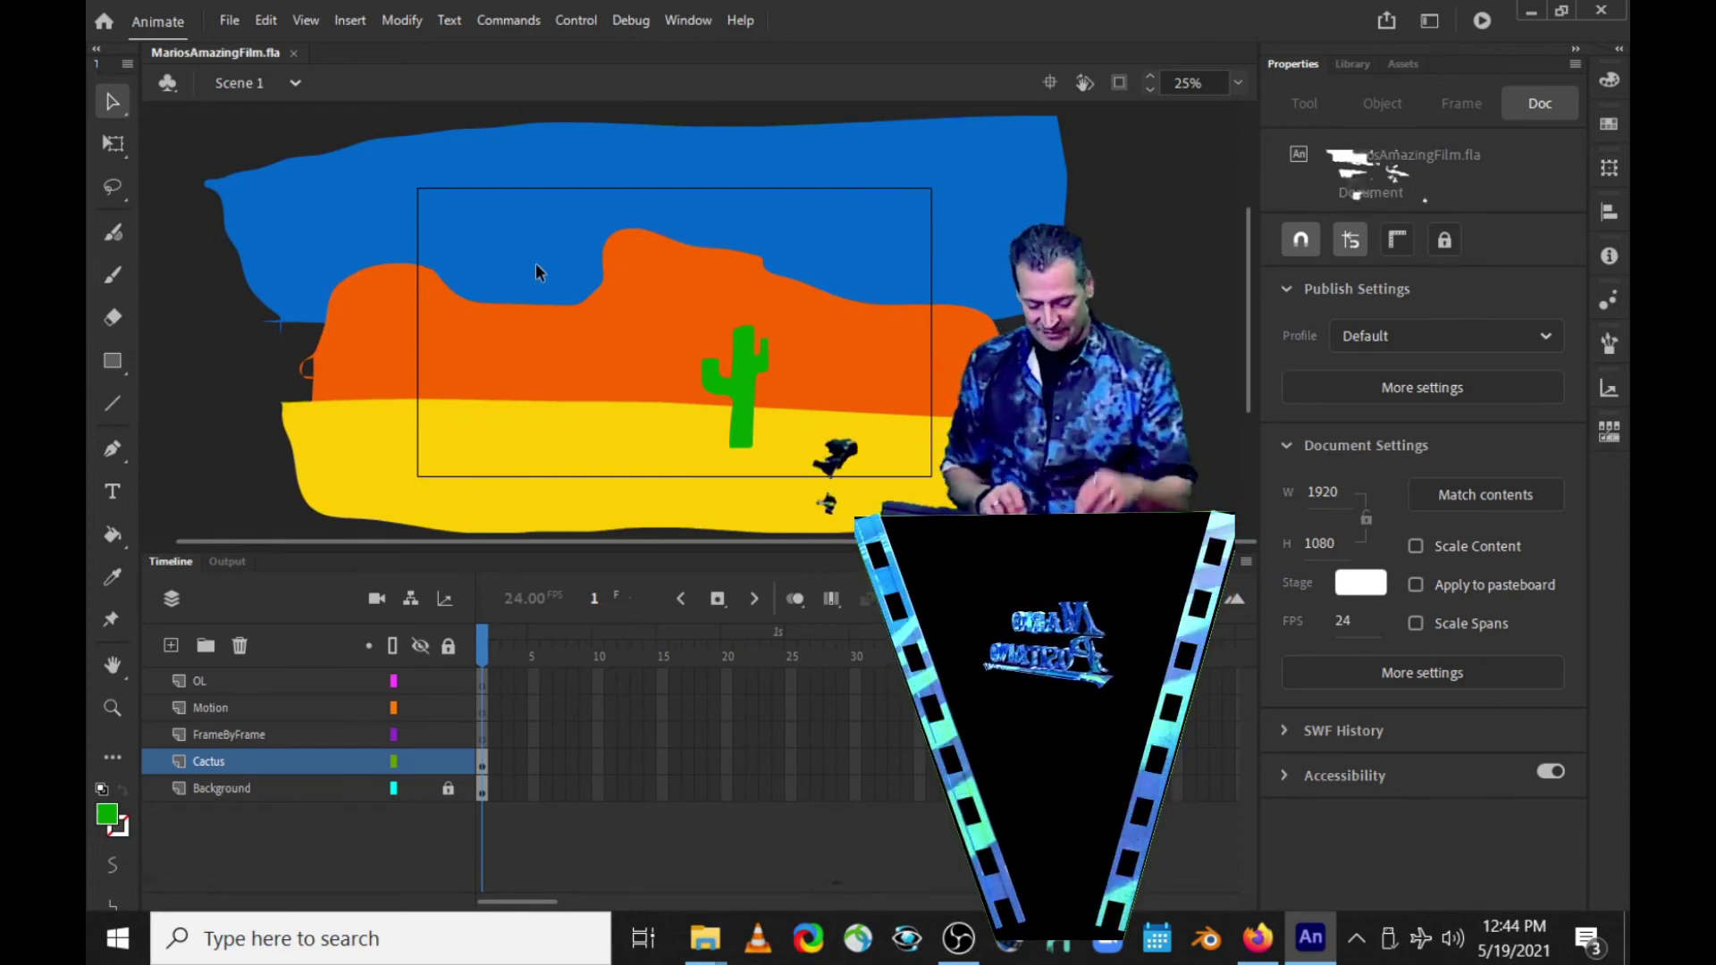
key("ctrl+equal")
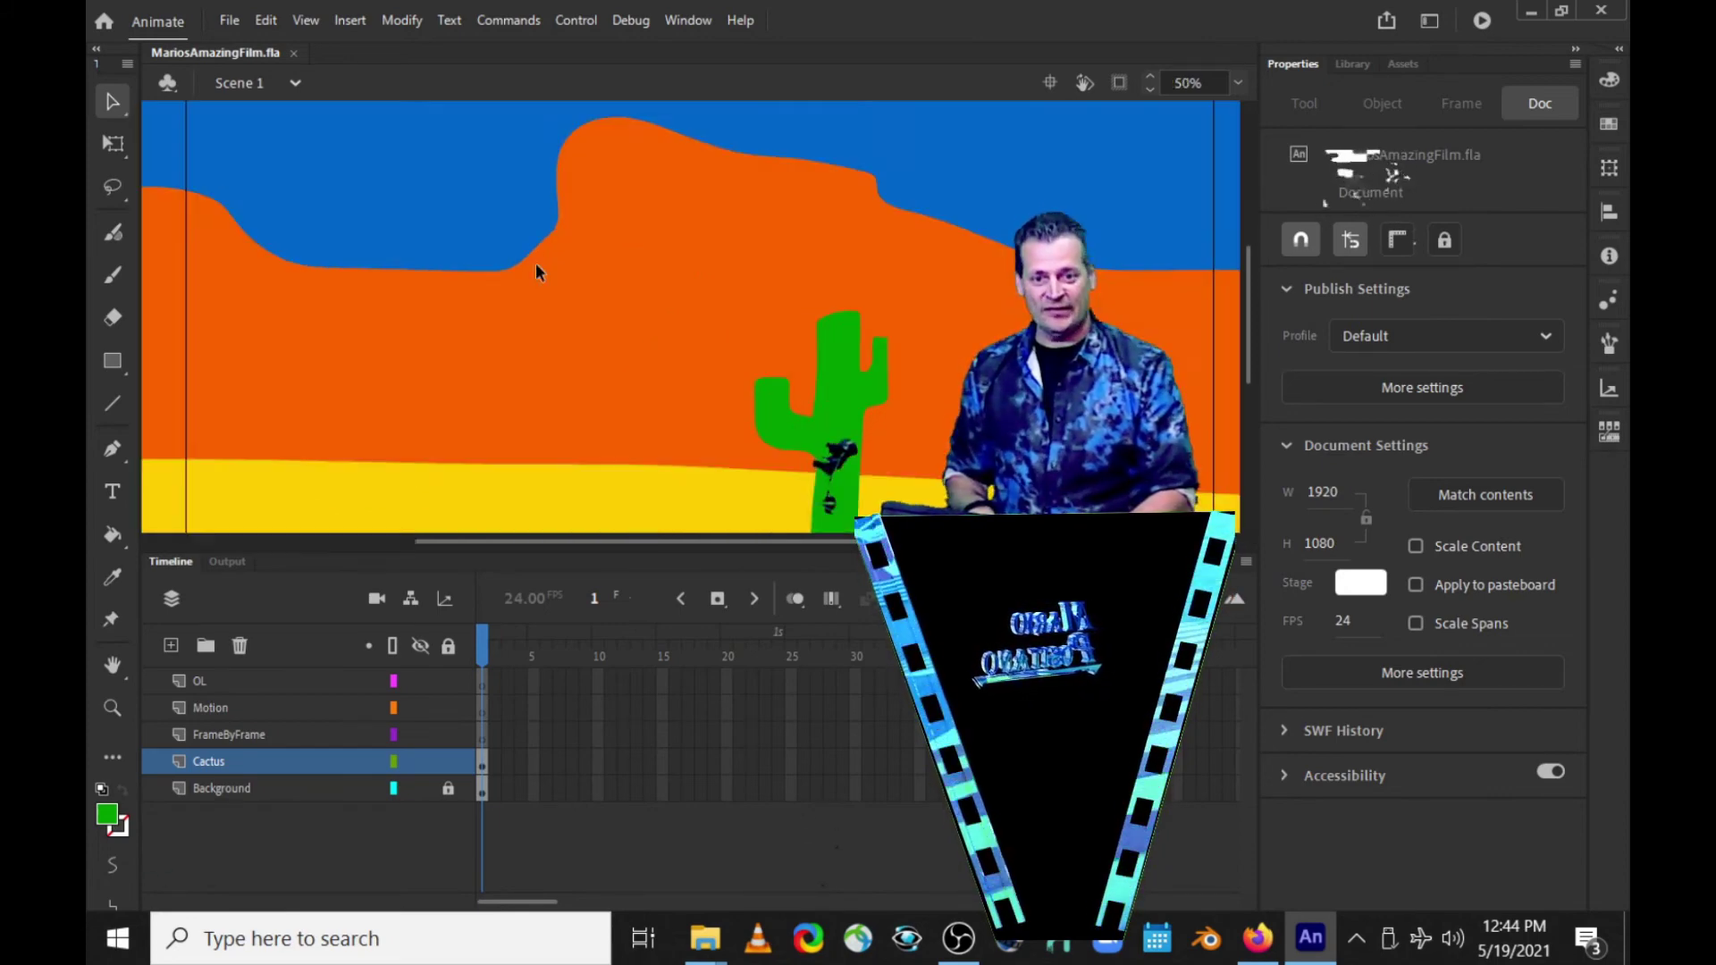
key("ctrl+equal")
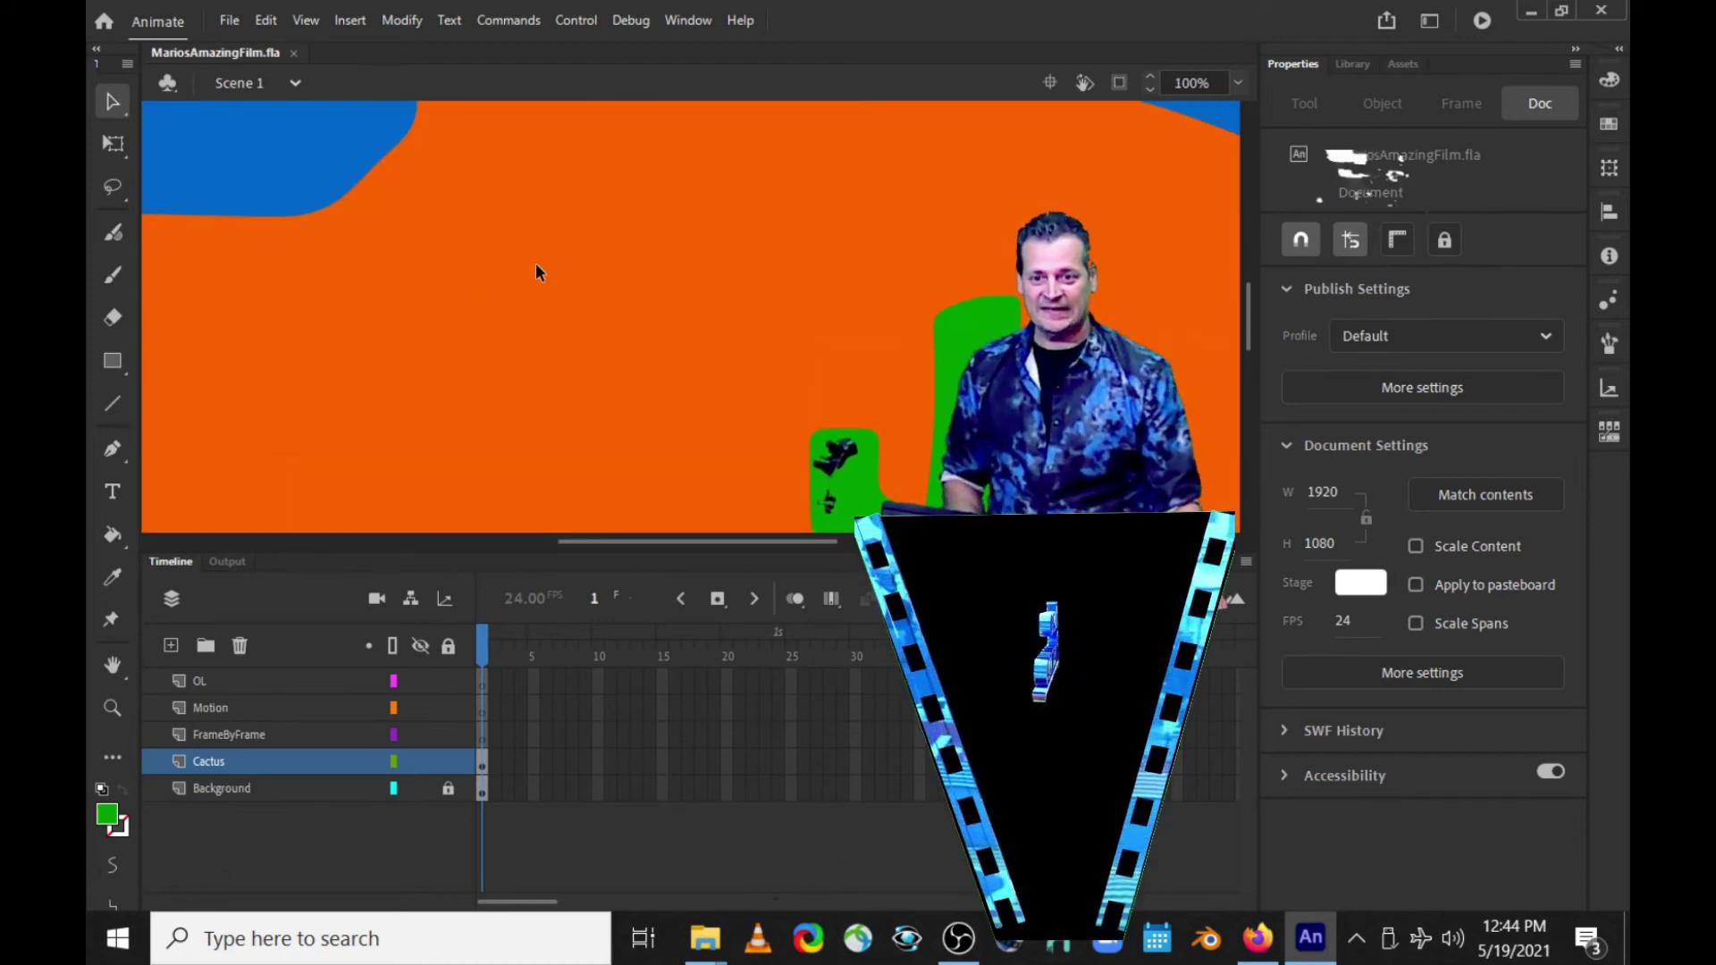
left_click_drag(525, 356, 221, 157)
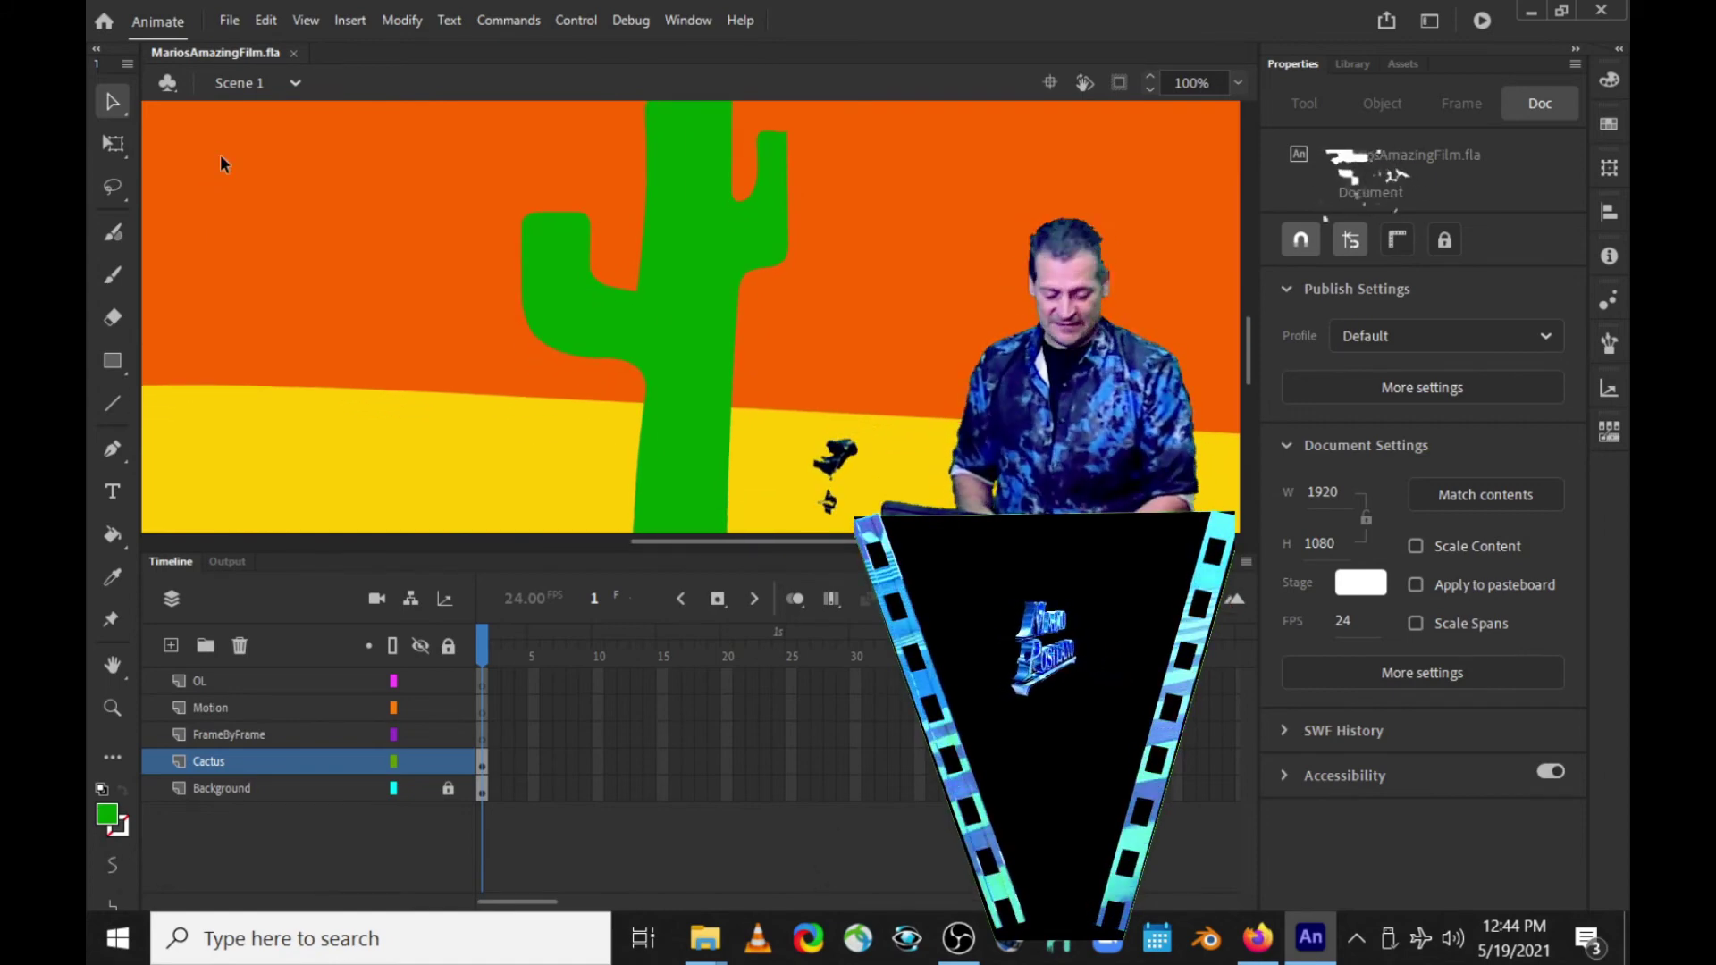
key("ctrl+minus")
key("ctrl+minus")
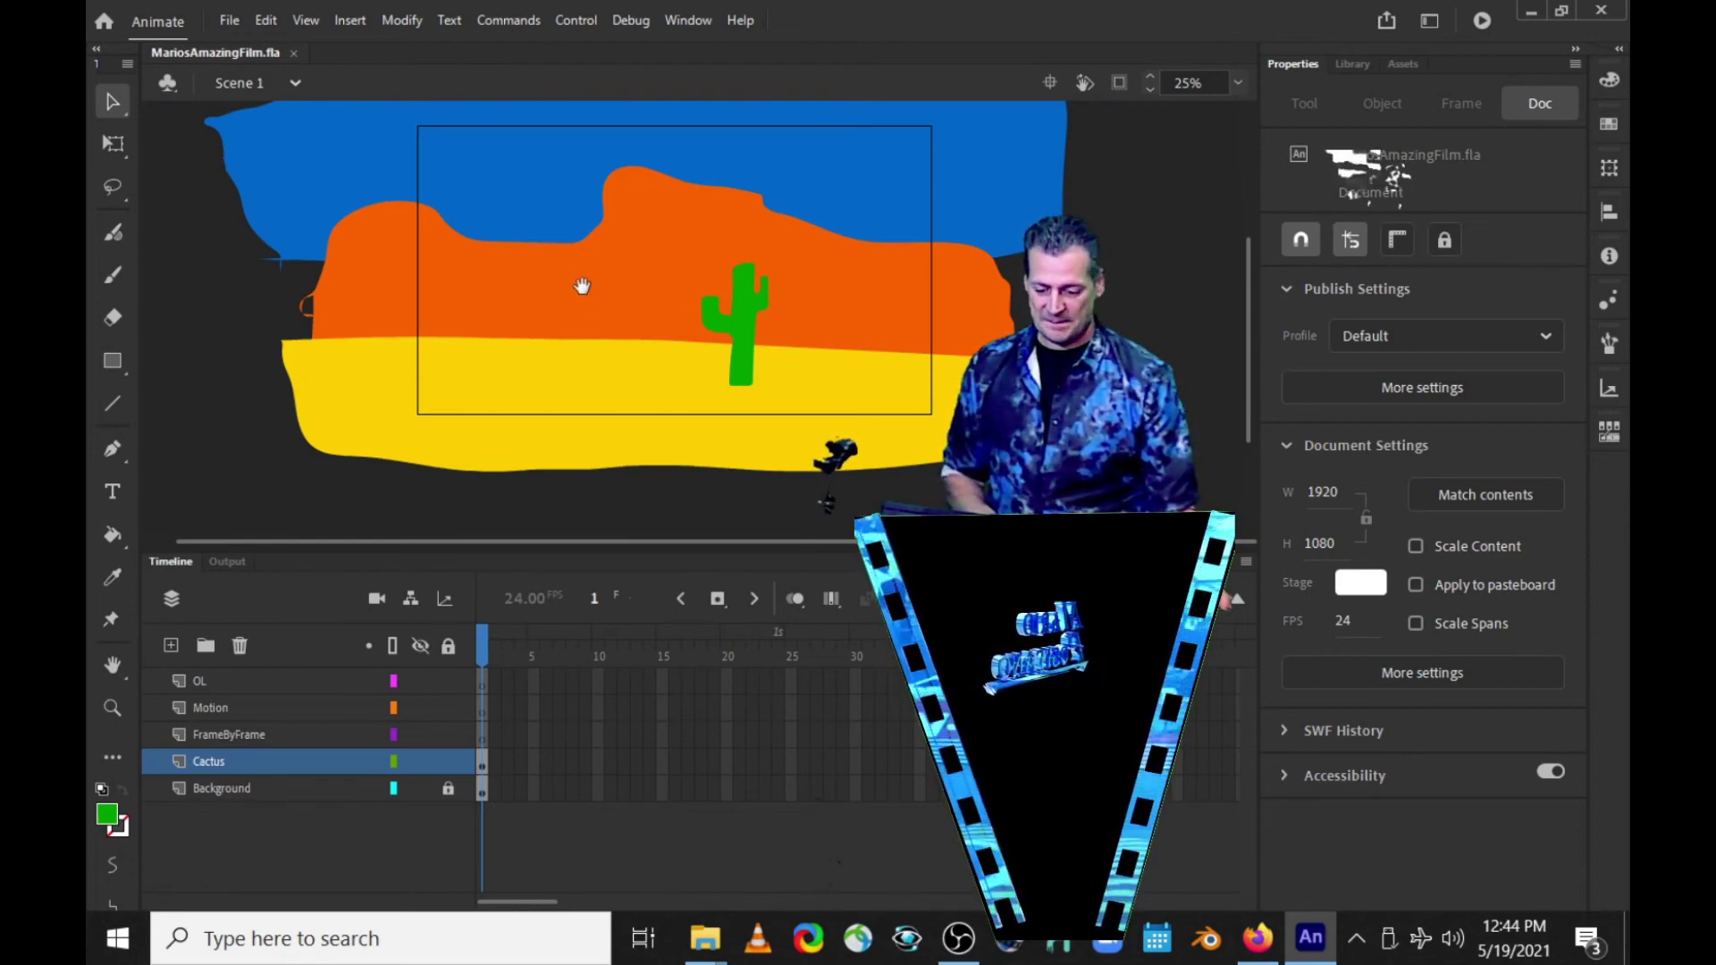
left_click_drag(579, 287, 592, 326)
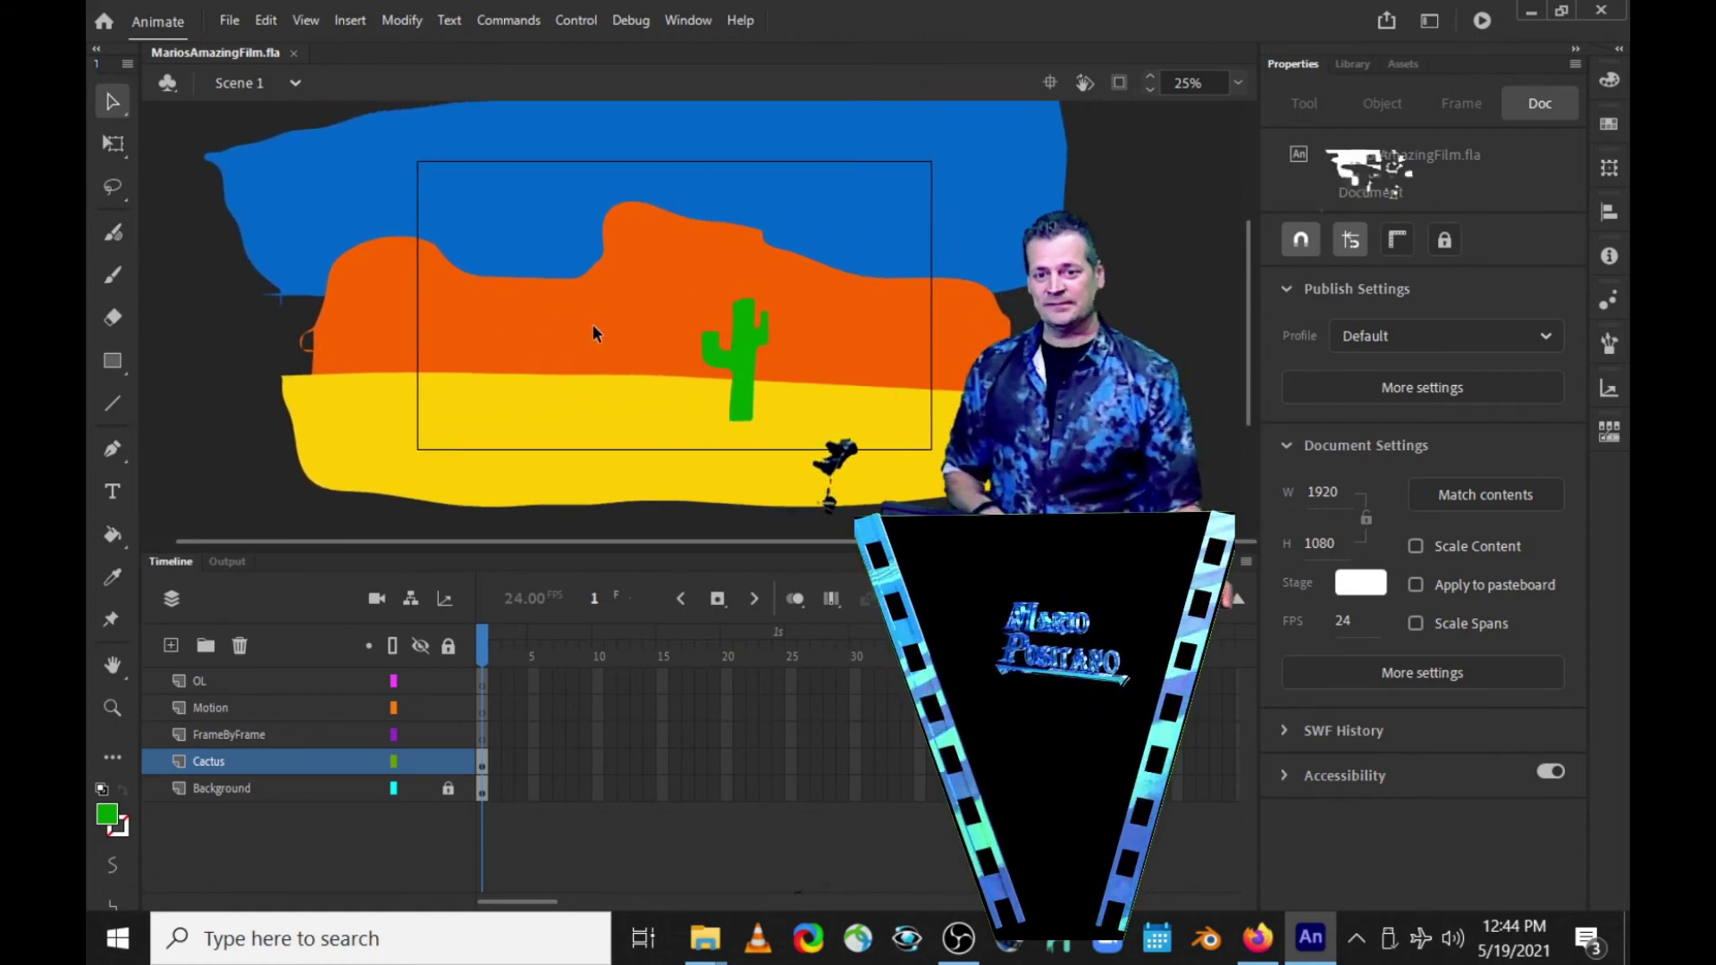